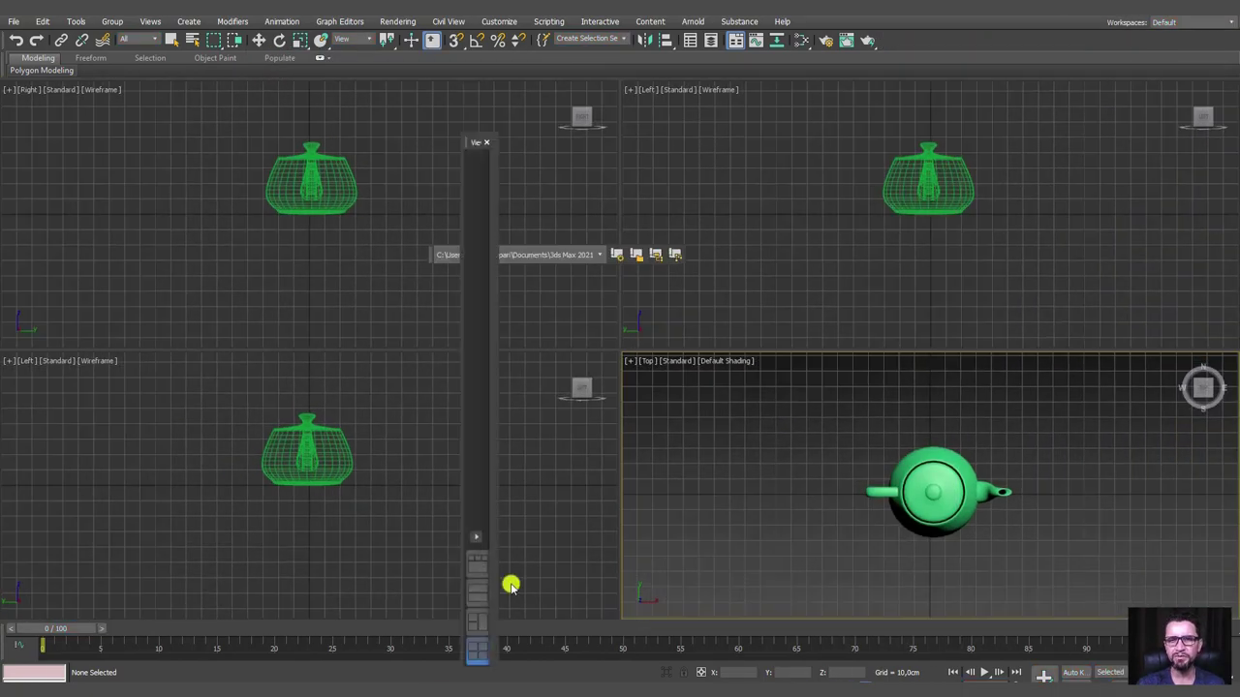
# - Open the Customize menu to revert to the startup UI layout
pyautogui.click(499, 21)
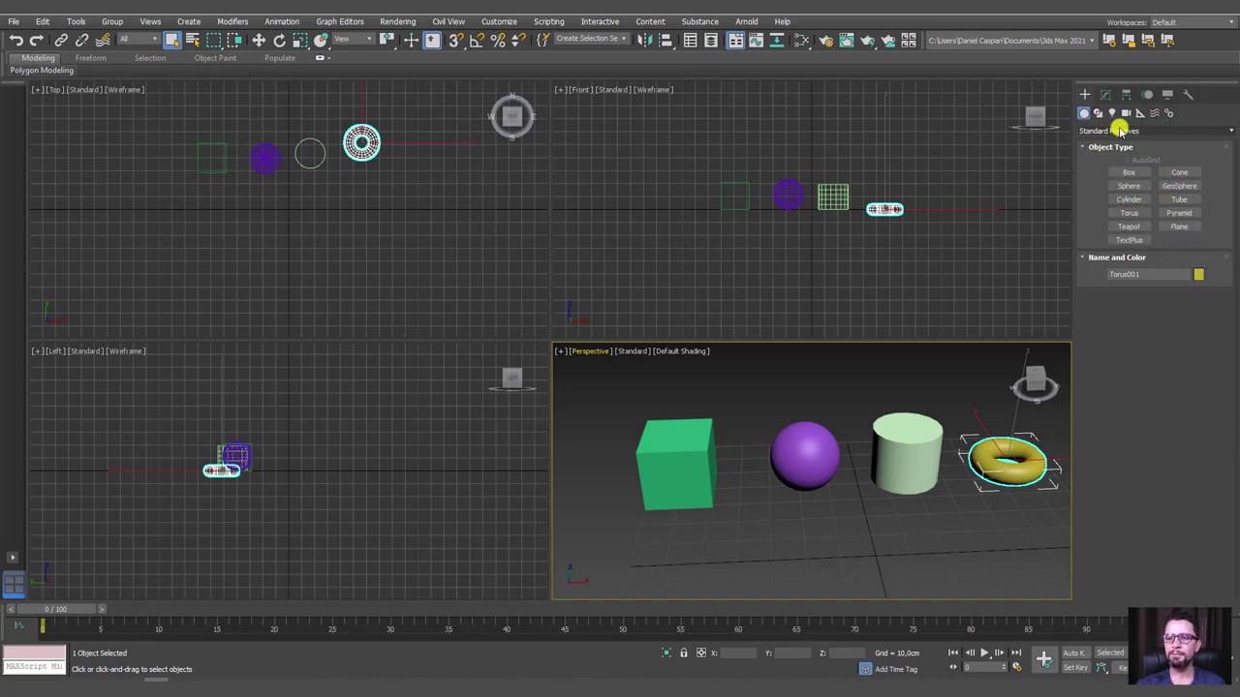
# - Switch the Create panel to Extended Primitives, raise the Perspective view angle, and pick Hedra
pyautogui.click(1115, 130)
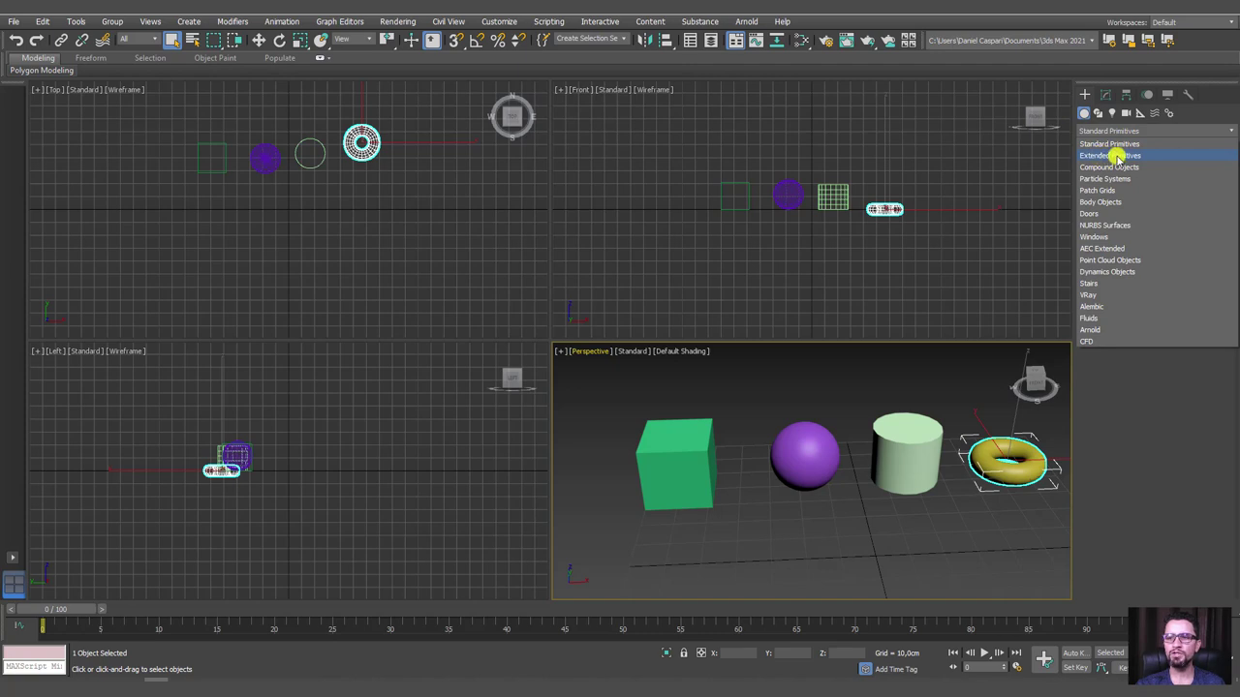
pyautogui.click(1119, 156)
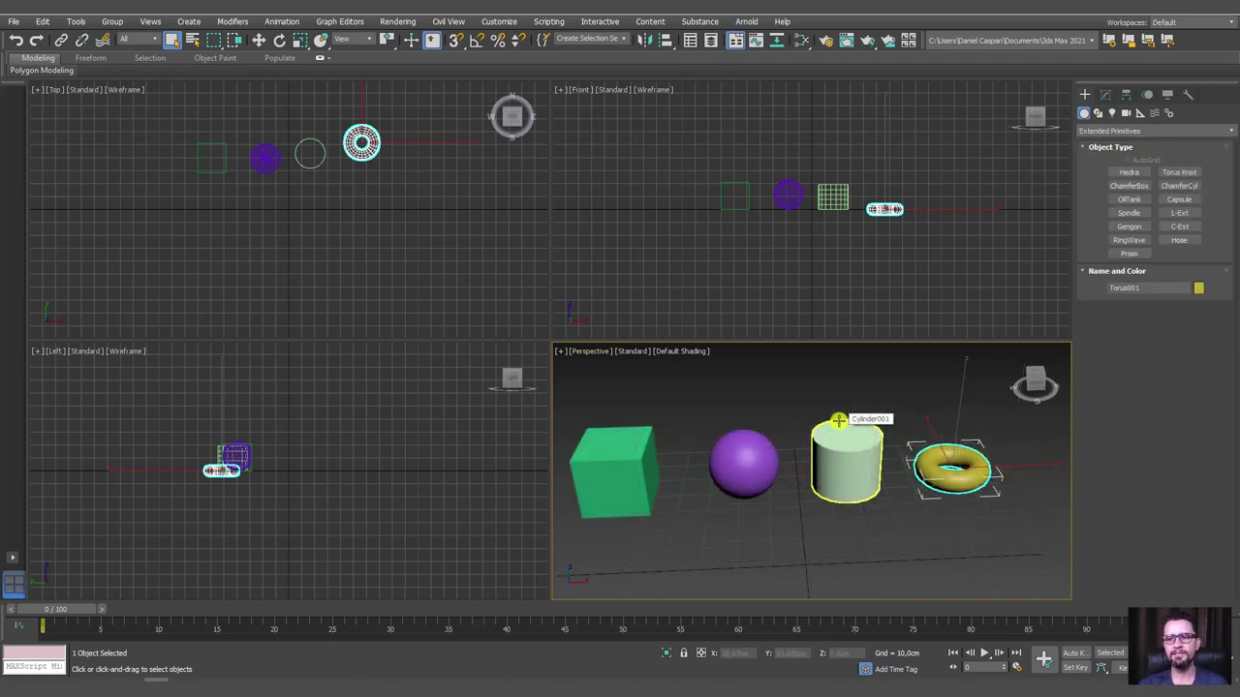
pyautogui.scroll(-3, 838, 420)
pyautogui.keyDown('alt'); pyautogui.moveTo(874, 387); pyautogui.dragTo(967, 298, button='middle'); pyautogui.keyUp('alt')
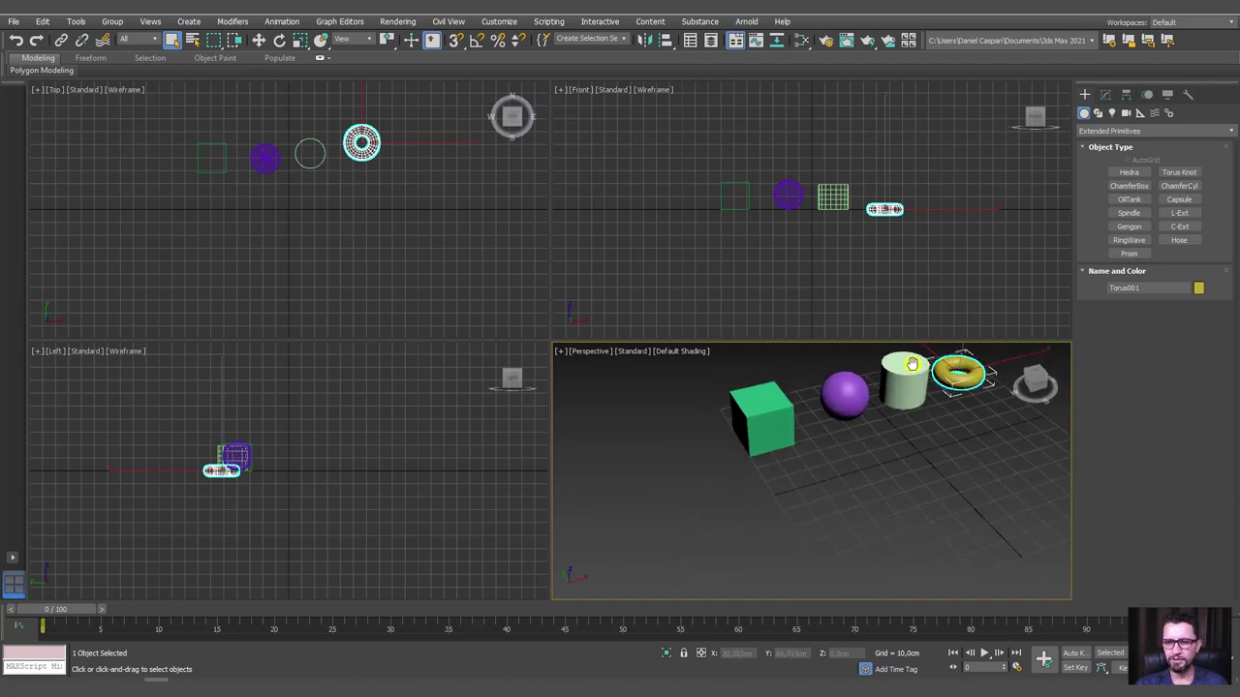
pyautogui.click(1128, 173)
# - Draw a Hedra on the grid and raise its family P to 0.45
pyautogui.moveTo(887, 524); pyautogui.dragTo(915, 528)
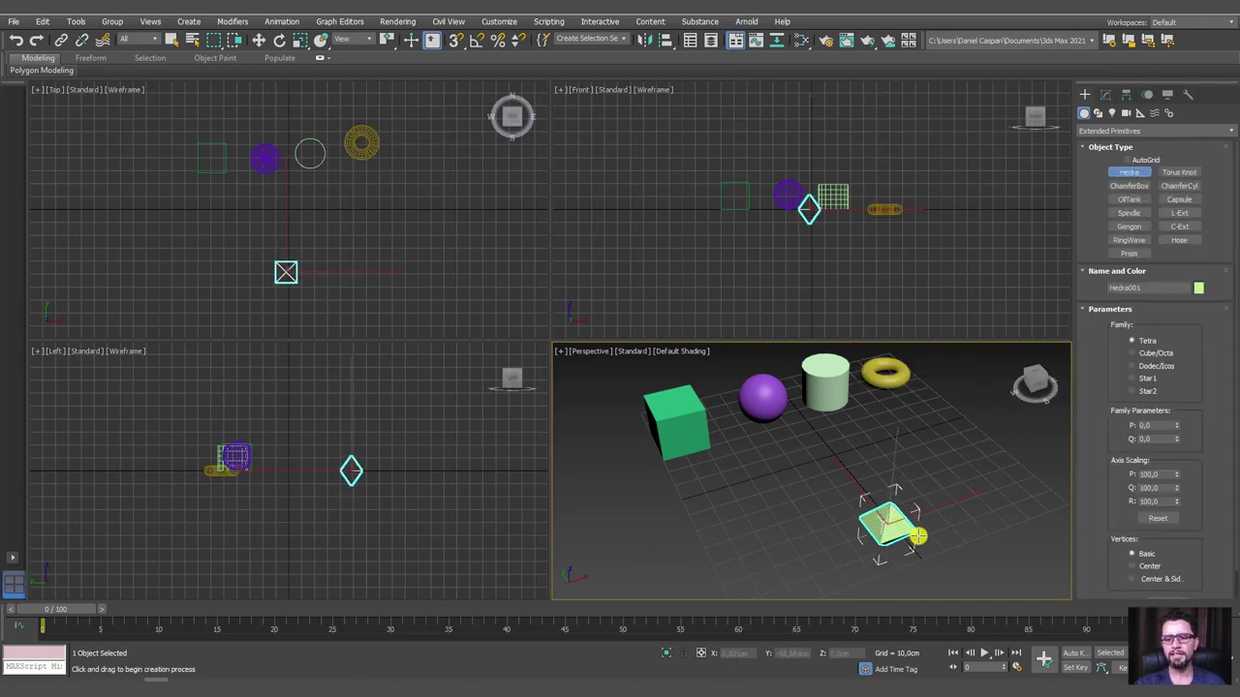
pyautogui.keyDown('alt'); pyautogui.moveTo(915, 527); pyautogui.dragTo(804, 472, button='middle'); pyautogui.keyUp('alt')
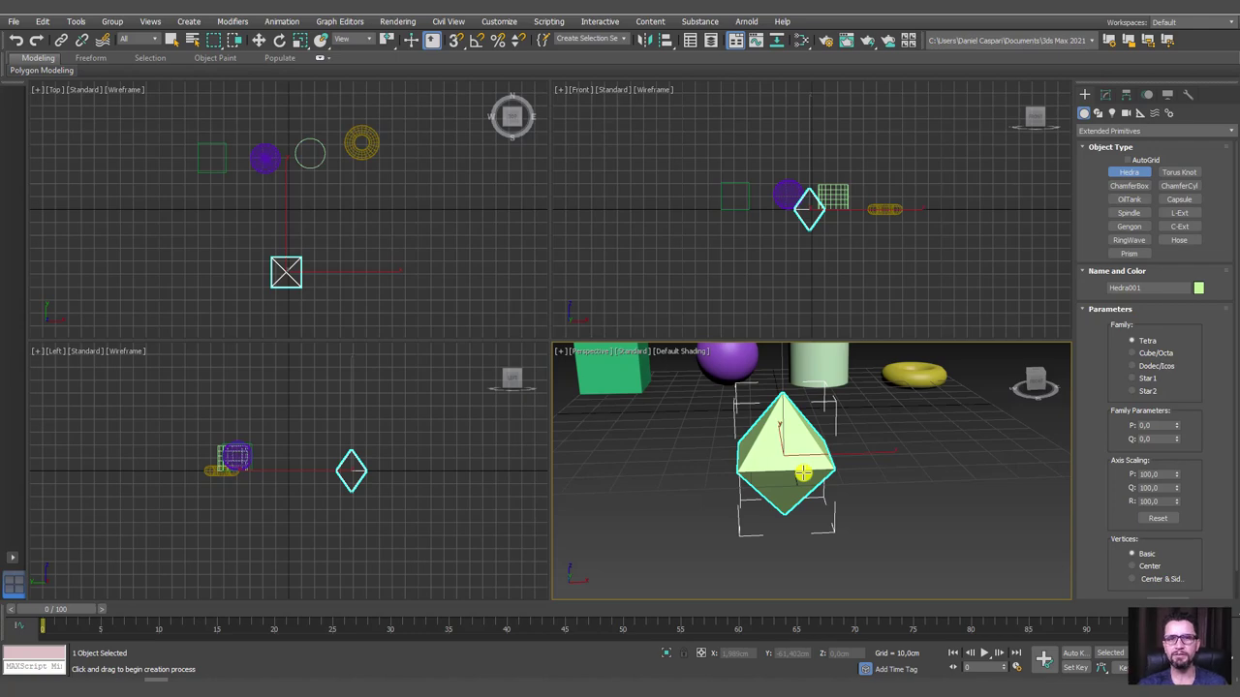
pyautogui.moveTo(752, 470)
pyautogui.keyDown('alt'); pyautogui.mouseDown(button='middle')
pyautogui.moveTo(816, 490)
pyautogui.moveTo(761, 459)
pyautogui.mouseUp(button='middle'); pyautogui.keyUp('alt')
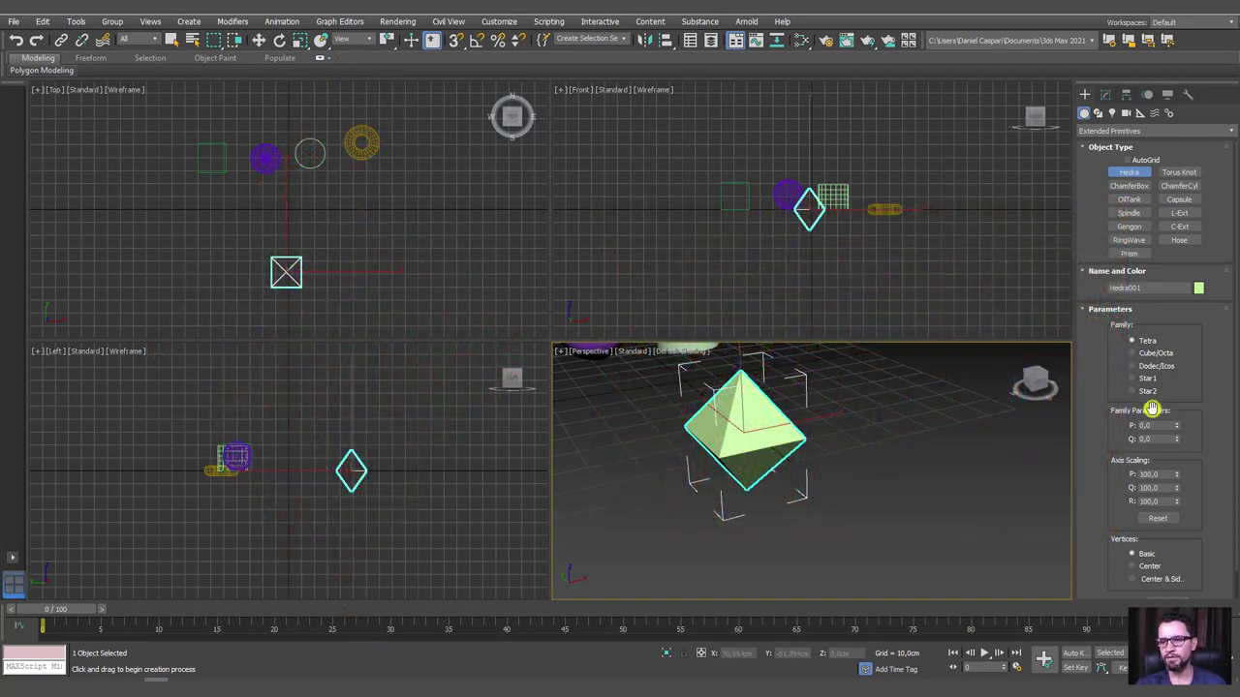
pyautogui.moveTo(1105, 378); pyautogui.dragTo(1106, 349)
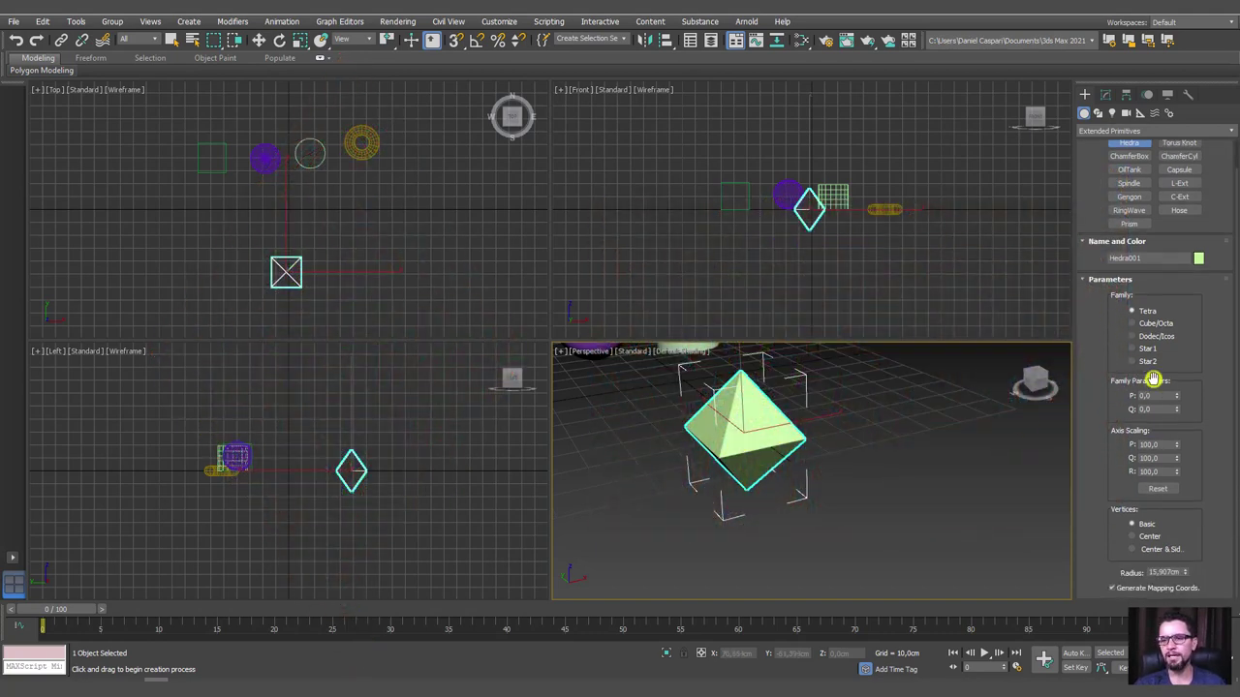
pyautogui.moveTo(1175, 397); pyautogui.dragTo(1184, 362)
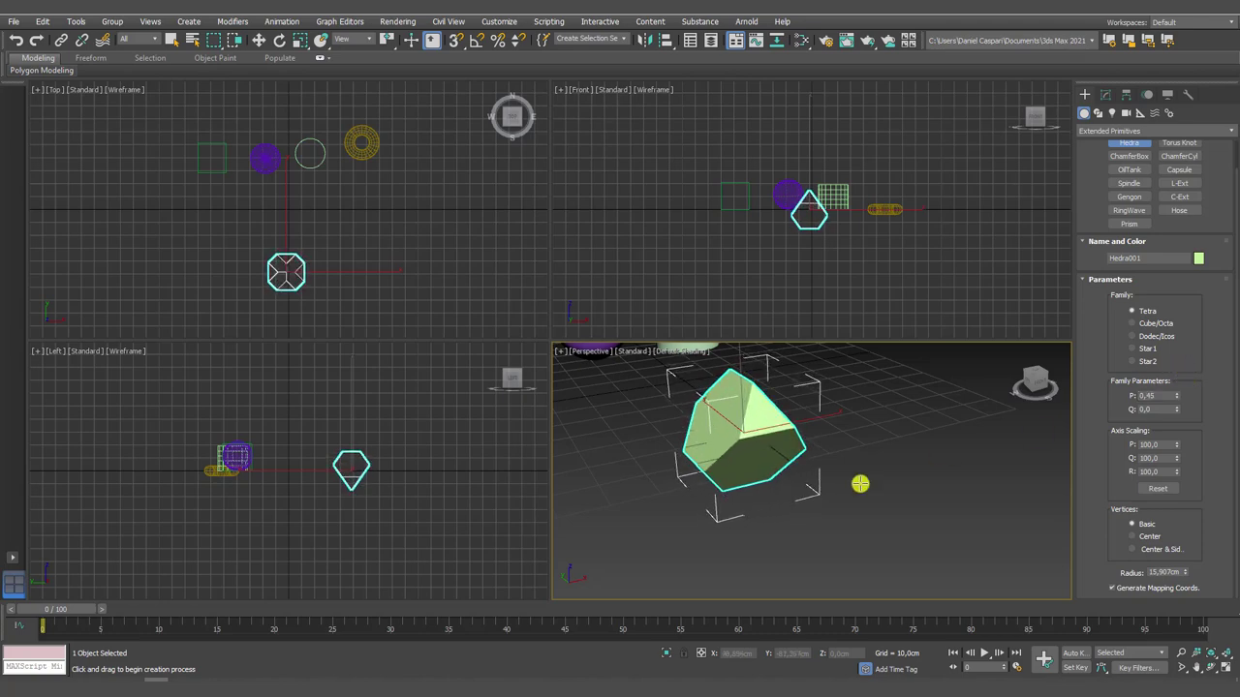
# - Hide the selection brackets, turn on Edged Faces, and isolate the Hedra
pyautogui.moveTo(860, 483); pyautogui.dragTo(827, 504, button='middle')
pyautogui.press('j')
pyautogui.press('F4')
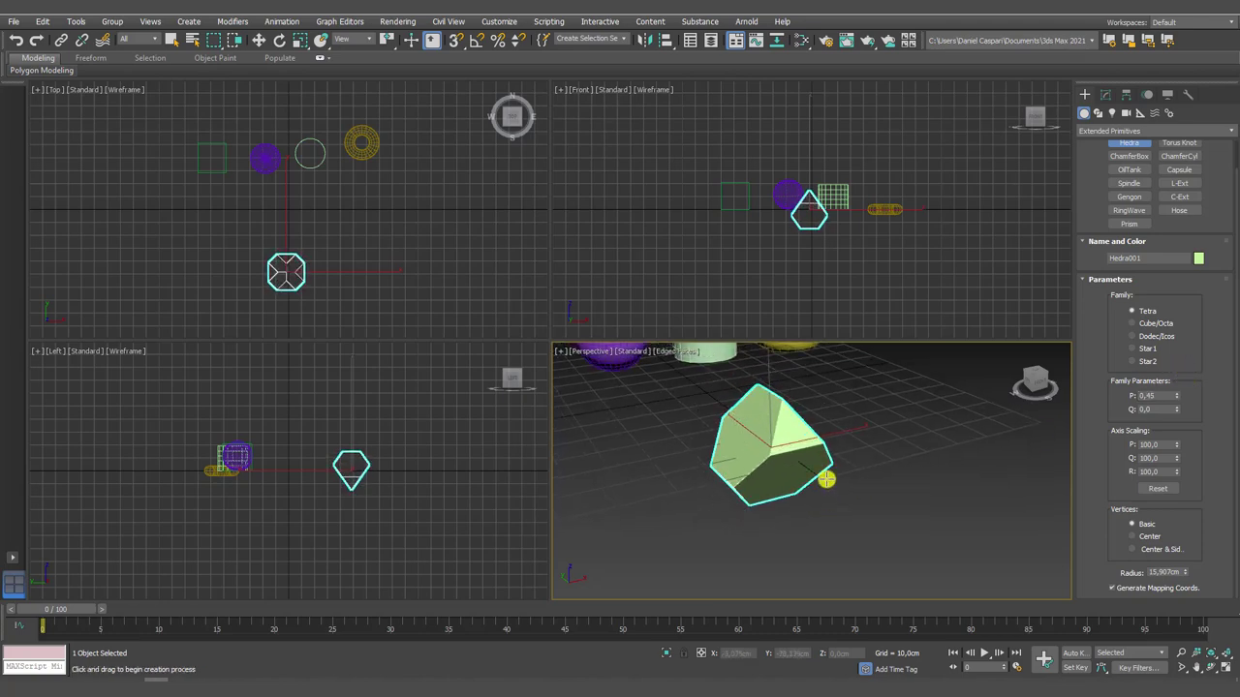
pyautogui.scroll(3, 794, 464)
pyautogui.scroll(-3, 794, 465)
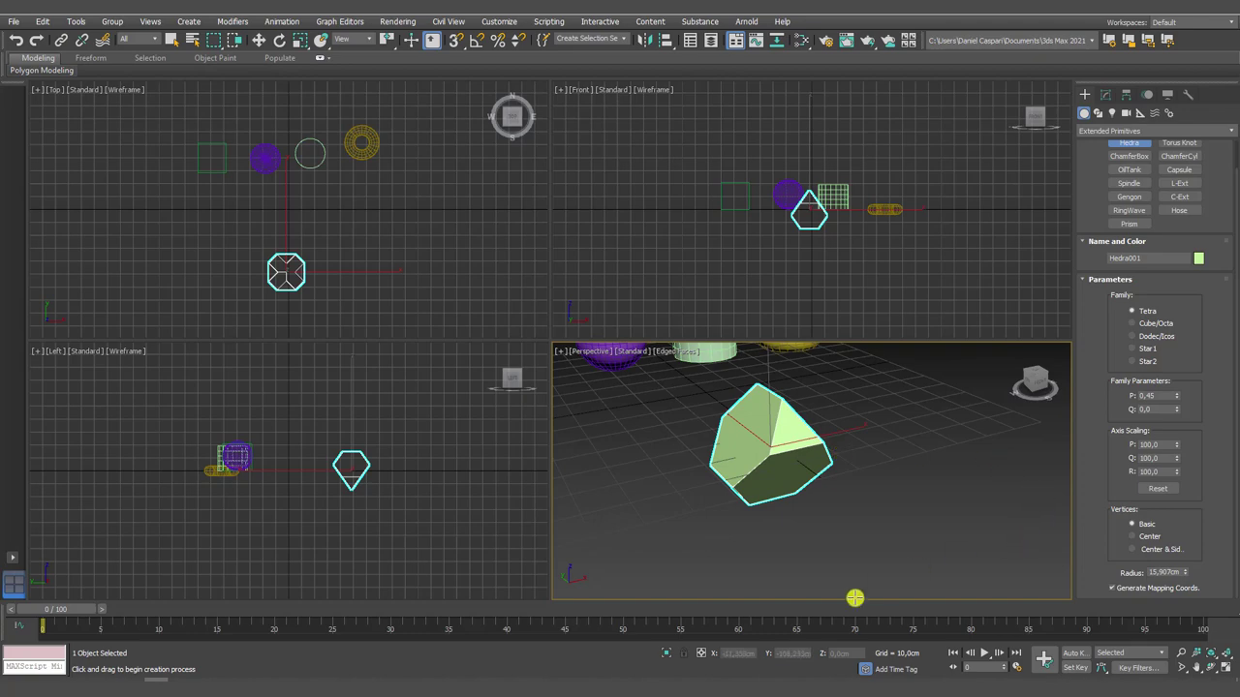
pyautogui.click(666, 653)
pyautogui.scroll(2, 823, 502)
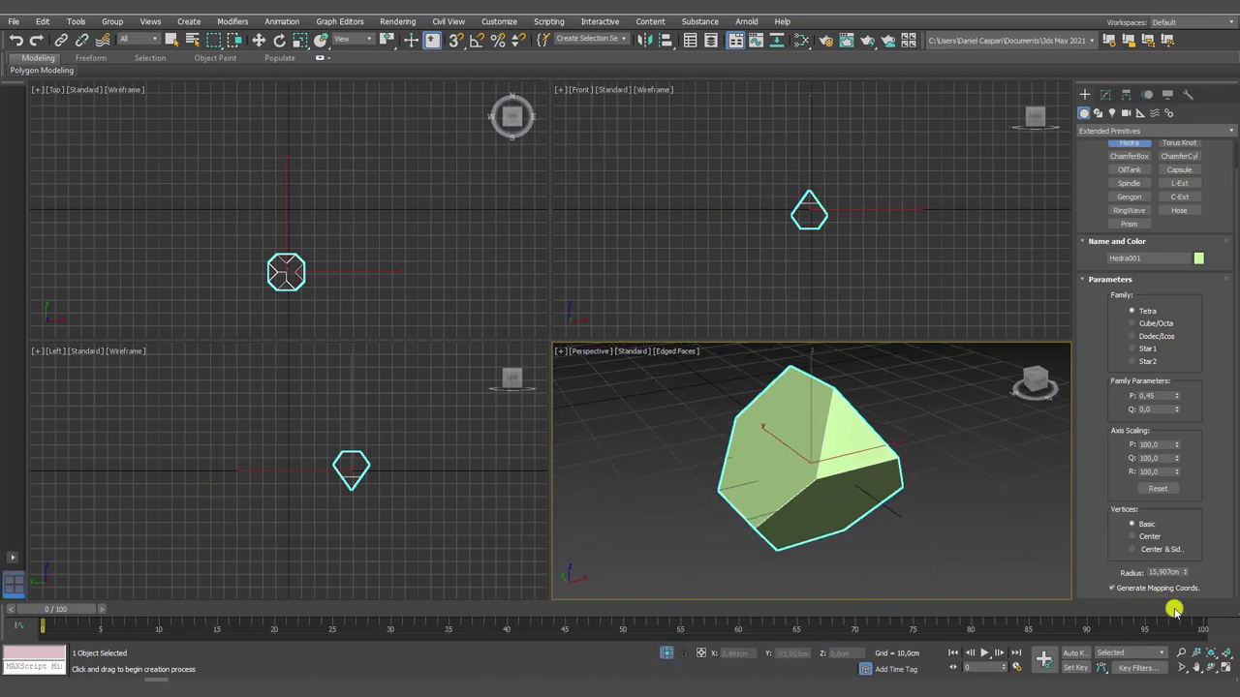
# - Maximize the Perspective view and vary the Hedra's family P value
pyautogui.click(1223, 667)
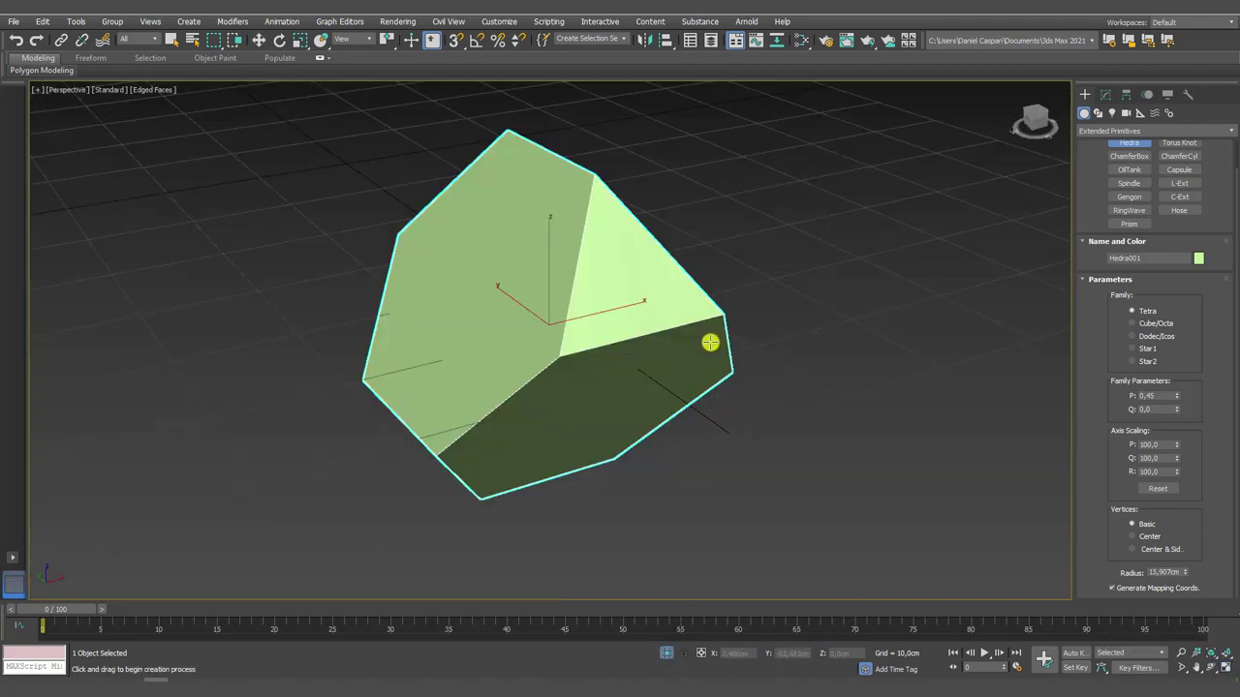
pyautogui.scroll(-4, 706, 384)
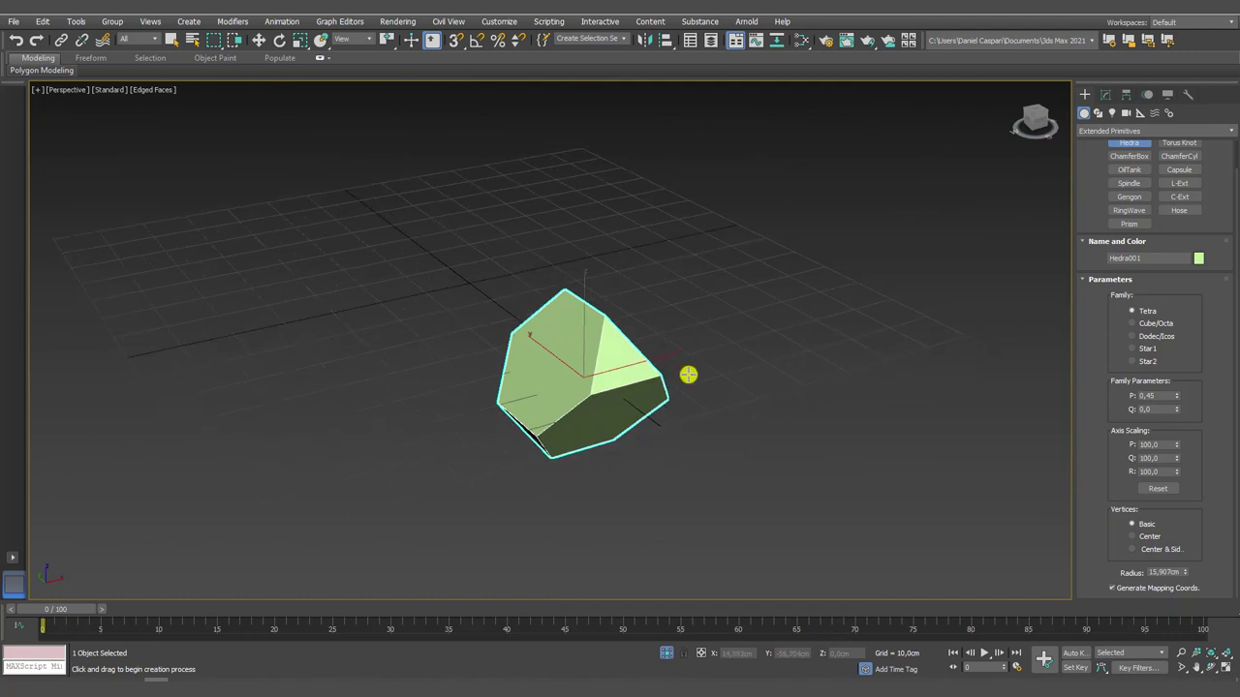
pyautogui.keyDown('alt'); pyautogui.moveTo(688, 375); pyautogui.dragTo(797, 332, button='middle'); pyautogui.keyUp('alt')
pyautogui.moveTo(708, 335)
pyautogui.keyDown('alt'); pyautogui.mouseDown(button='middle')
pyautogui.moveTo(672, 368)
pyautogui.moveTo(711, 362)
pyautogui.mouseUp(button='middle'); pyautogui.keyUp('alt')
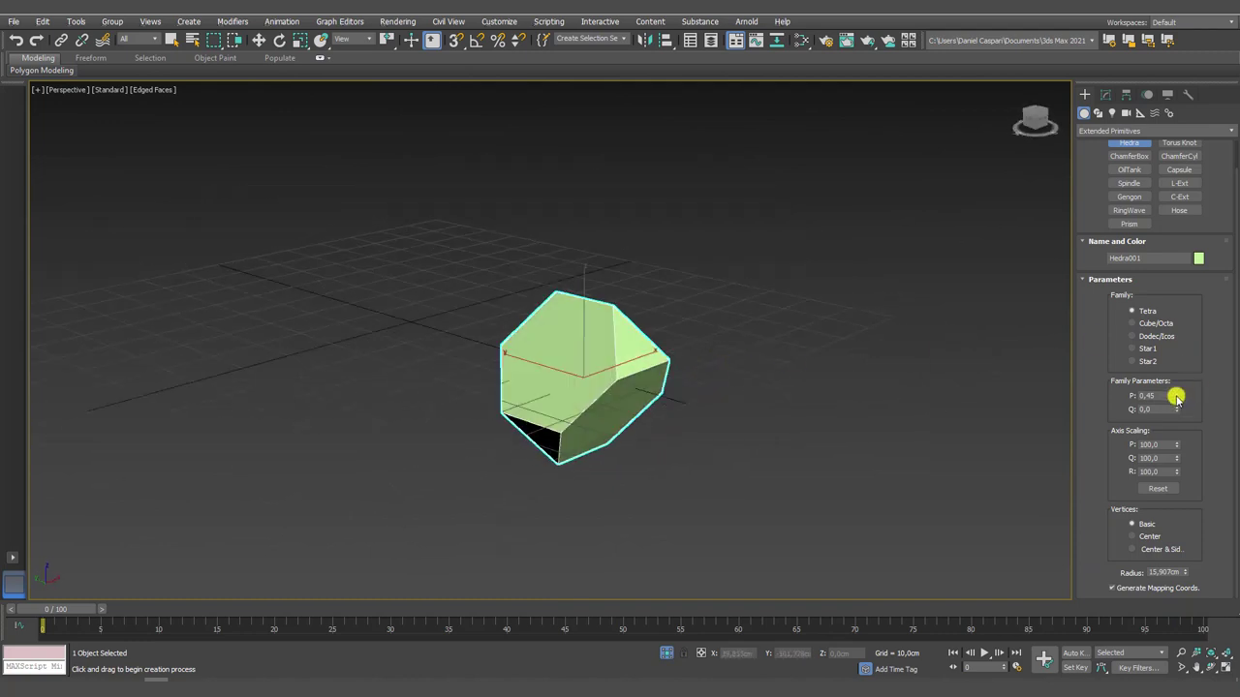
pyautogui.moveTo(1175, 397)
pyautogui.mouseDown()
pyautogui.moveTo(1172, 339)
pyautogui.moveTo(1172, 405)
pyautogui.moveTo(1152, 325)
pyautogui.moveTo(1160, 461)
pyautogui.moveTo(1196, 415)
pyautogui.moveTo(1171, 391)
pyautogui.moveTo(1185, 390)
pyautogui.moveTo(1185, 354)
pyautogui.moveTo(1196, 401)
pyautogui.moveTo(1196, 389)
pyautogui.mouseUp()
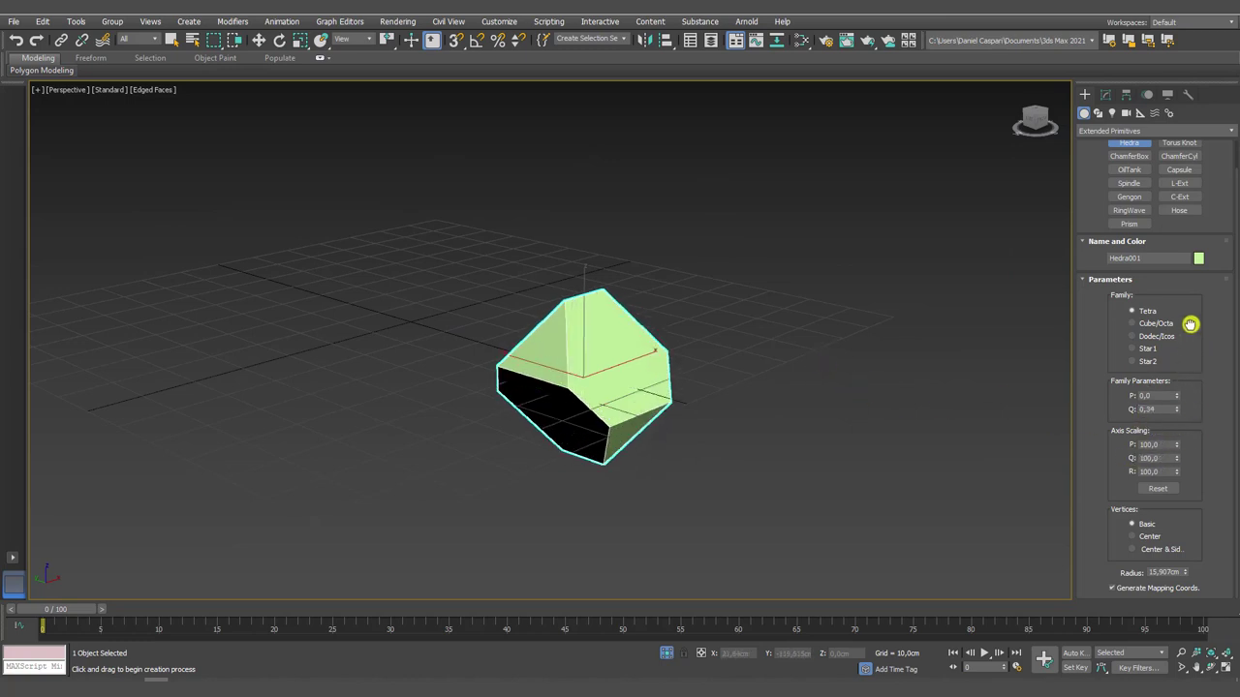
# - Stretch the Hedra with P, Q and R axis scaling, then reset all to 100
pyautogui.click(1160, 489)
pyautogui.moveTo(1176, 458); pyautogui.dragTo(1172, 376)
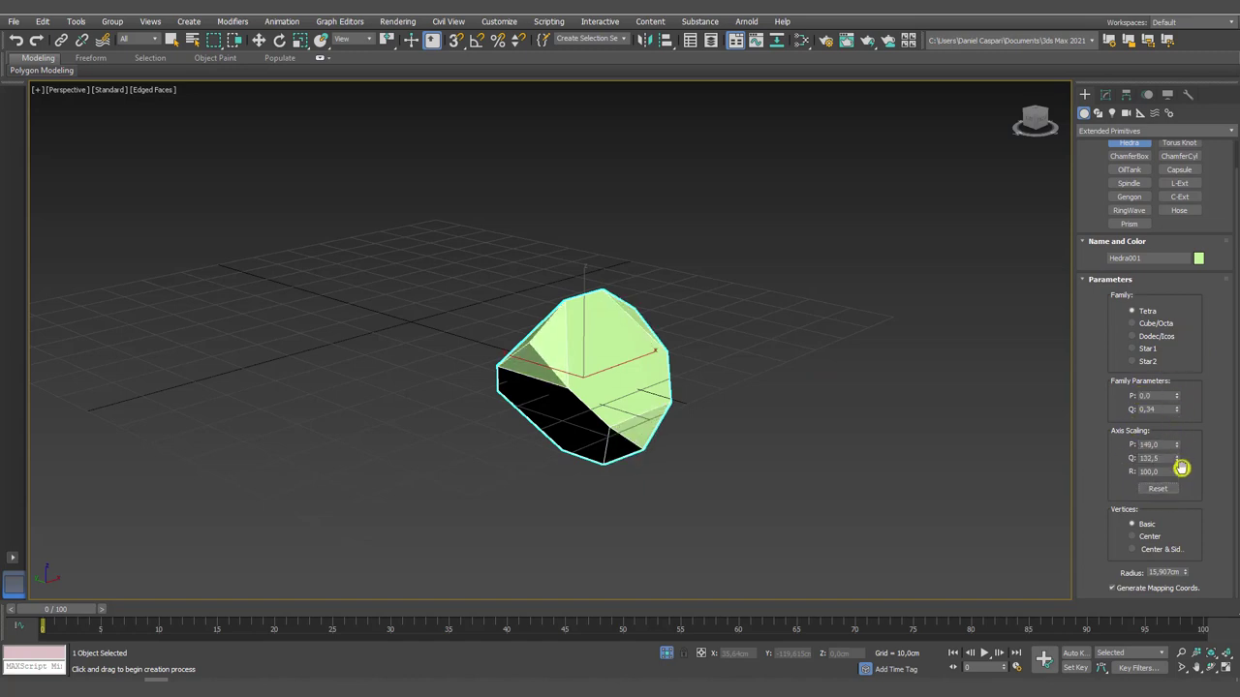
pyautogui.moveTo(1178, 471); pyautogui.dragTo(1170, 404)
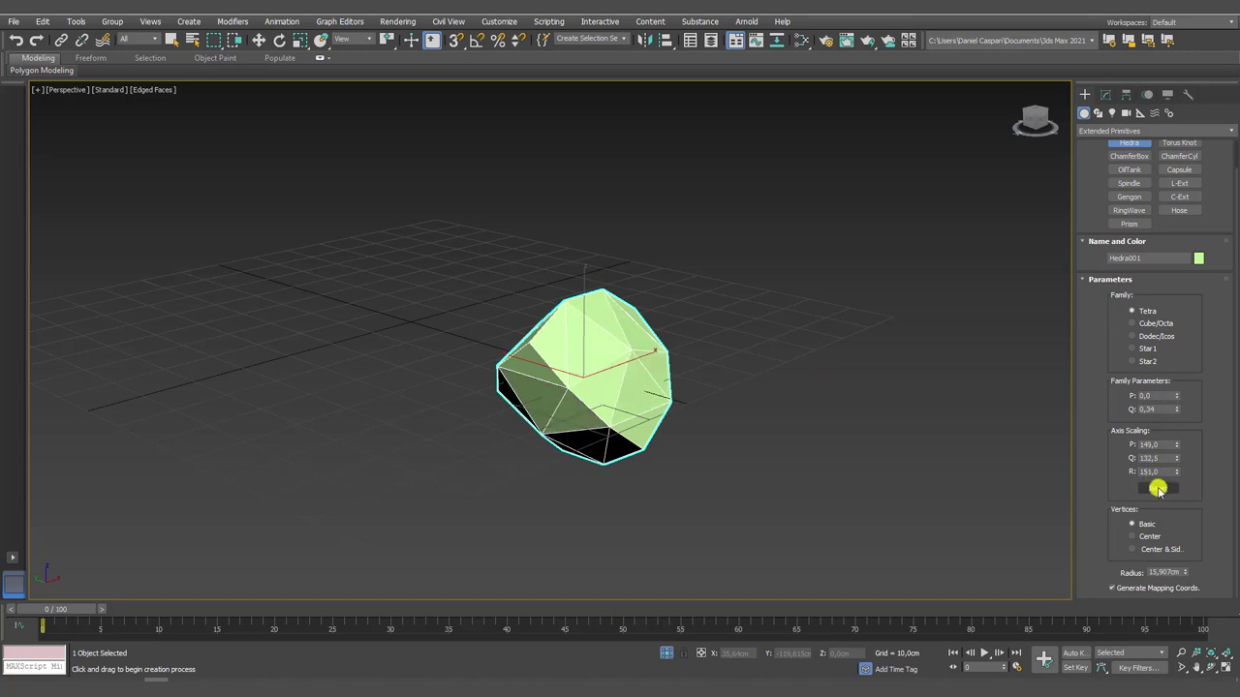
pyautogui.click(1158, 488)
pyautogui.moveTo(995, 463)
pyautogui.keyDown('alt'); pyautogui.mouseDown(button='middle')
pyautogui.moveTo(645, 439)
pyautogui.moveTo(633, 398)
pyautogui.moveTo(681, 423)
pyautogui.mouseUp(button='middle'); pyautogui.keyUp('alt')
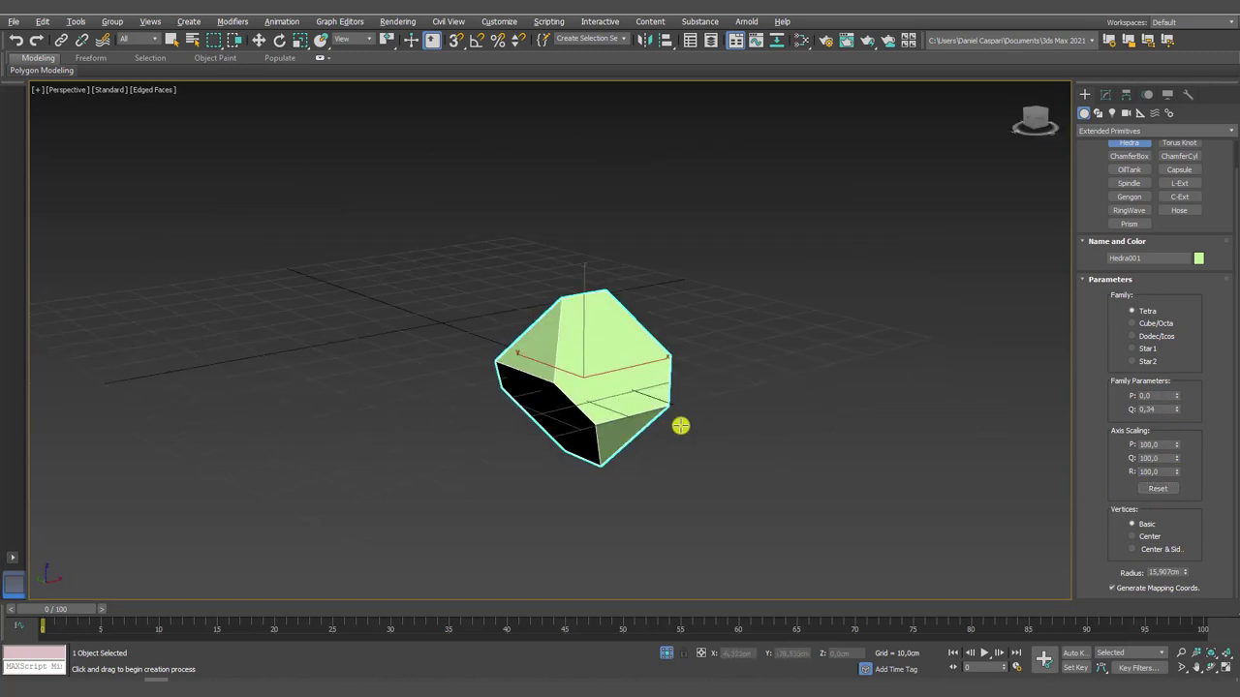
pyautogui.press('w')
pyautogui.moveTo(585, 326)
pyautogui.keyDown('alt'); pyautogui.mouseDown(button='middle')
pyautogui.moveTo(572, 203)
pyautogui.moveTo(675, 321)
pyautogui.moveTo(642, 359)
pyautogui.moveTo(692, 355)
pyautogui.moveTo(630, 370)
pyautogui.moveTo(673, 372)
pyautogui.mouseUp(button='middle'); pyautogui.keyUp('alt')
pyautogui.scroll(2, 645, 359)
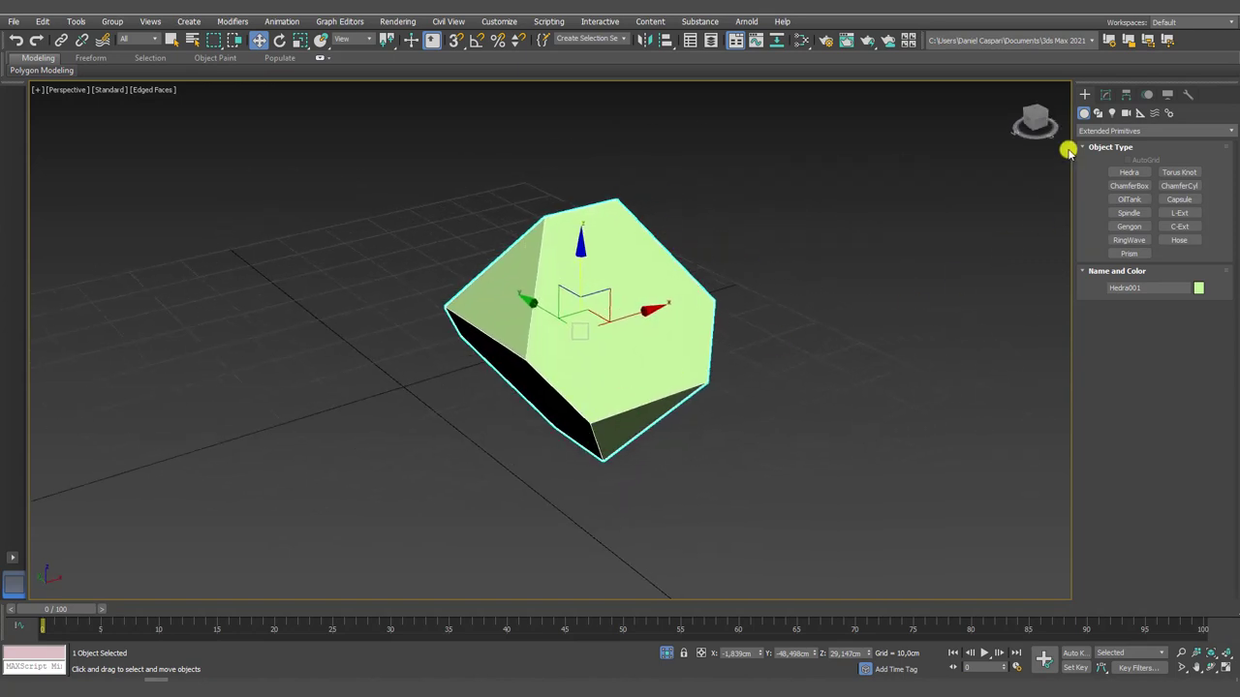
# - In the Modify panel, zero the Hedra's Q, switch to Cube/Octa and vary P
pyautogui.click(1110, 94)
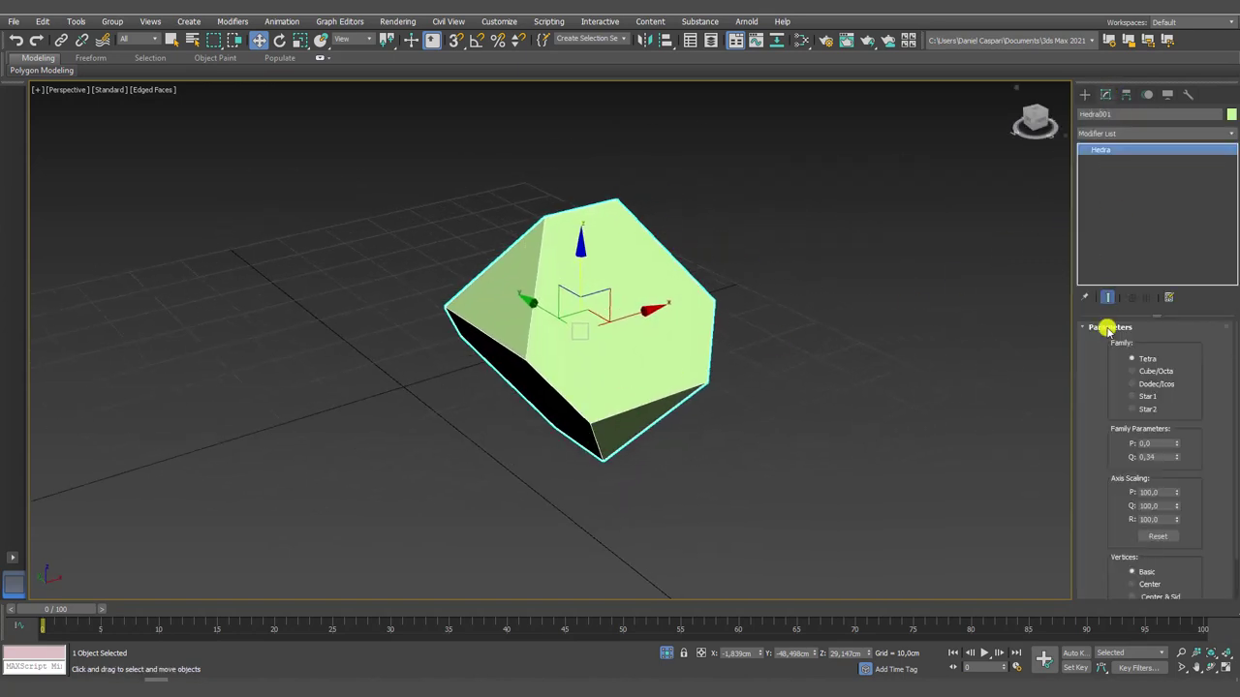
pyautogui.rightClick(1176, 459)
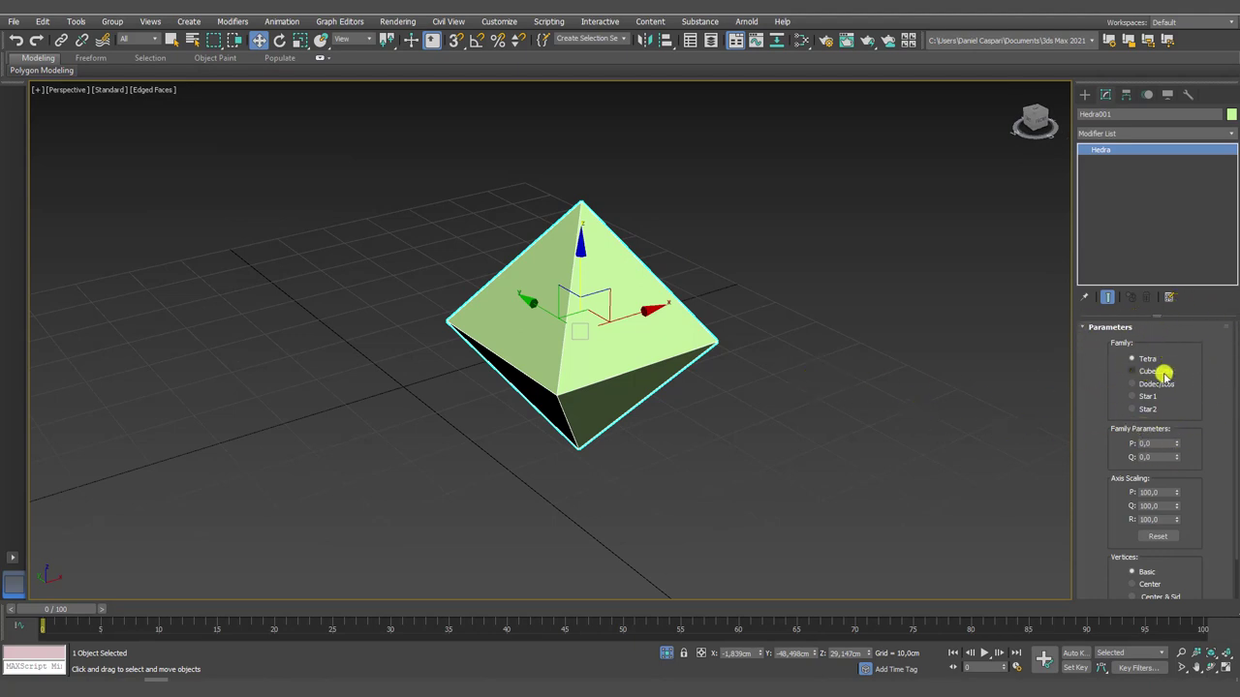
pyautogui.click(1138, 370)
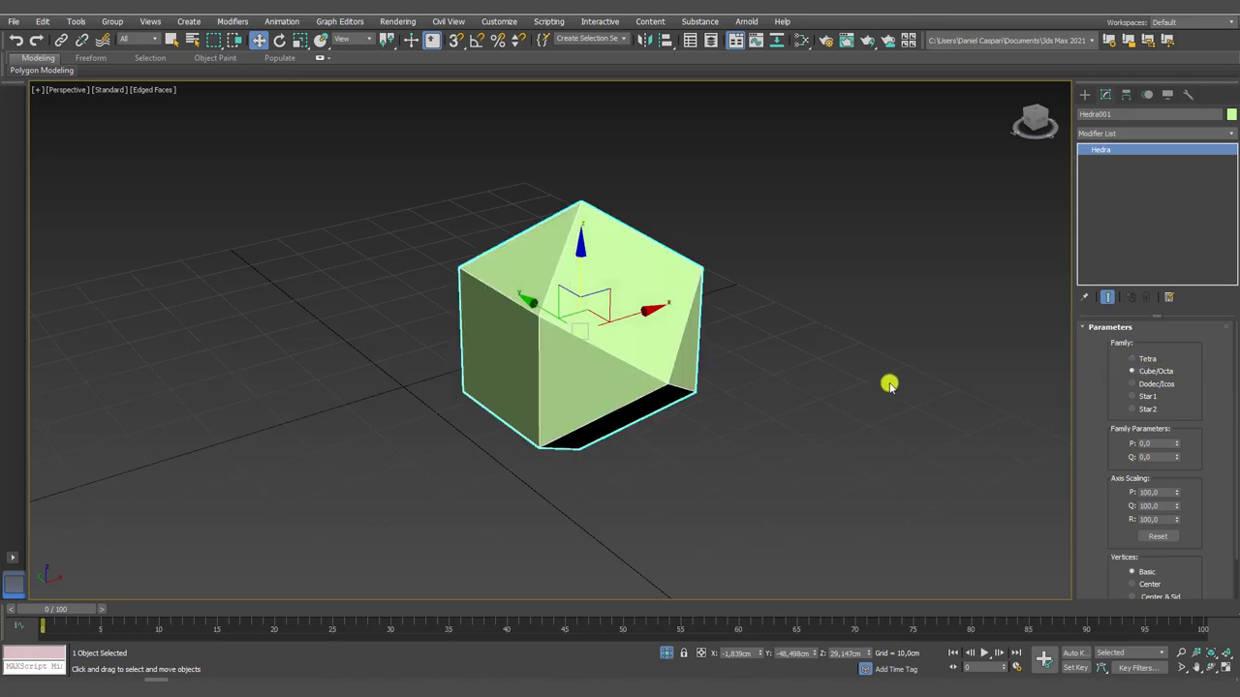
pyautogui.moveTo(891, 381)
pyautogui.keyDown('alt'); pyautogui.mouseDown(button='middle')
pyautogui.moveTo(805, 374)
pyautogui.moveTo(875, 387)
pyautogui.mouseUp(button='middle'); pyautogui.keyUp('alt')
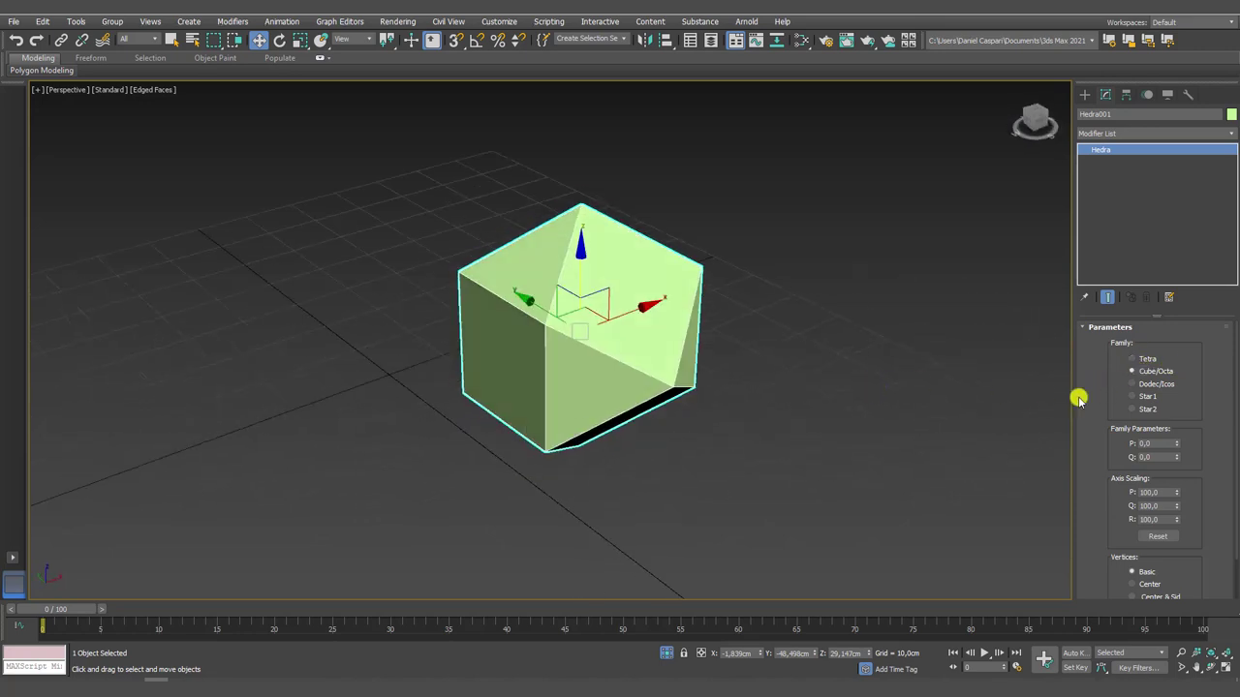
pyautogui.moveTo(1175, 445)
pyautogui.mouseDown()
pyautogui.moveTo(1173, 411)
pyautogui.moveTo(1165, 456)
pyautogui.moveTo(1153, 378)
pyautogui.moveTo(1159, 472)
pyautogui.mouseUp()
# - Try the Dodec/Icos and Star1 families, varying the star's P, Q and axis scaling
pyautogui.click(1146, 384)
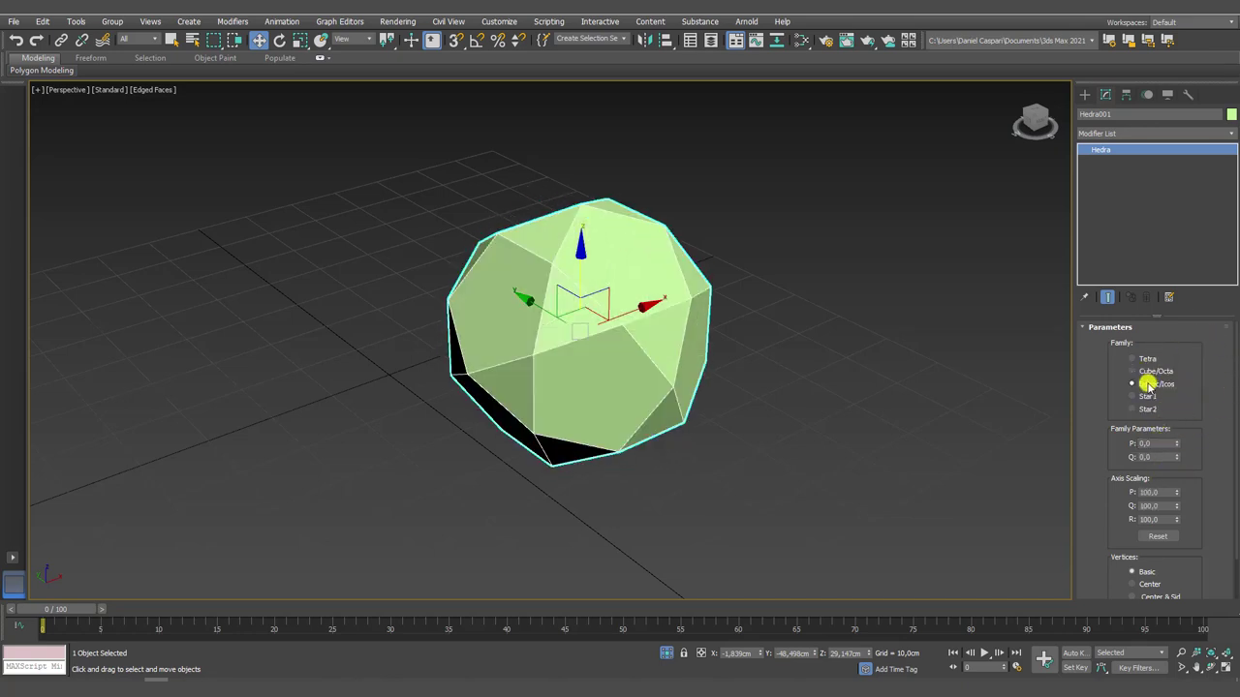
pyautogui.moveTo(944, 421)
pyautogui.keyDown('alt'); pyautogui.mouseDown(button='middle')
pyautogui.moveTo(881, 384)
pyautogui.moveTo(913, 362)
pyautogui.moveTo(968, 378)
pyautogui.mouseUp(button='middle'); pyautogui.keyUp('alt')
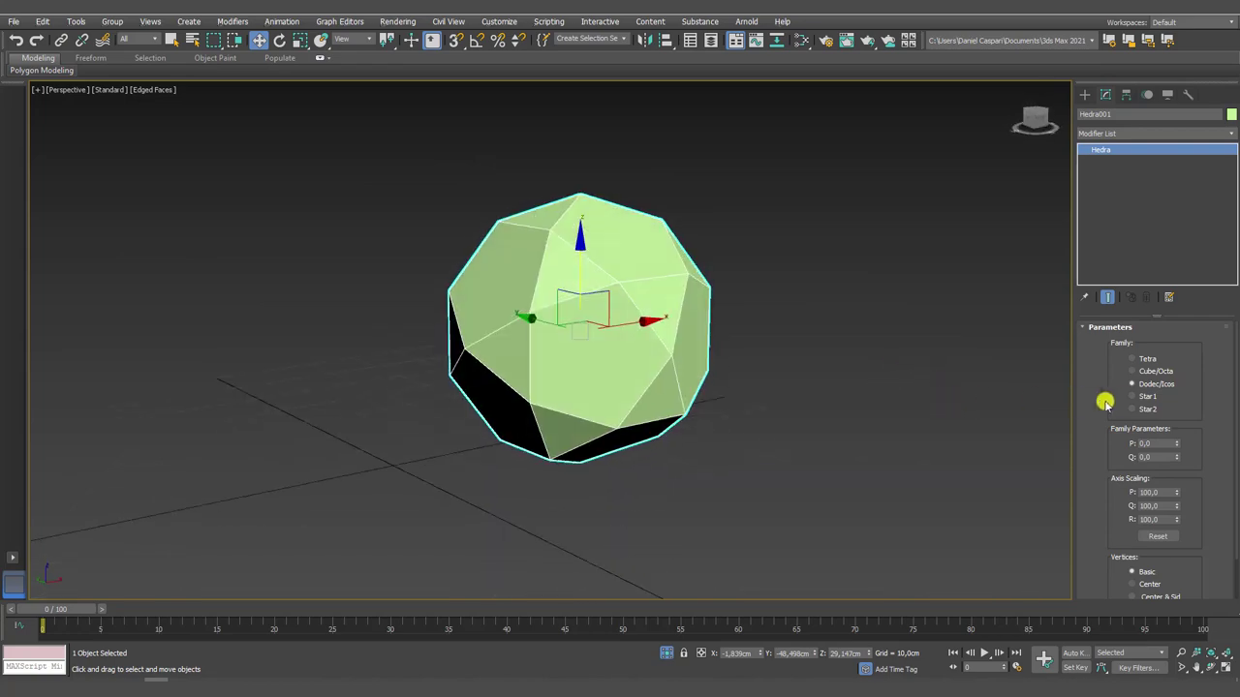
pyautogui.click(1139, 396)
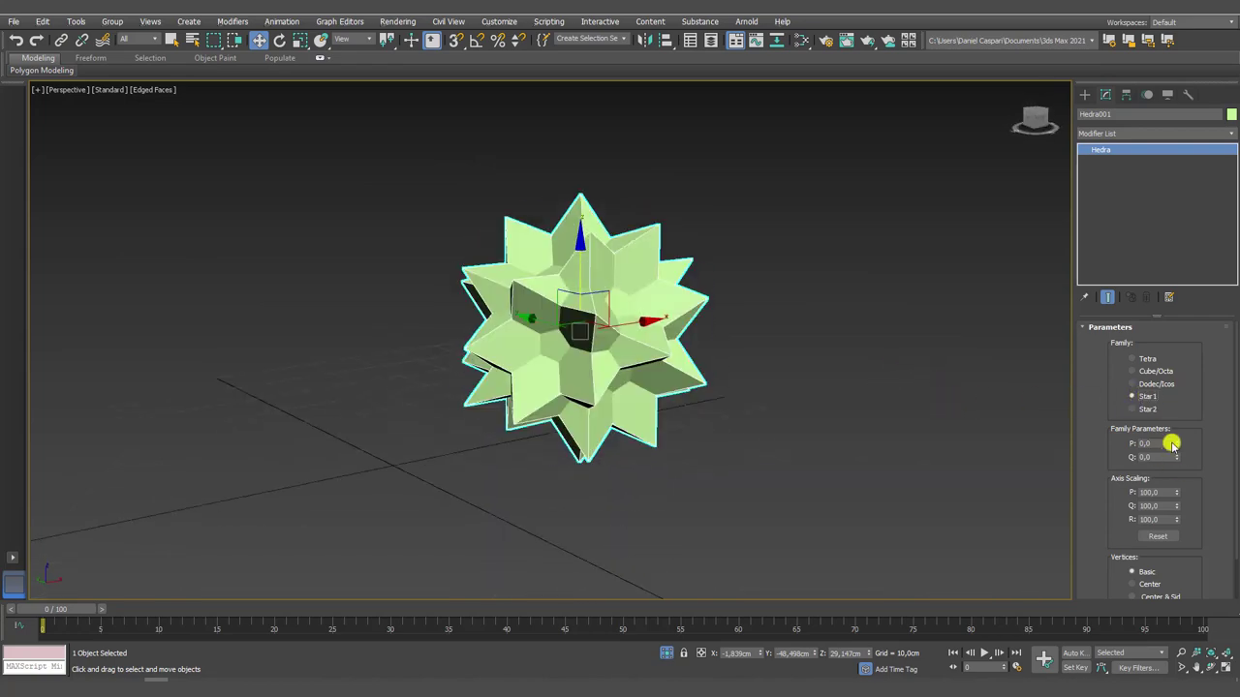
pyautogui.moveTo(1175, 423)
pyautogui.mouseDown()
pyautogui.moveTo(1182, 407)
pyautogui.moveTo(1176, 469)
pyautogui.moveTo(1176, 448)
pyautogui.mouseUp()
pyautogui.moveTo(1176, 491); pyautogui.dragTo(1160, 454)
pyautogui.moveTo(1175, 519)
pyautogui.mouseDown()
pyautogui.moveTo(1162, 489)
pyautogui.moveTo(1150, 296)
pyautogui.mouseUp()
pyautogui.moveTo(783, 354)
pyautogui.keyDown('alt'); pyautogui.mouseDown(button='middle')
pyautogui.moveTo(733, 274)
pyautogui.moveTo(816, 332)
pyautogui.moveTo(777, 357)
pyautogui.mouseUp(button='middle'); pyautogui.keyUp('alt')
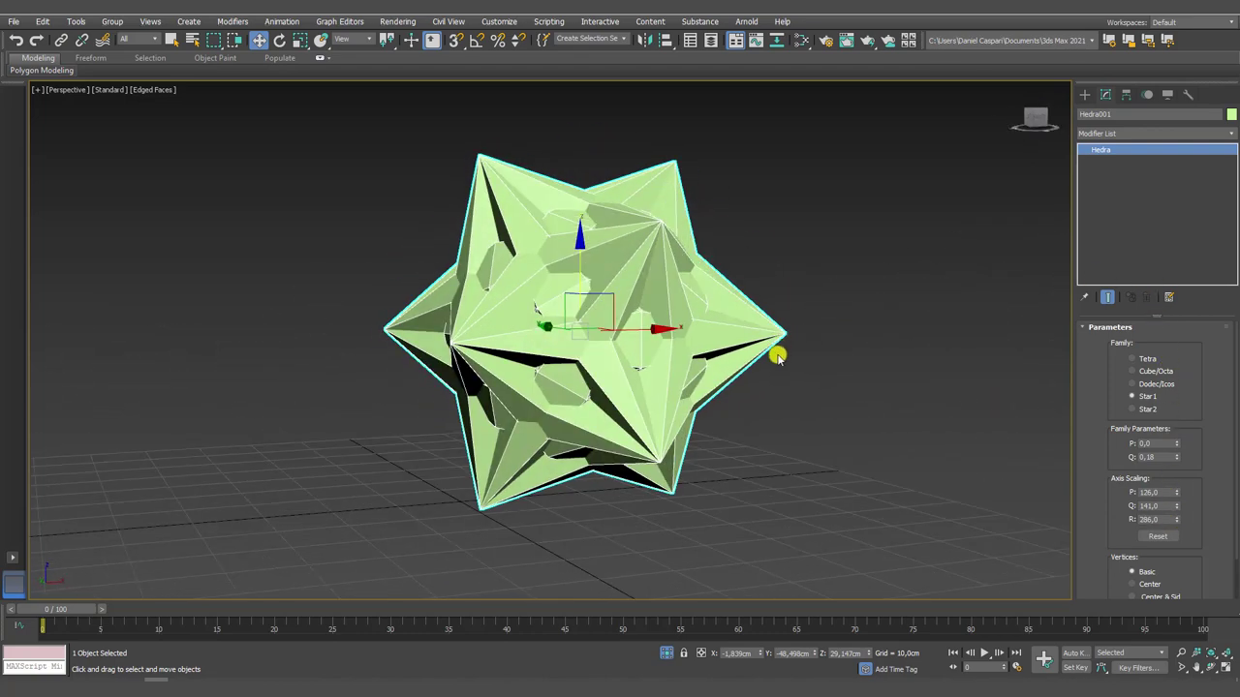
# - Reset axis scaling to 100 and Q to 0, try Star2, then choose Tetra
pyautogui.click(1157, 537)
pyautogui.rightClick(1175, 457)
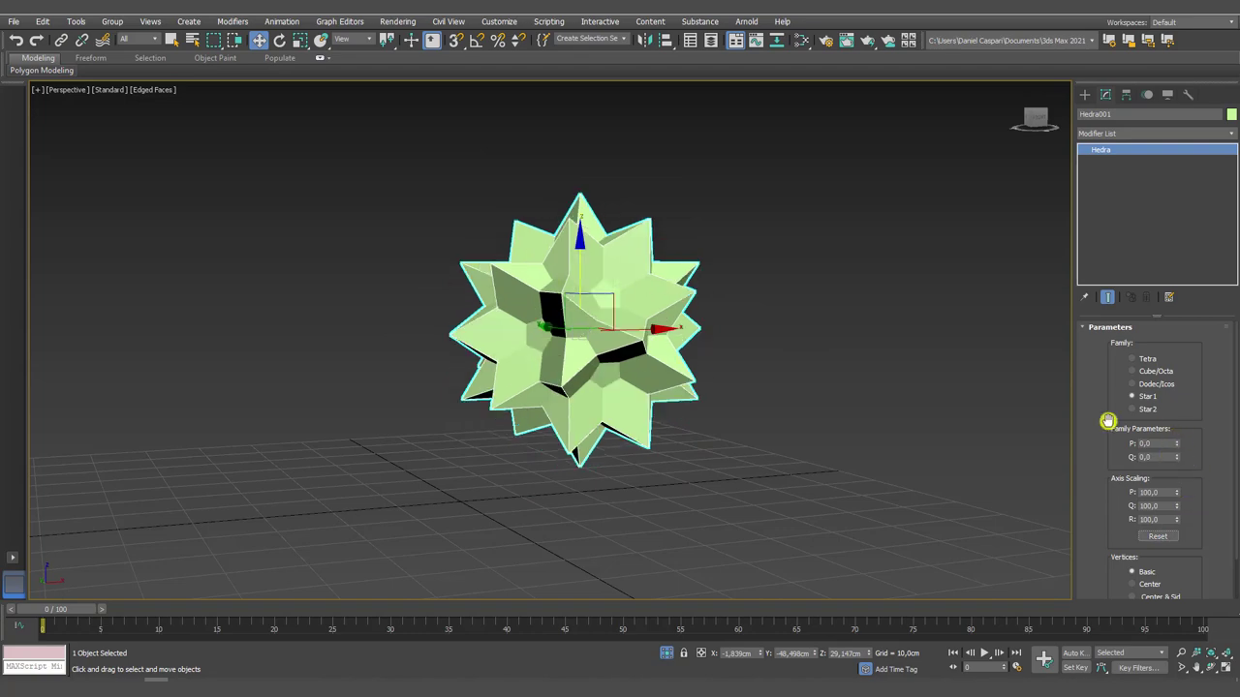
pyautogui.keyDown('alt'); pyautogui.moveTo(920, 394); pyautogui.dragTo(1049, 412, button='middle'); pyautogui.keyUp('alt')
pyautogui.click(1133, 408)
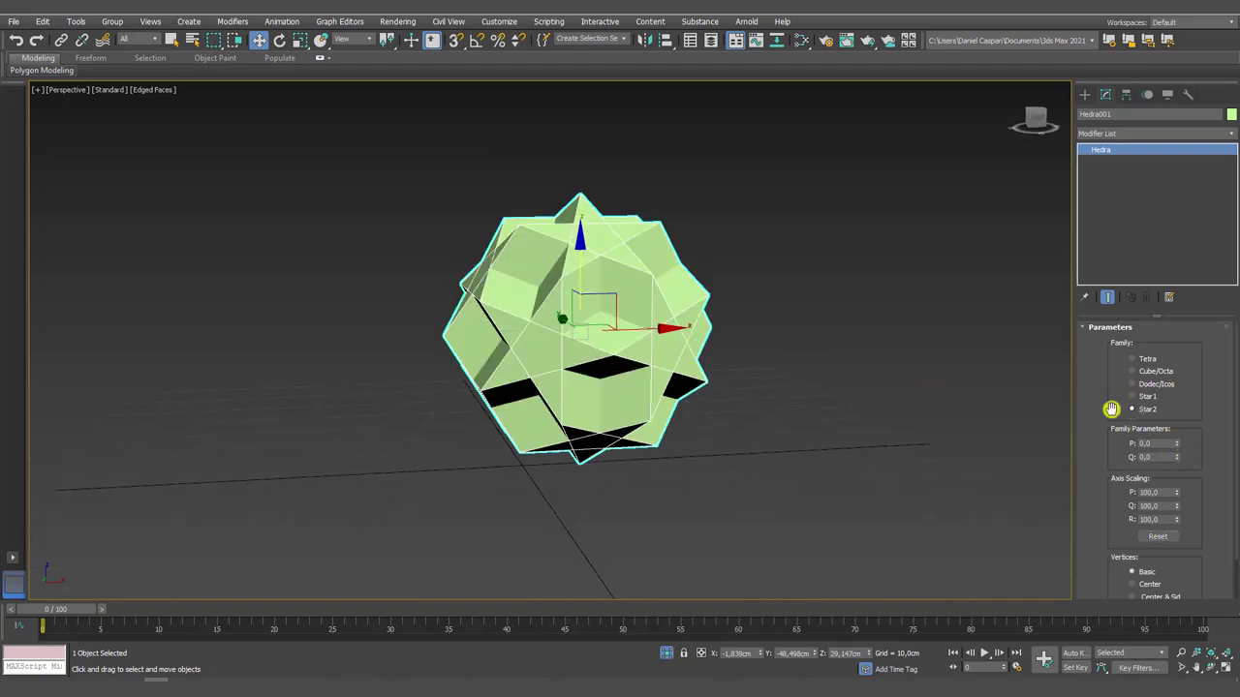
pyautogui.moveTo(883, 381)
pyautogui.keyDown('alt'); pyautogui.mouseDown(button='middle')
pyautogui.moveTo(819, 368)
pyautogui.moveTo(862, 310)
pyautogui.moveTo(951, 386)
pyautogui.moveTo(897, 404)
pyautogui.moveTo(917, 456)
pyautogui.moveTo(902, 392)
pyautogui.mouseUp(button='middle'); pyautogui.keyUp('alt')
pyautogui.click(1132, 359)
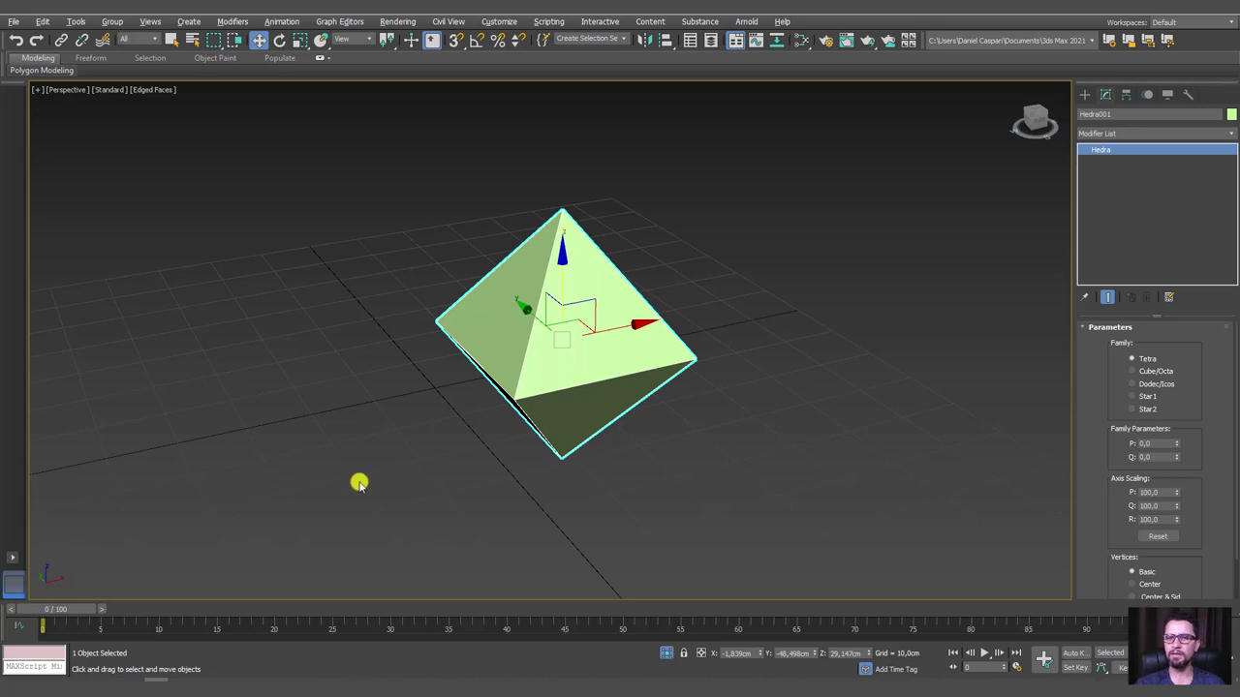
# - Switch the Hedra to the Dodec/Icos family and enter 0,35 for family P
pyautogui.keyDown('alt'); pyautogui.moveTo(358, 482); pyautogui.dragTo(395, 470, button='middle'); pyautogui.keyUp('alt')
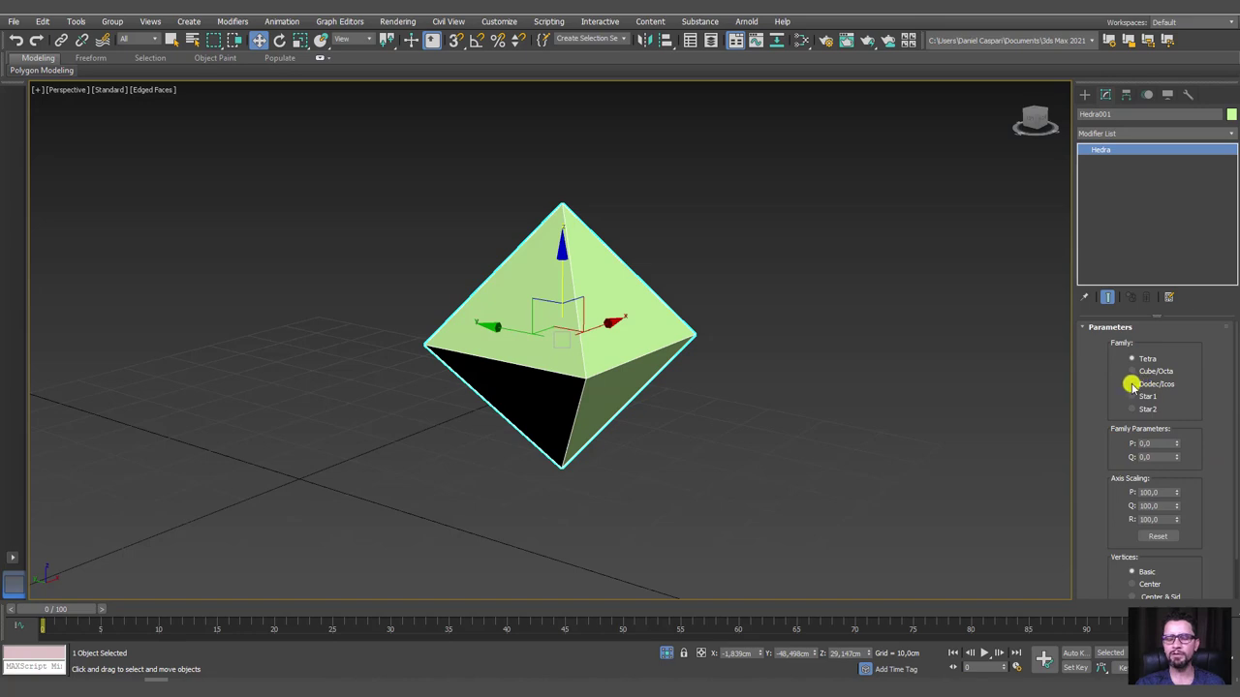
pyautogui.click(1132, 384)
pyautogui.moveTo(1197, 410); pyautogui.dragTo(1190, 344)
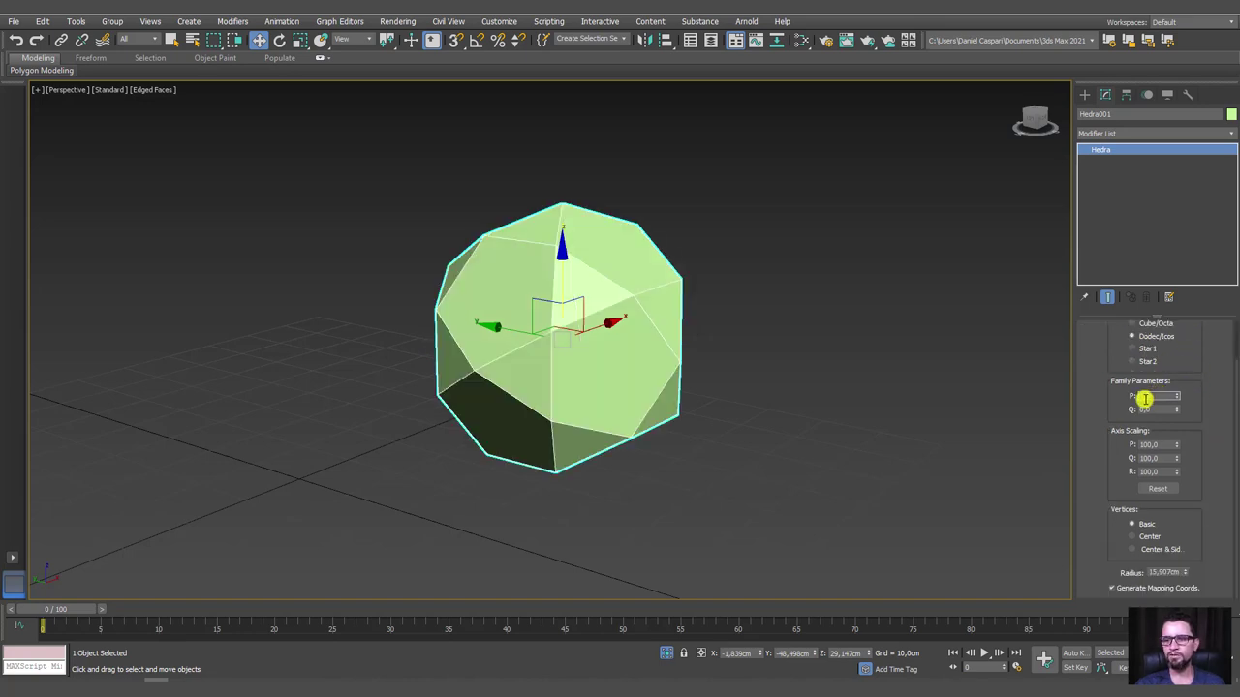
pyautogui.write('0,5')
pyautogui.press('Return')
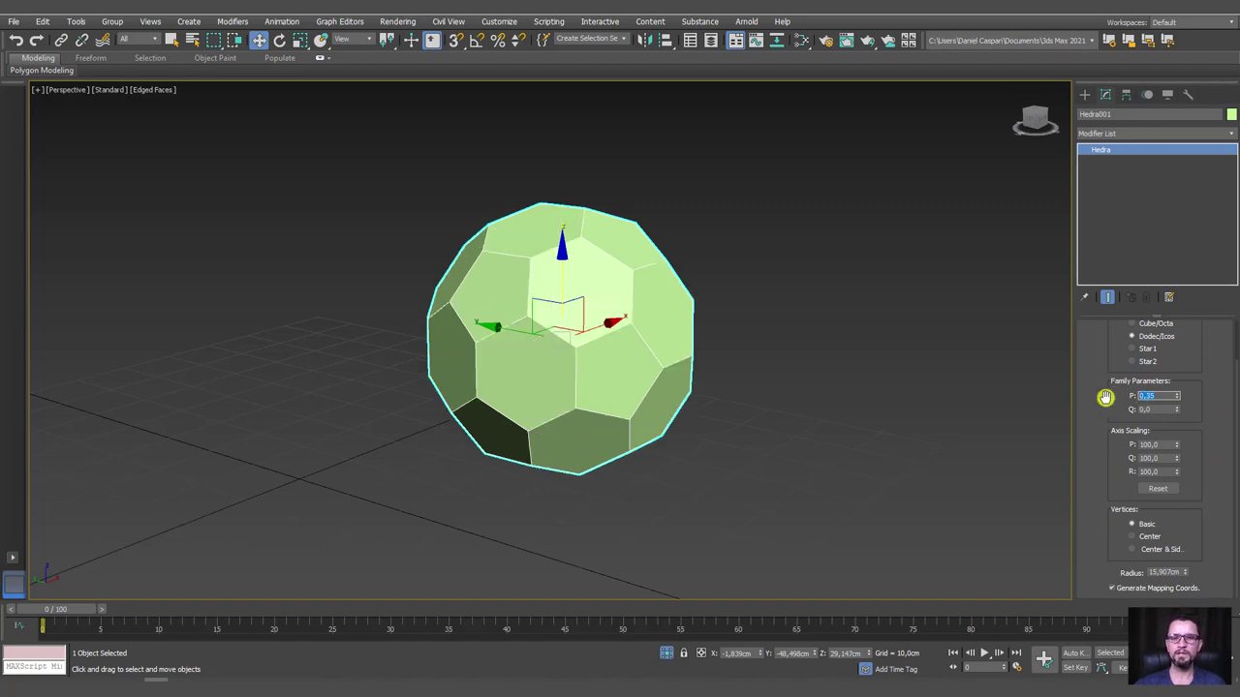
pyautogui.moveTo(780, 346)
pyautogui.keyDown('alt'); pyautogui.mouseDown(button='middle')
pyautogui.moveTo(809, 322)
pyautogui.moveTo(677, 344)
pyautogui.mouseUp(button='middle'); pyautogui.keyUp('alt')
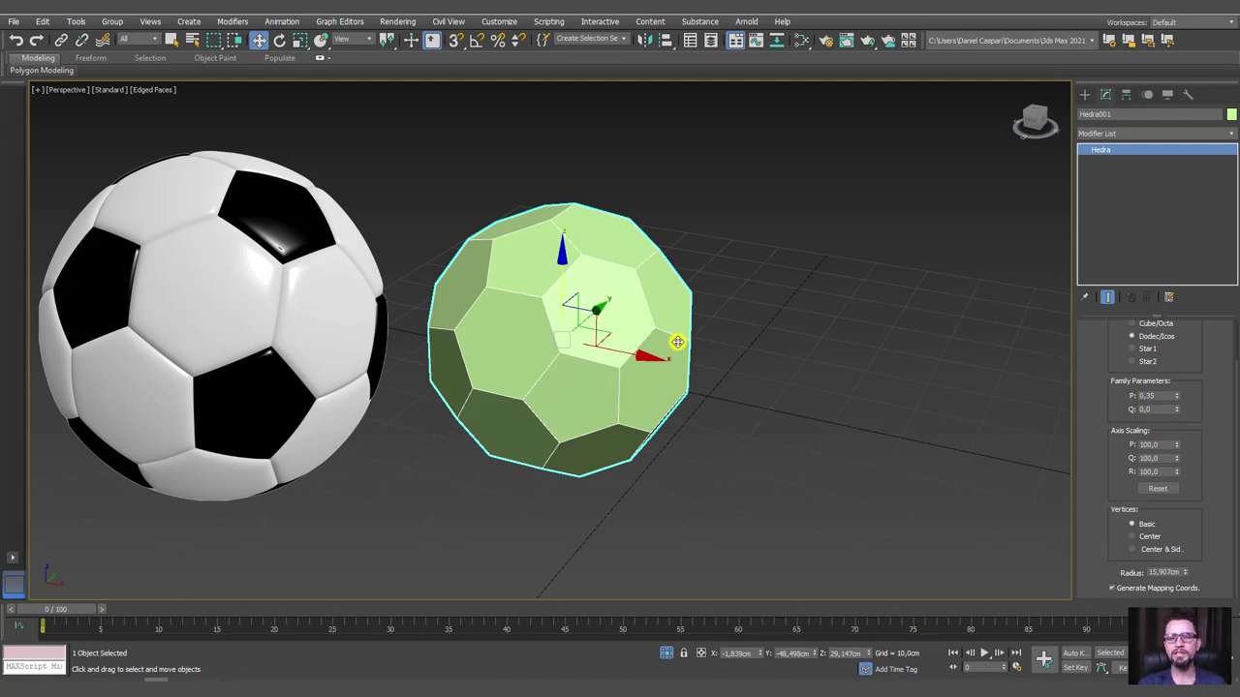
# - Exit isolation so the four primitives show alongside the Hedra again
pyautogui.scroll(-4, 792, 331)
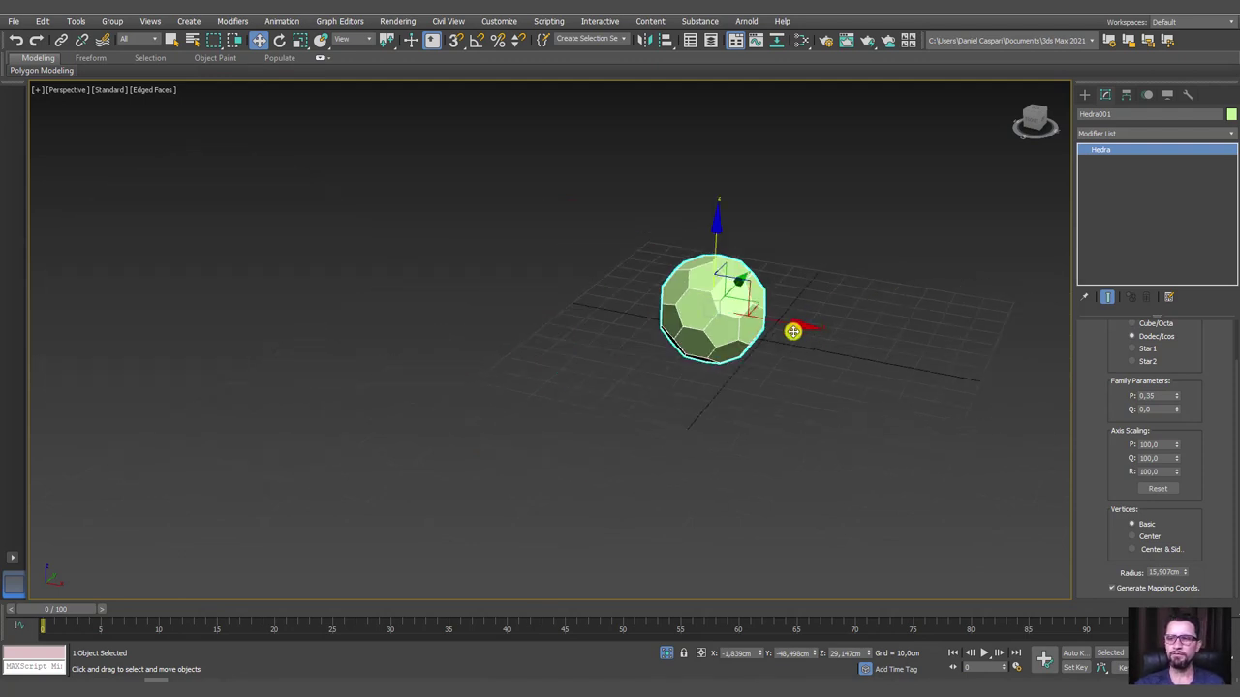
pyautogui.moveTo(792, 331); pyautogui.dragTo(619, 362, button='middle')
pyautogui.click(668, 651)
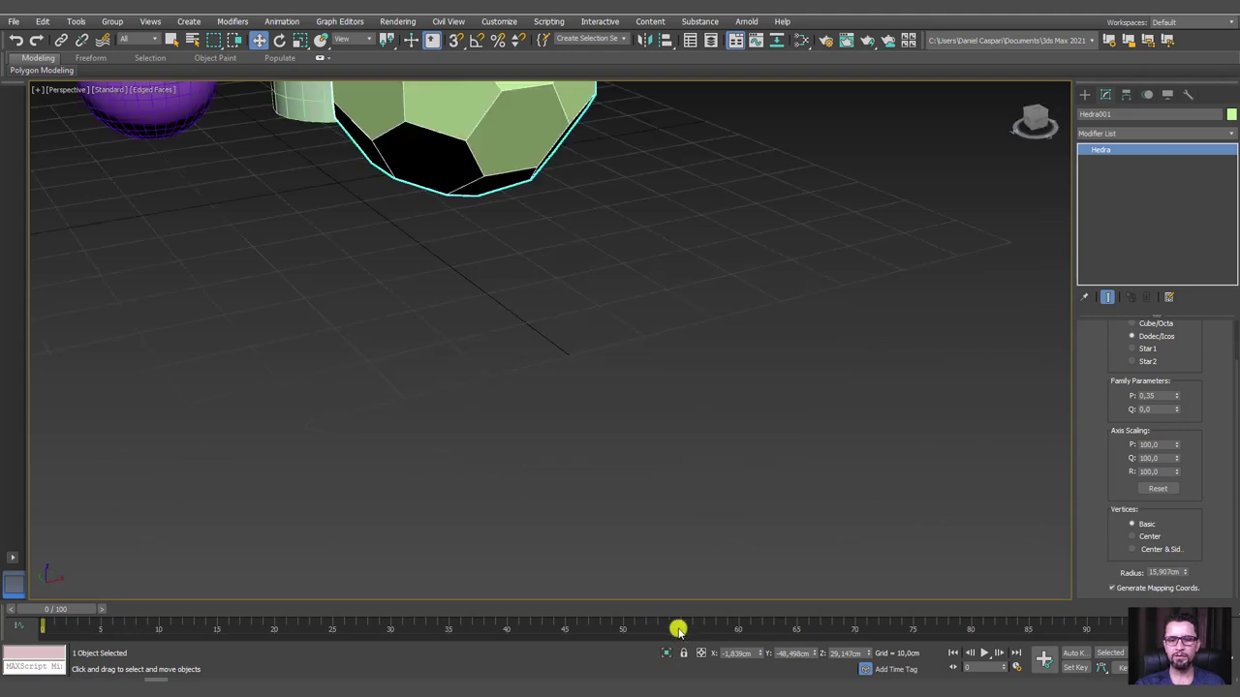
# - Create a Torus Knot from Extended Primitives beside the Hedra
pyautogui.click(1085, 94)
pyautogui.click(1178, 172)
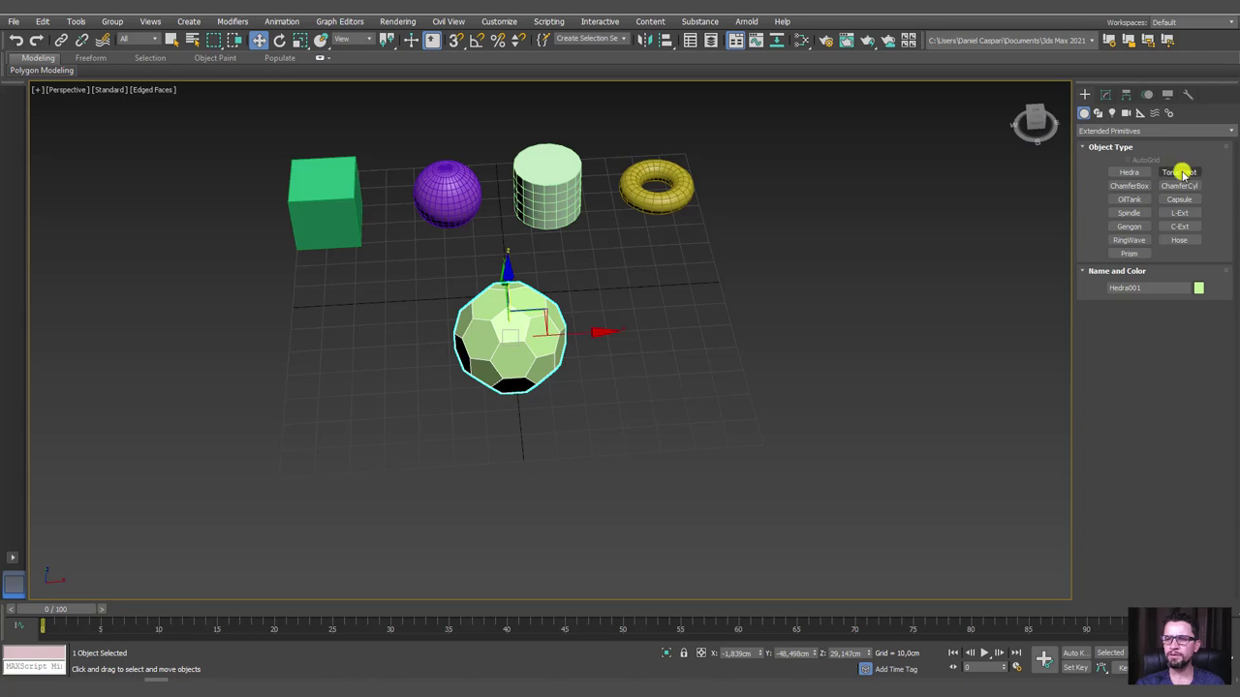
pyautogui.moveTo(725, 355); pyautogui.dragTo(759, 362)
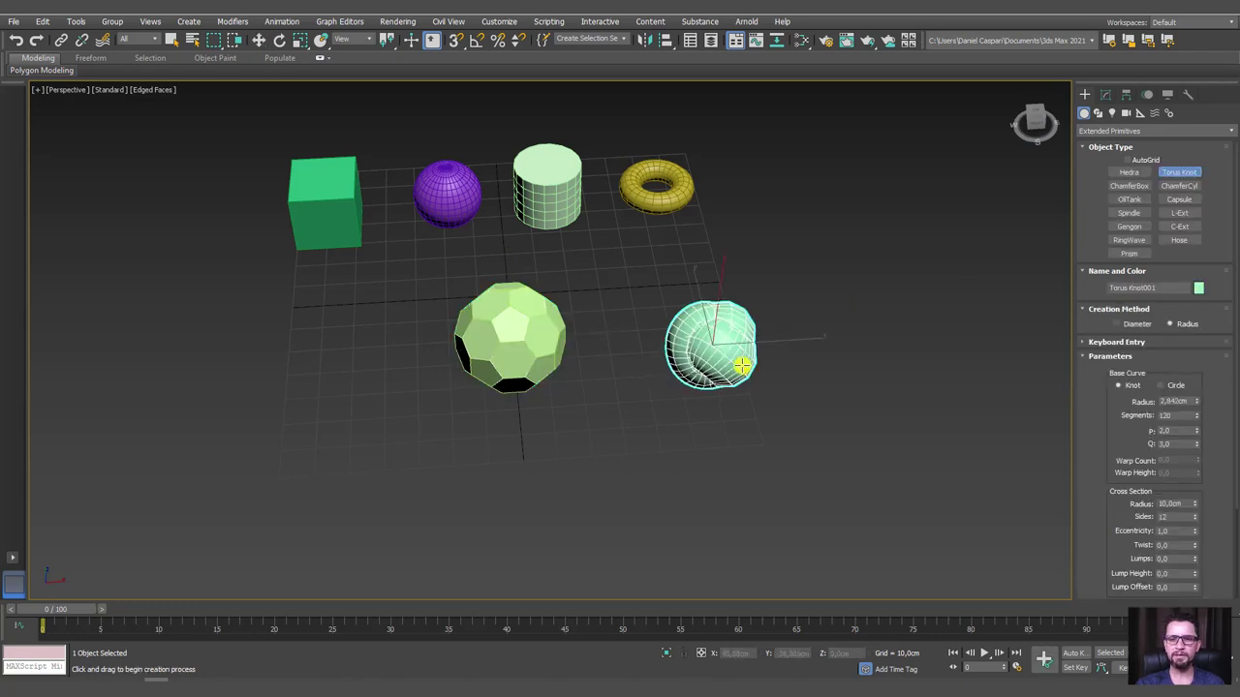
pyautogui.click(736, 356)
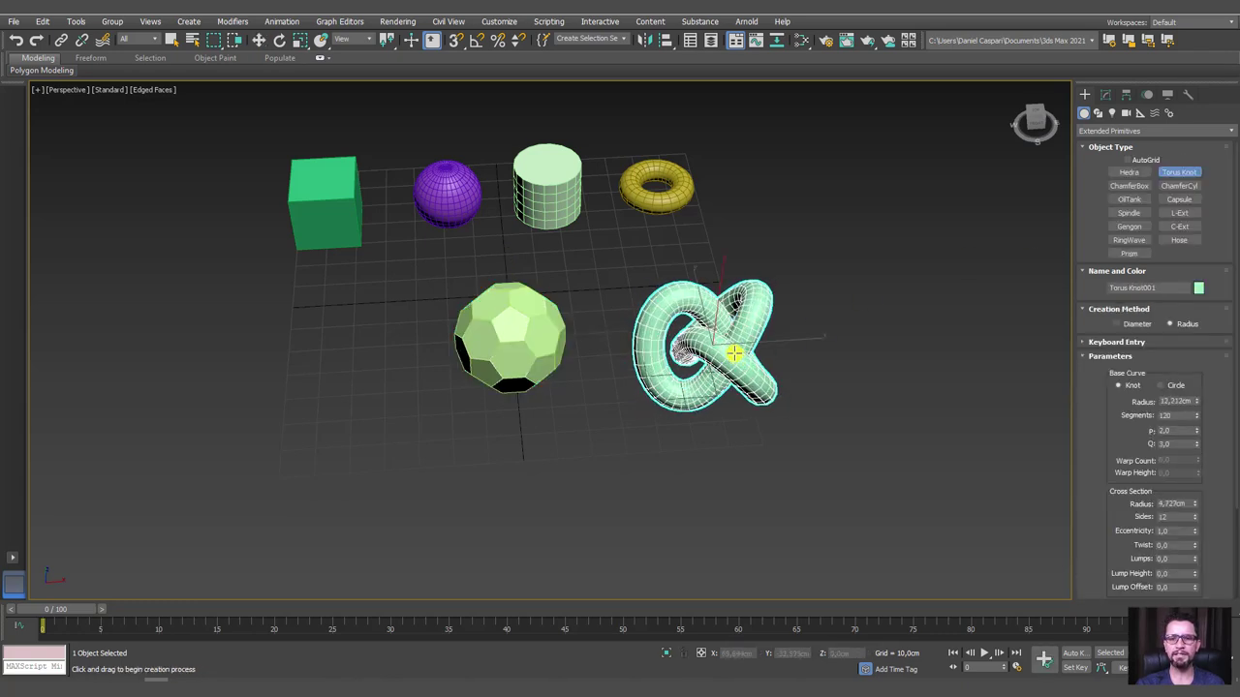
pyautogui.moveTo(736, 355)
pyautogui.keyDown('alt'); pyautogui.mouseDown(button='middle')
pyautogui.moveTo(671, 326)
pyautogui.moveTo(753, 359)
pyautogui.moveTo(789, 414)
pyautogui.mouseUp(button='middle'); pyautogui.keyUp('alt')
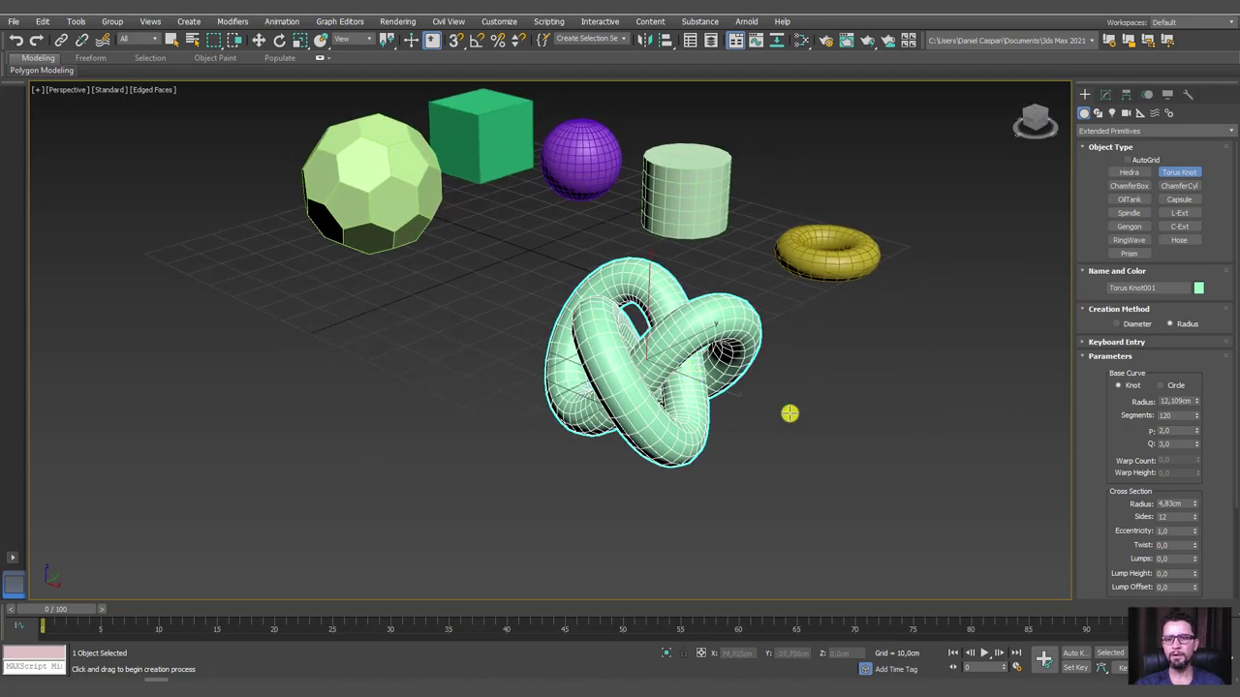
# - Toggle the base curve between Circle and Knot, raise P and set Q to 7,0
pyautogui.click(1165, 386)
pyautogui.moveTo(719, 382)
pyautogui.keyDown('alt'); pyautogui.mouseDown(button='middle')
pyautogui.moveTo(819, 420)
pyautogui.moveTo(802, 419)
pyautogui.mouseUp(button='middle'); pyautogui.keyUp('alt')
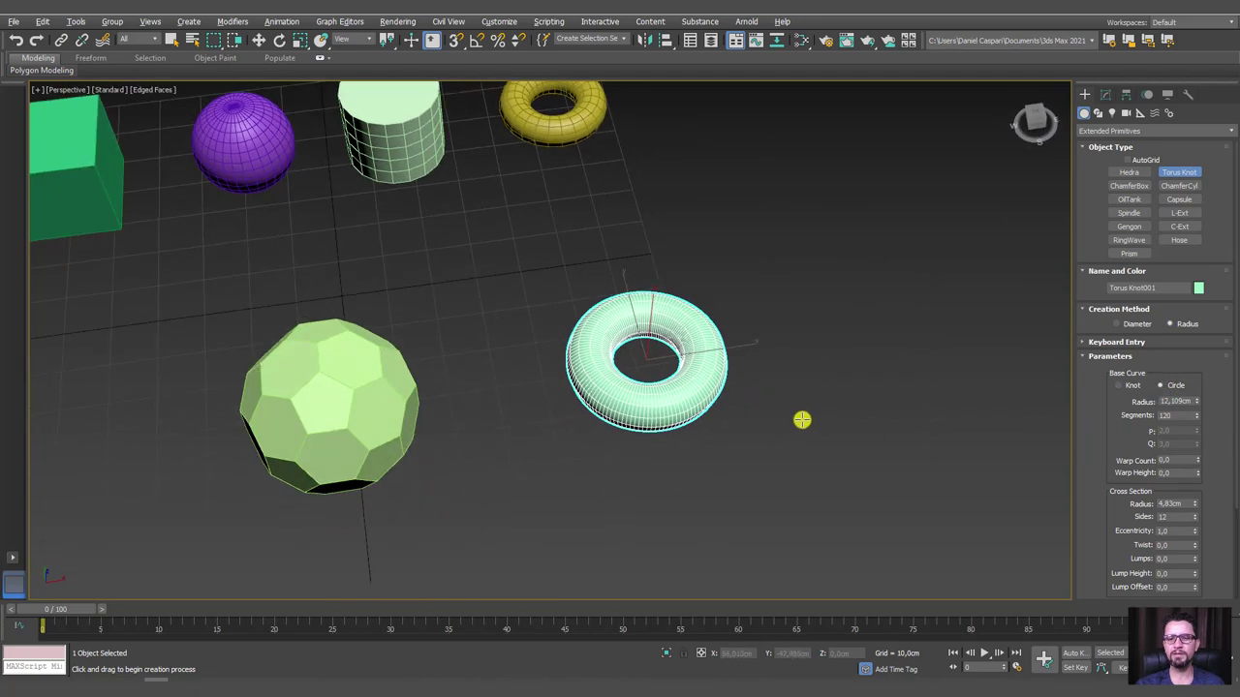
pyautogui.click(1121, 385)
pyautogui.keyDown('alt'); pyautogui.moveTo(861, 473); pyautogui.dragTo(686, 323, button='middle'); pyautogui.keyUp('alt')
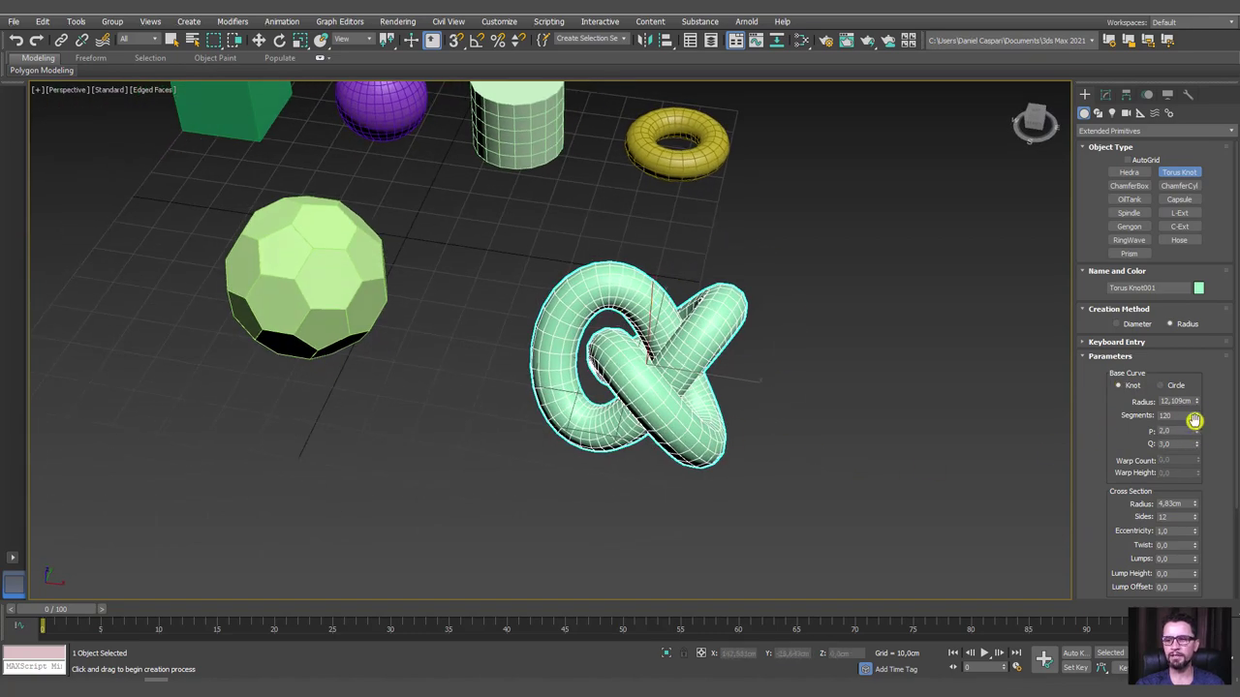
pyautogui.moveTo(1196, 432)
pyautogui.mouseDown()
pyautogui.moveTo(1200, 408)
pyautogui.moveTo(1178, 423)
pyautogui.moveTo(1208, 409)
pyautogui.moveTo(1178, 419)
pyautogui.moveTo(1179, 447)
pyautogui.moveTo(1192, 423)
pyautogui.moveTo(1196, 433)
pyautogui.mouseUp()
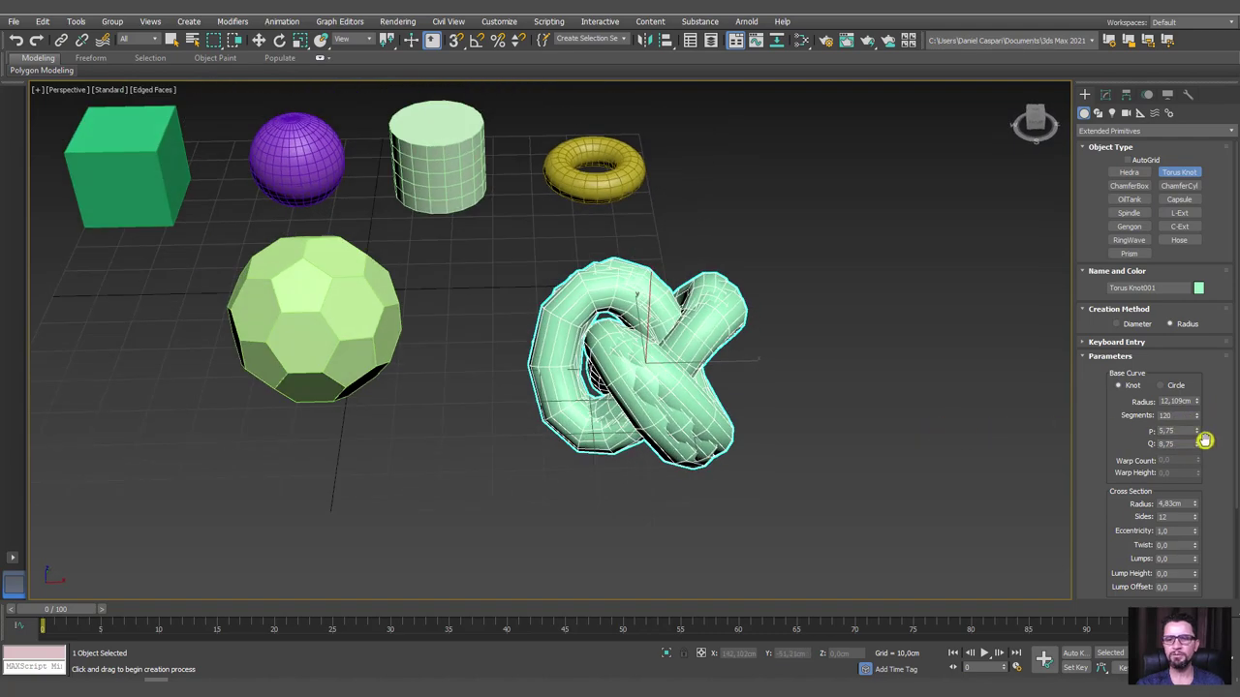
pyautogui.moveTo(1200, 449); pyautogui.dragTo(1198, 443)
pyautogui.moveTo(727, 372)
pyautogui.keyDown('alt'); pyautogui.mouseDown(button='middle')
pyautogui.moveTo(733, 448)
pyautogui.moveTo(719, 404)
pyautogui.moveTo(749, 363)
pyautogui.mouseUp(button='middle'); pyautogui.keyUp('alt')
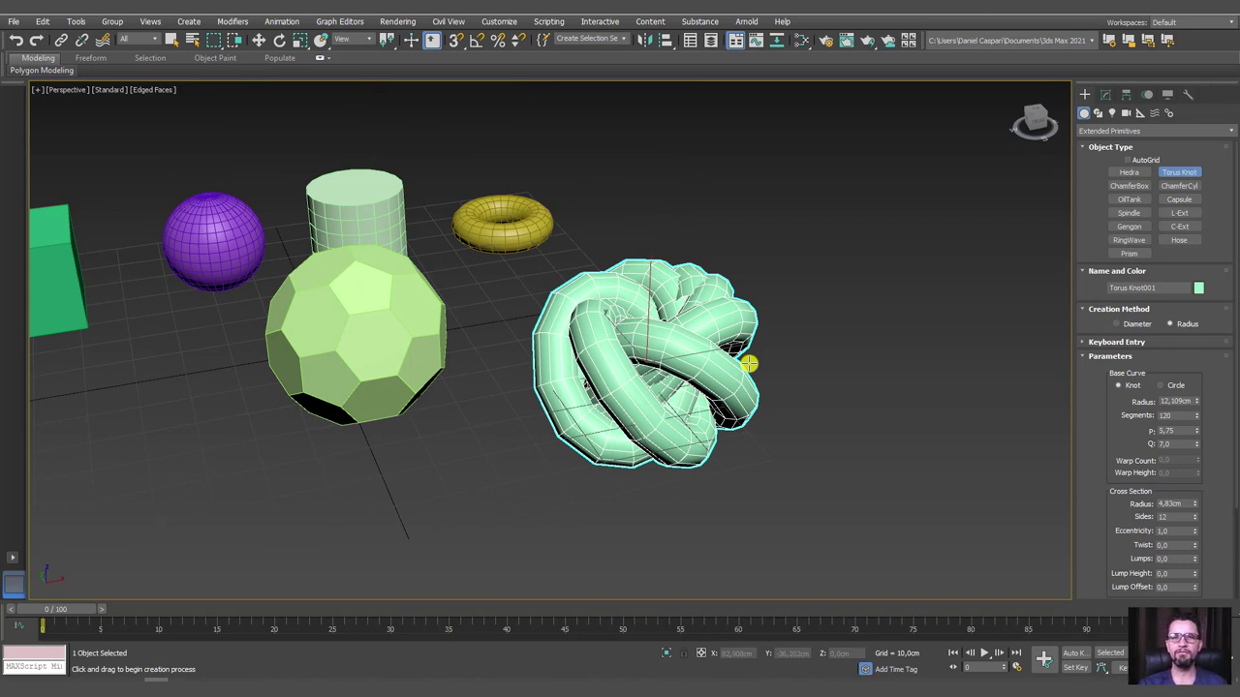
# - Reset P to 3,0 and enlarge the knot's radius to 25,429 cm
pyautogui.rightClick(1198, 433)
pyautogui.moveTo(982, 371)
pyautogui.keyDown('alt'); pyautogui.mouseDown(button='middle')
pyautogui.moveTo(897, 423)
pyautogui.moveTo(836, 419)
pyautogui.moveTo(1054, 394)
pyautogui.mouseUp(button='middle'); pyautogui.keyUp('alt')
pyautogui.moveTo(1196, 401); pyautogui.dragTo(1189, 327)
pyautogui.moveTo(1046, 349)
pyautogui.keyDown('alt'); pyautogui.mouseDown(button='middle')
pyautogui.moveTo(924, 299)
pyautogui.moveTo(982, 233)
pyautogui.moveTo(985, 257)
pyautogui.moveTo(944, 216)
pyautogui.moveTo(1049, 233)
pyautogui.mouseUp(button='middle'); pyautogui.keyUp('alt')
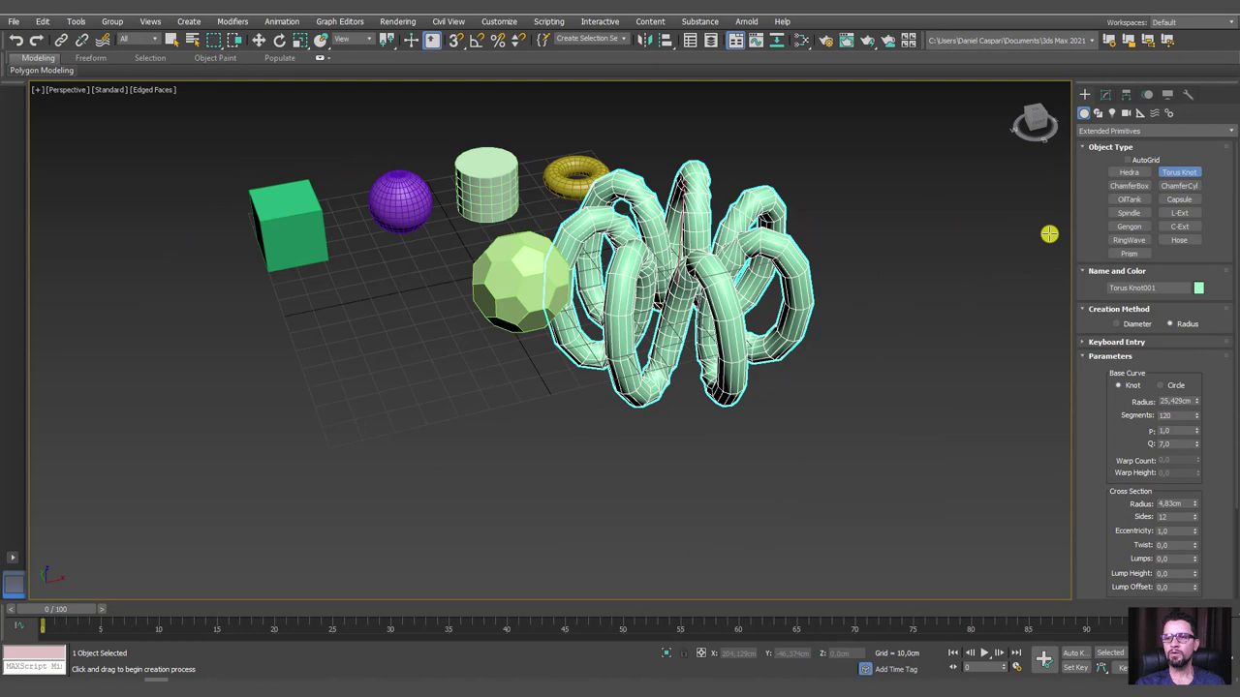
# - Draw a small-filleted ChamferBox in front of the green cube, then a ChamferCyl beside the sphere
pyautogui.click(1131, 184)
pyautogui.moveTo(261, 280); pyautogui.dragTo(368, 323, button='middle')
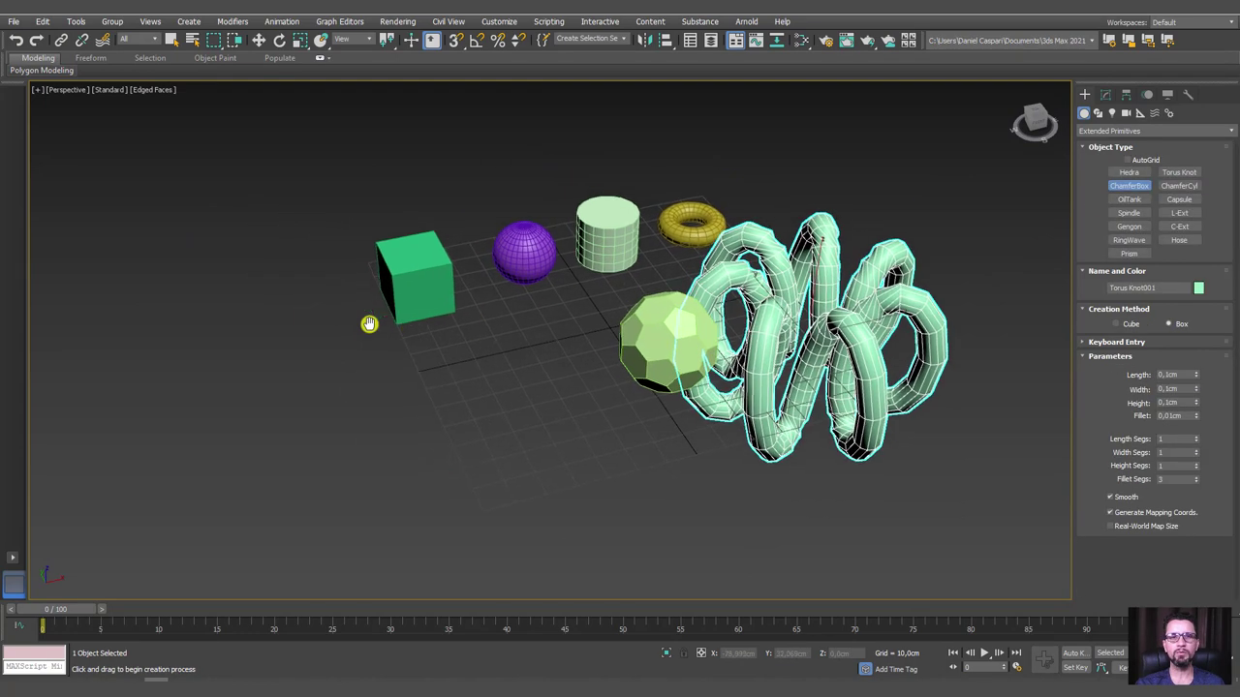
pyautogui.scroll(5, 407, 330)
pyautogui.scroll(3, 387, 253)
pyautogui.scroll(-3, 386, 253)
pyautogui.scroll(1, 442, 274)
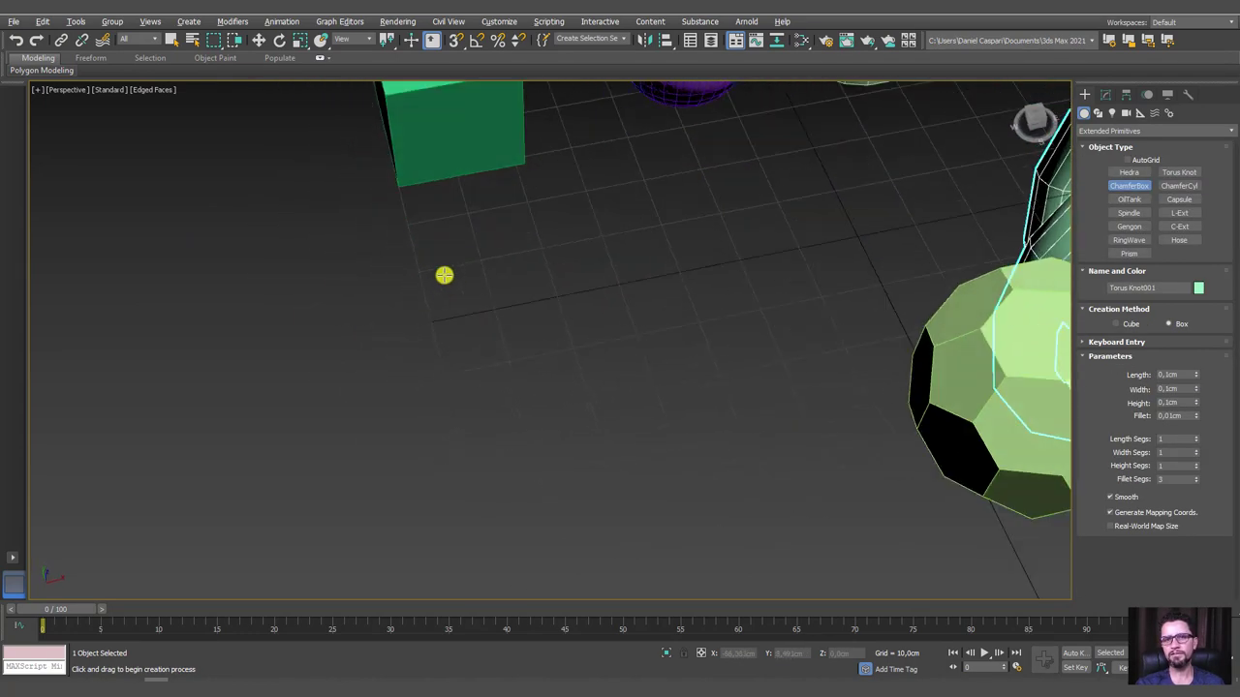
pyautogui.scroll(-1, 421, 373)
pyautogui.scroll(-2, 407, 424)
pyautogui.moveTo(389, 424); pyautogui.dragTo(548, 504)
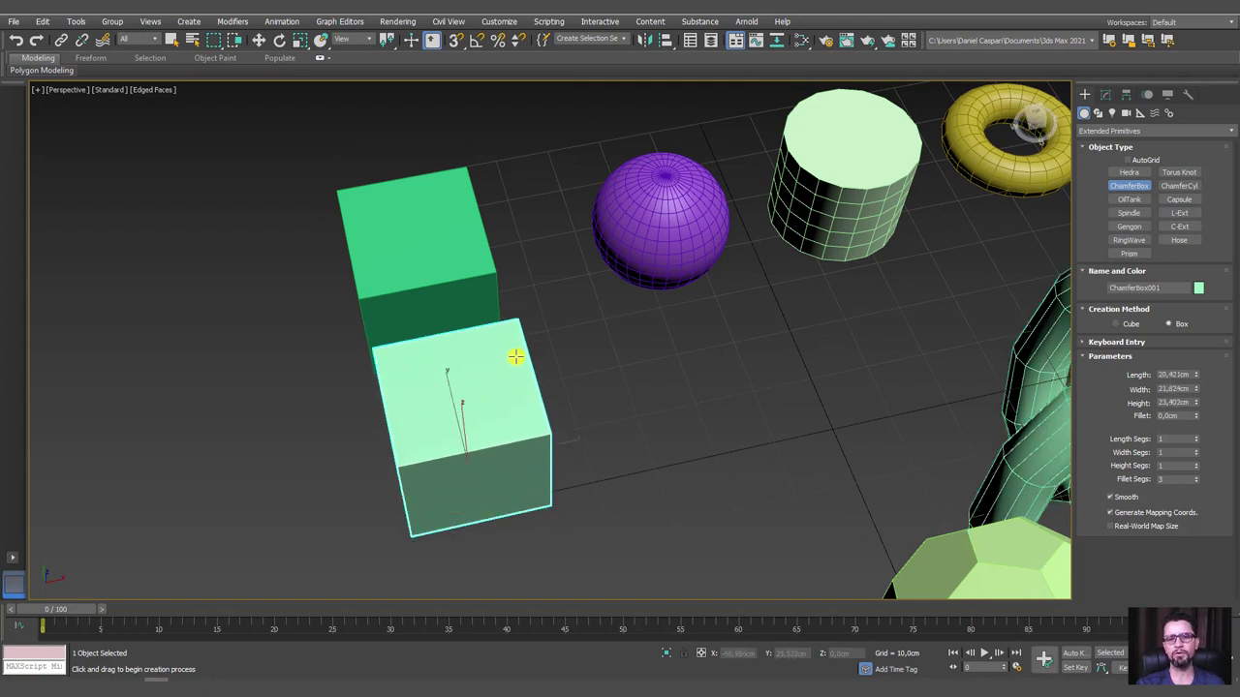
pyautogui.click(548, 378)
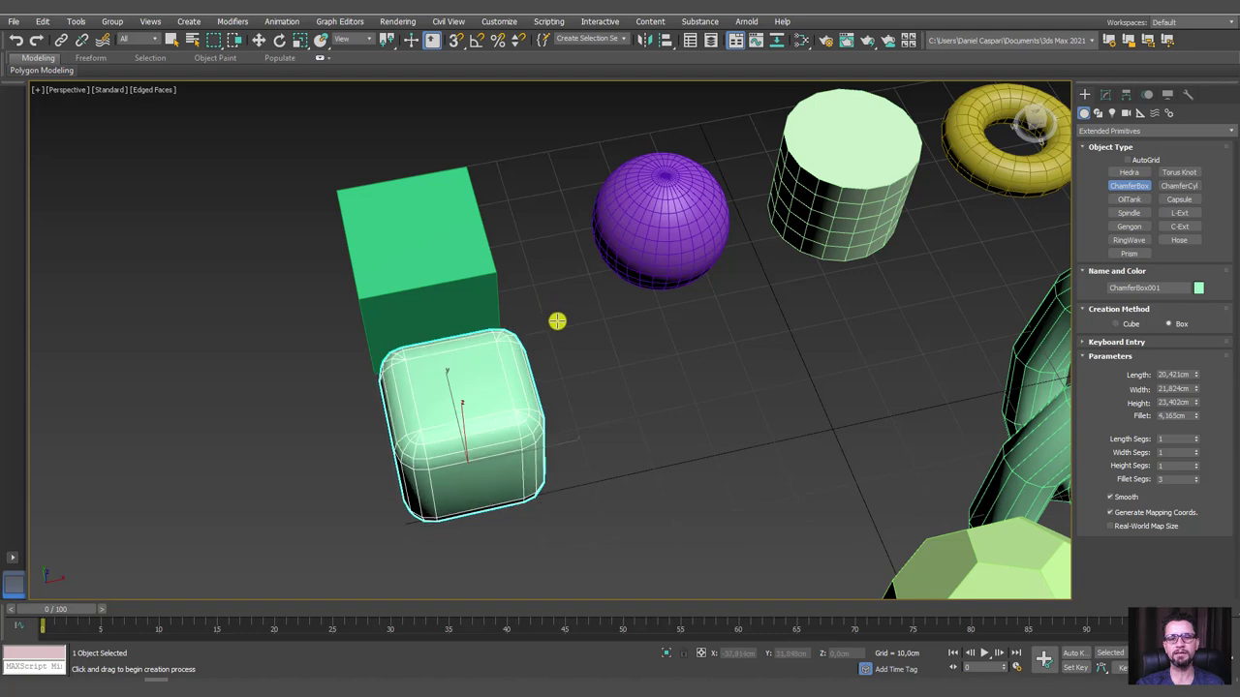
pyautogui.moveTo(626, 338)
pyautogui.keyDown('alt'); pyautogui.mouseDown(button='middle')
pyautogui.moveTo(737, 336)
pyautogui.moveTo(620, 360)
pyautogui.moveTo(786, 384)
pyautogui.moveTo(559, 386)
pyautogui.mouseUp(button='middle'); pyautogui.keyUp('alt')
pyautogui.click(1181, 185)
pyautogui.moveTo(643, 367); pyautogui.dragTo(683, 401)
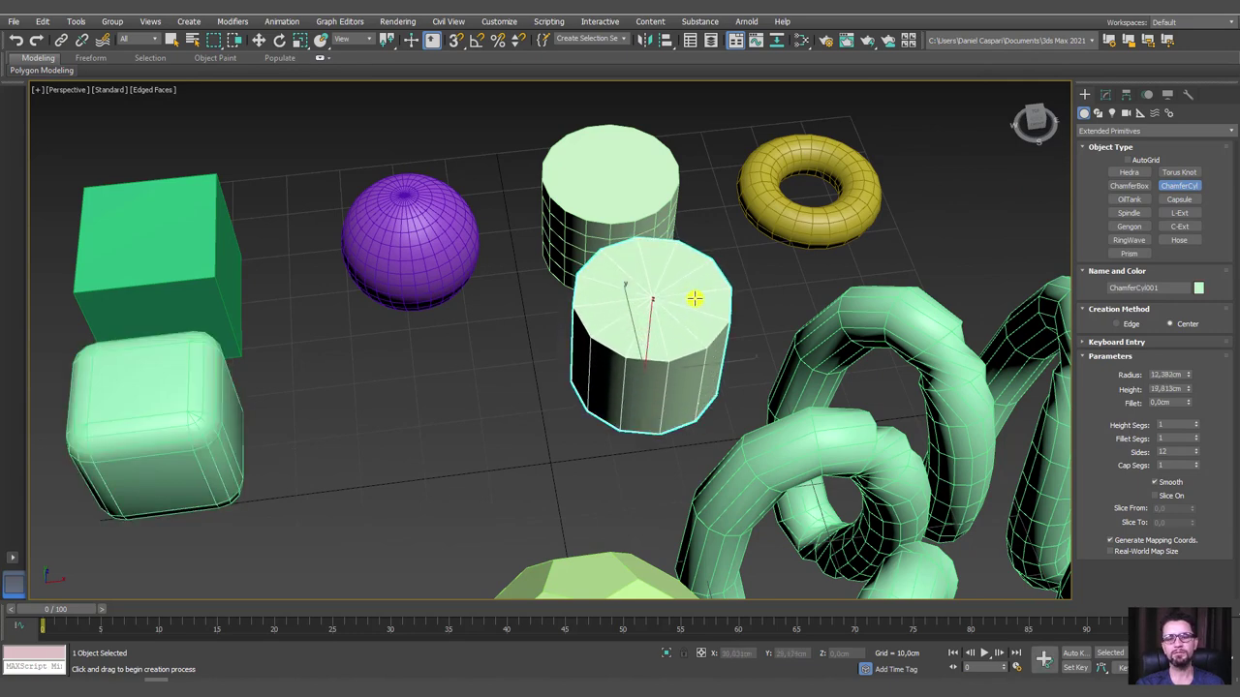
# - Finish the ChamferCyl with 11 fillet segments, 34 sides, height 22,626 cm and fillet 2,405 cm
pyautogui.click(691, 297)
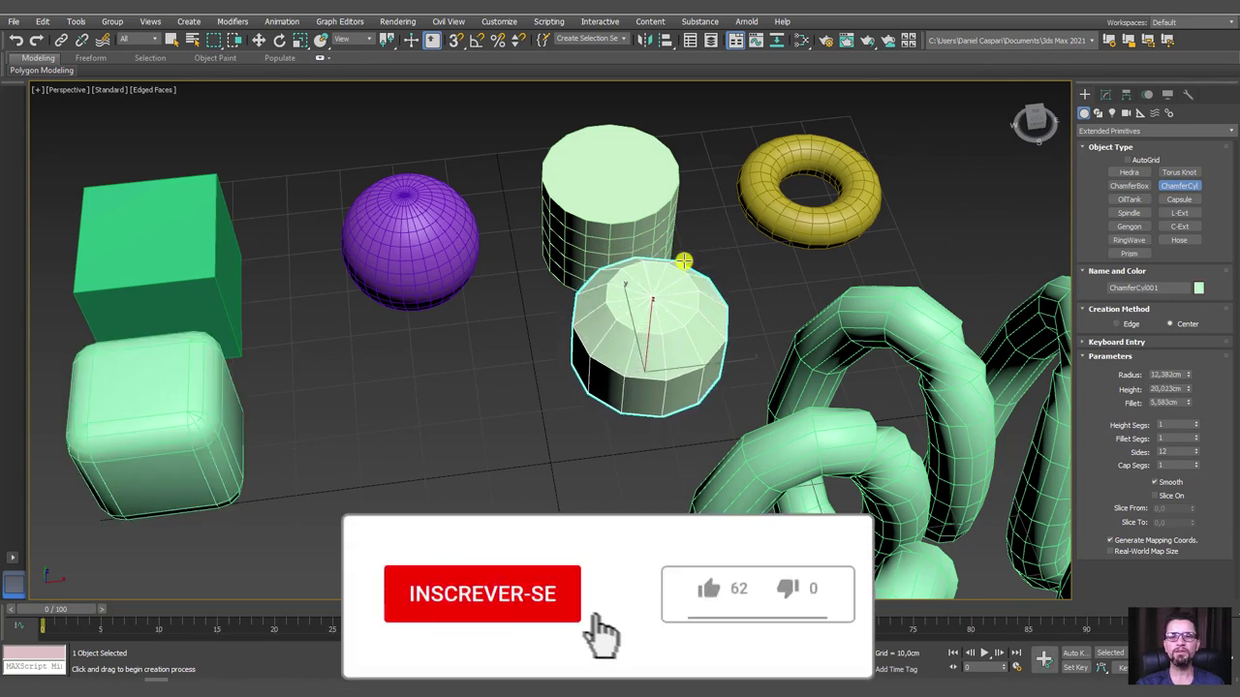
pyautogui.keyDown('alt'); pyautogui.moveTo(683, 262); pyautogui.dragTo(674, 297, button='middle'); pyautogui.keyUp('alt')
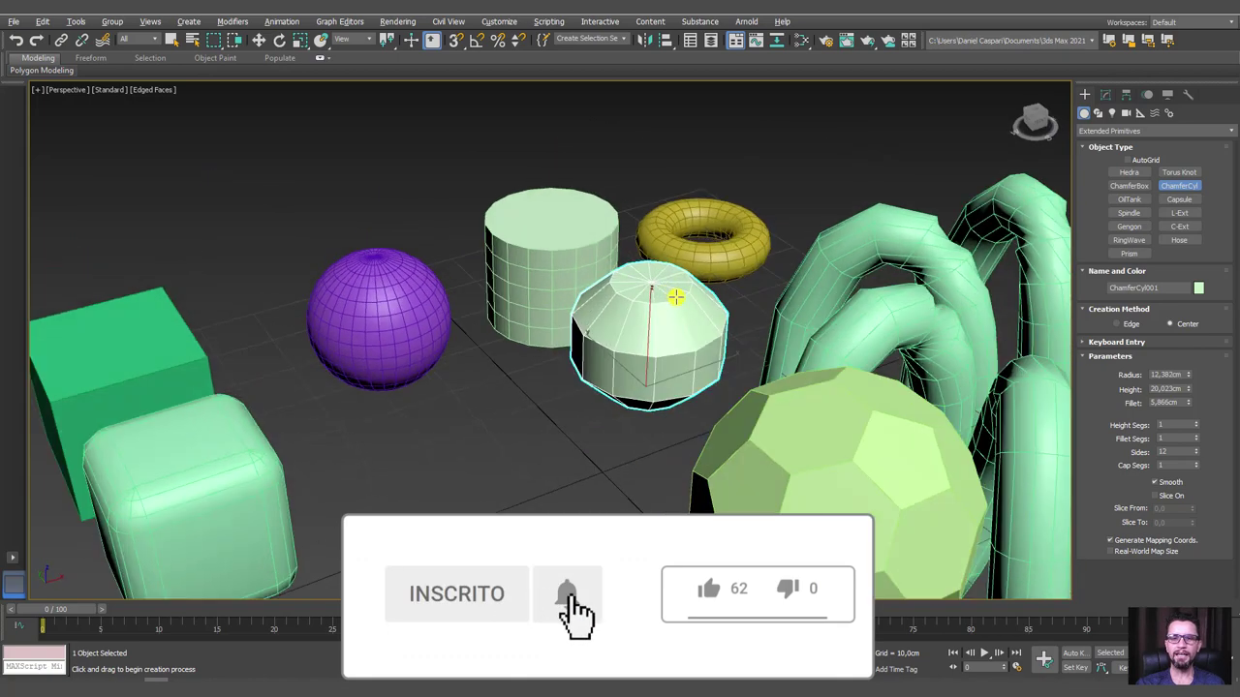
pyautogui.scroll(4, 639, 332)
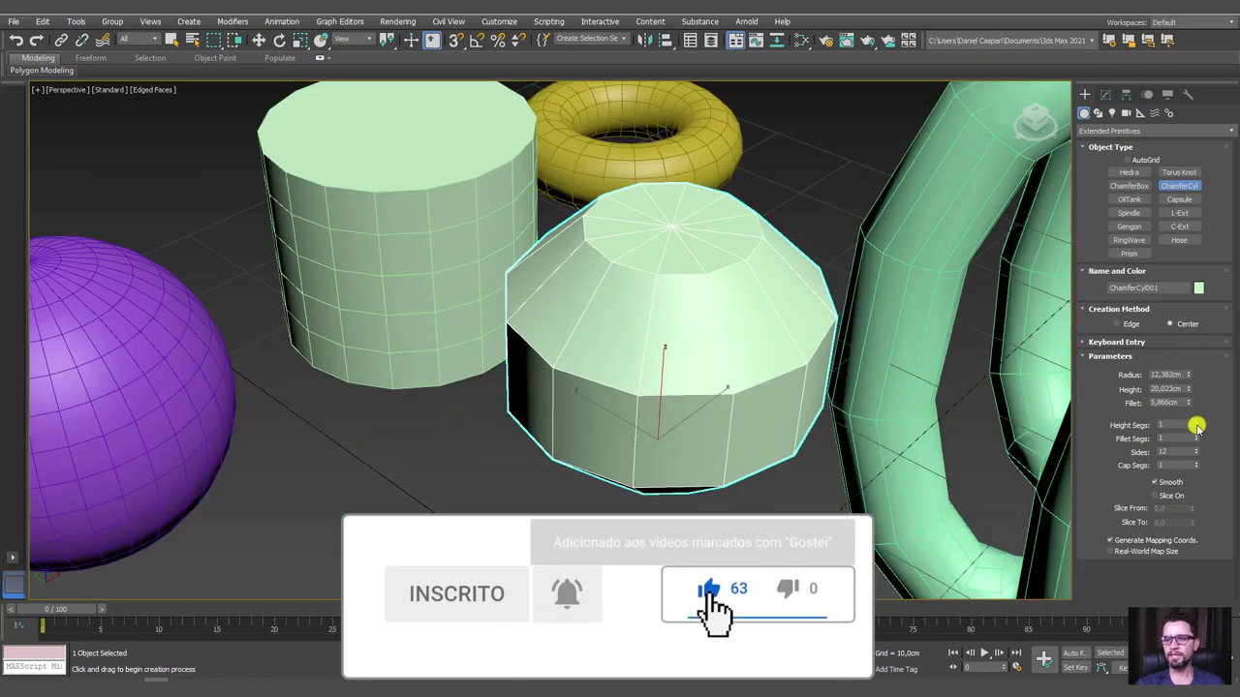
pyautogui.moveTo(1197, 426); pyautogui.dragTo(1202, 426)
pyautogui.moveTo(1201, 439)
pyautogui.mouseDown()
pyautogui.moveTo(1196, 449)
pyautogui.moveTo(1193, 439)
pyautogui.mouseUp()
pyautogui.moveTo(1187, 390)
pyautogui.mouseDown()
pyautogui.moveTo(1185, 454)
pyautogui.moveTo(1190, 437)
pyautogui.mouseUp()
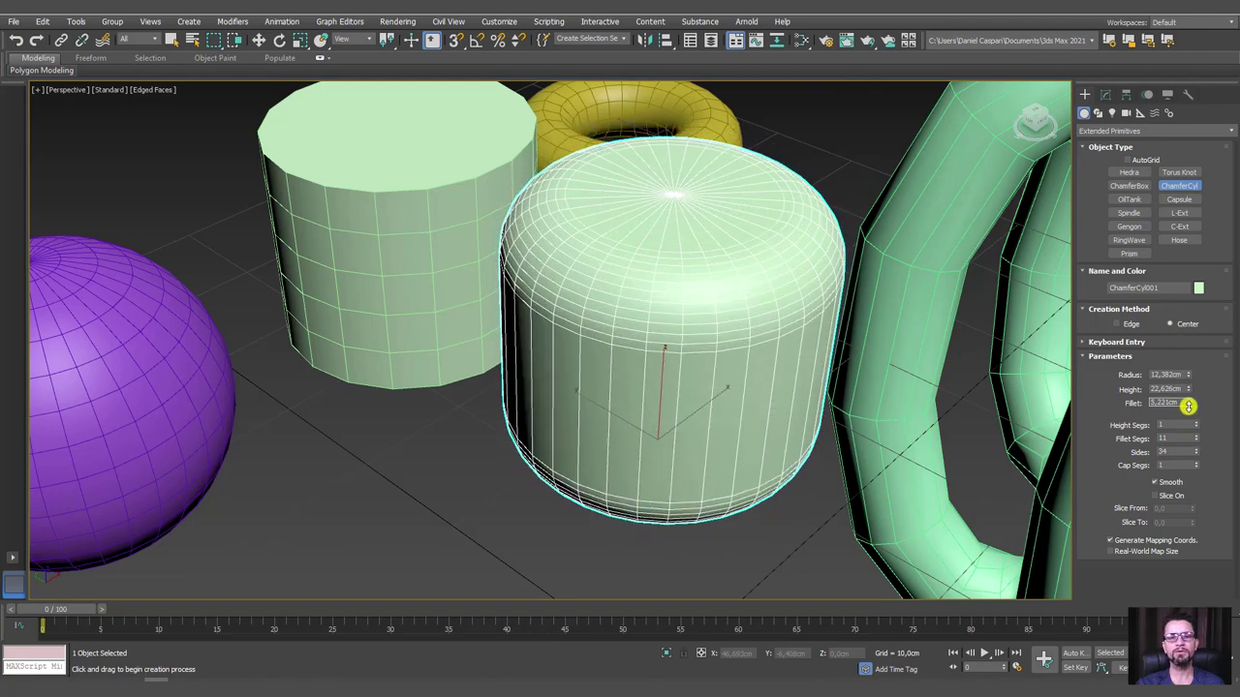
pyautogui.scroll(-5, 592, 343)
pyautogui.scroll(-5, 573, 336)
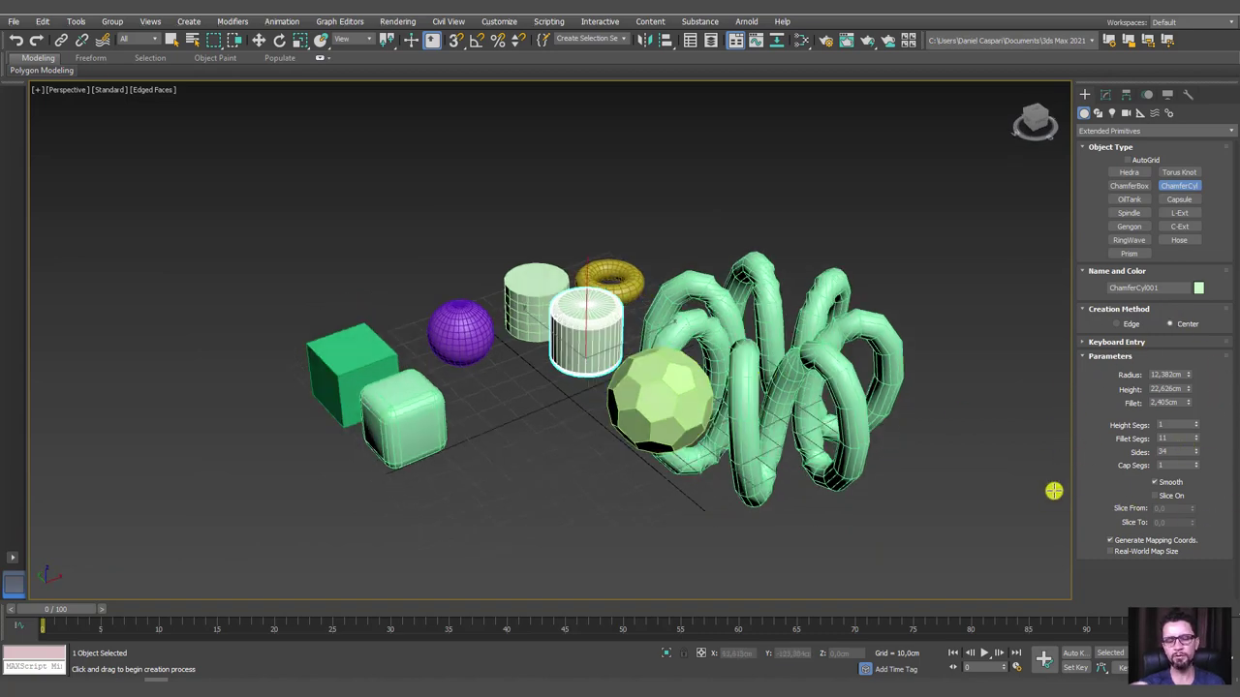
pyautogui.keyDown('alt'); pyautogui.moveTo(815, 310); pyautogui.dragTo(641, 310, button='middle'); pyautogui.keyUp('alt')
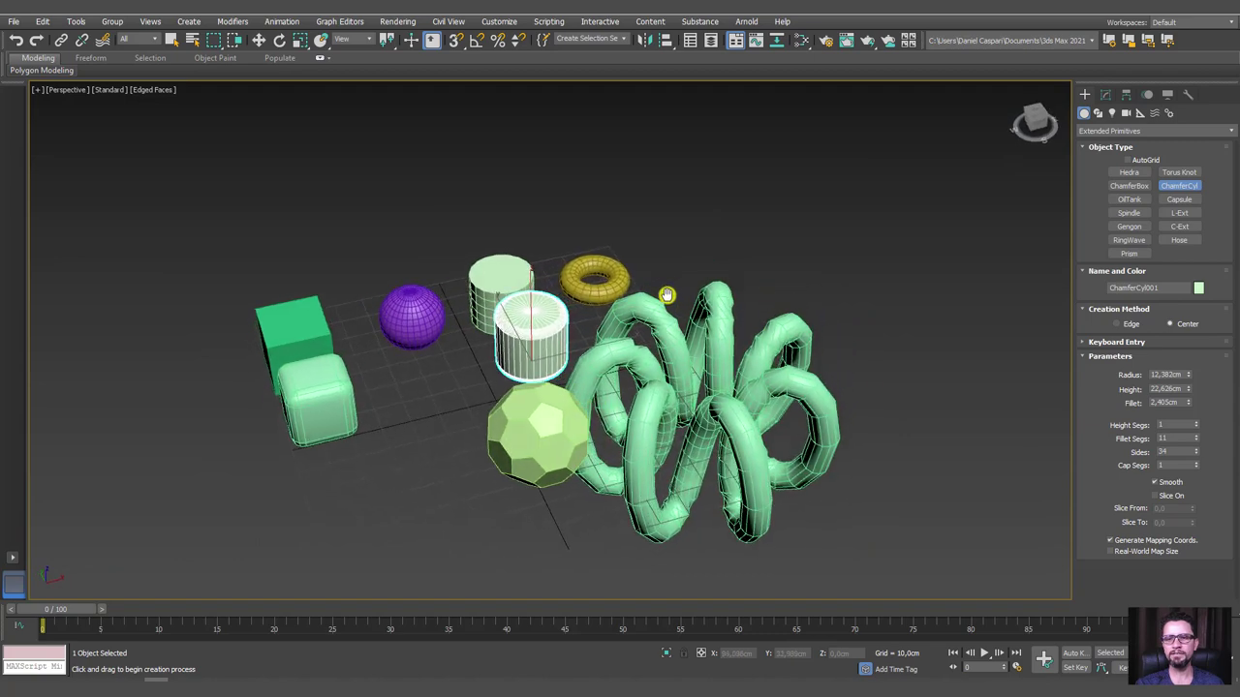
pyautogui.moveTo(722, 305); pyautogui.dragTo(616, 298, button='middle')
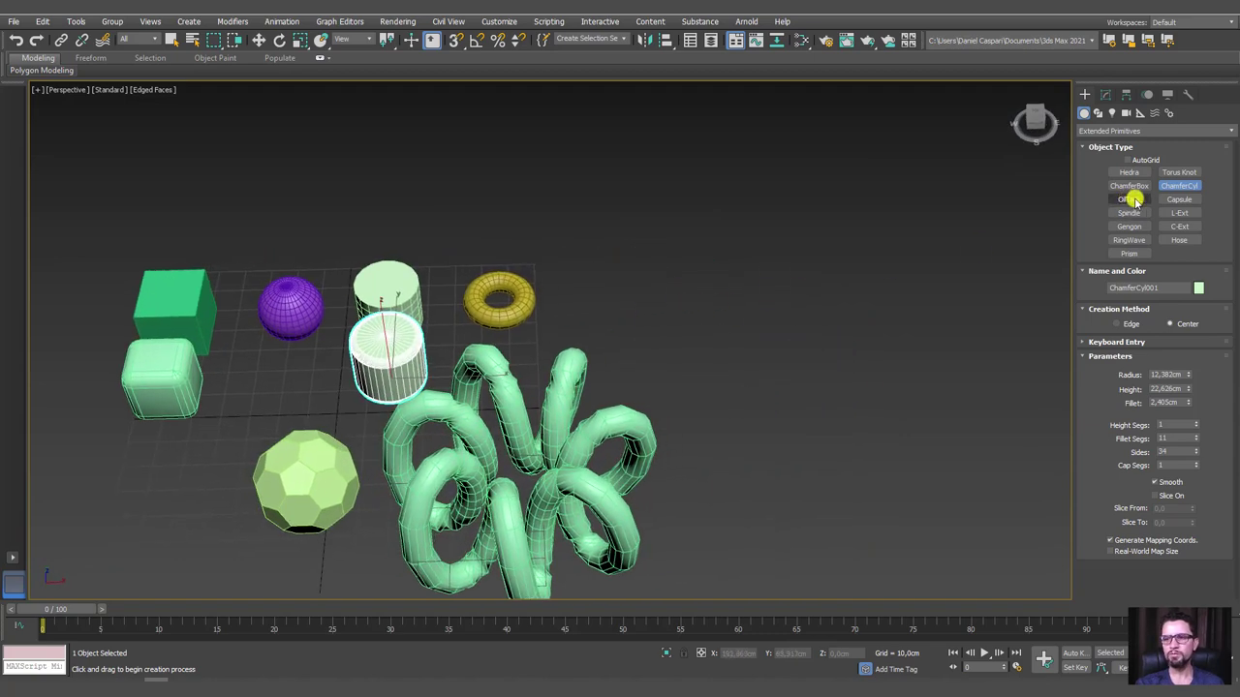
# - Draw an OilTank about 68 cm tall with its cap height, right of the torus
pyautogui.click(1130, 199)
pyautogui.keyDown('alt'); pyautogui.moveTo(691, 261); pyautogui.dragTo(653, 340, button='middle'); pyautogui.keyUp('alt')
pyautogui.moveTo(653, 340)
pyautogui.mouseDown()
pyautogui.moveTo(672, 346)
pyautogui.moveTo(692, 310)
pyautogui.mouseUp()
pyautogui.click(698, 181)
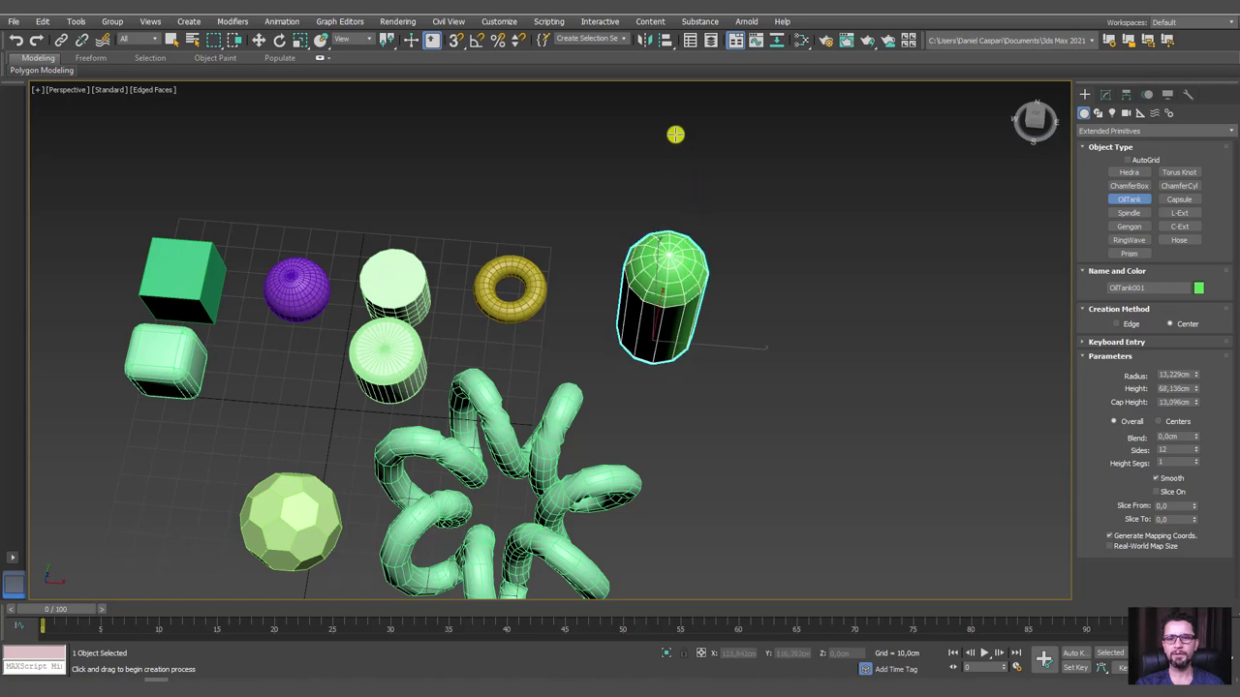
pyautogui.click(677, 103)
pyautogui.click(678, 138)
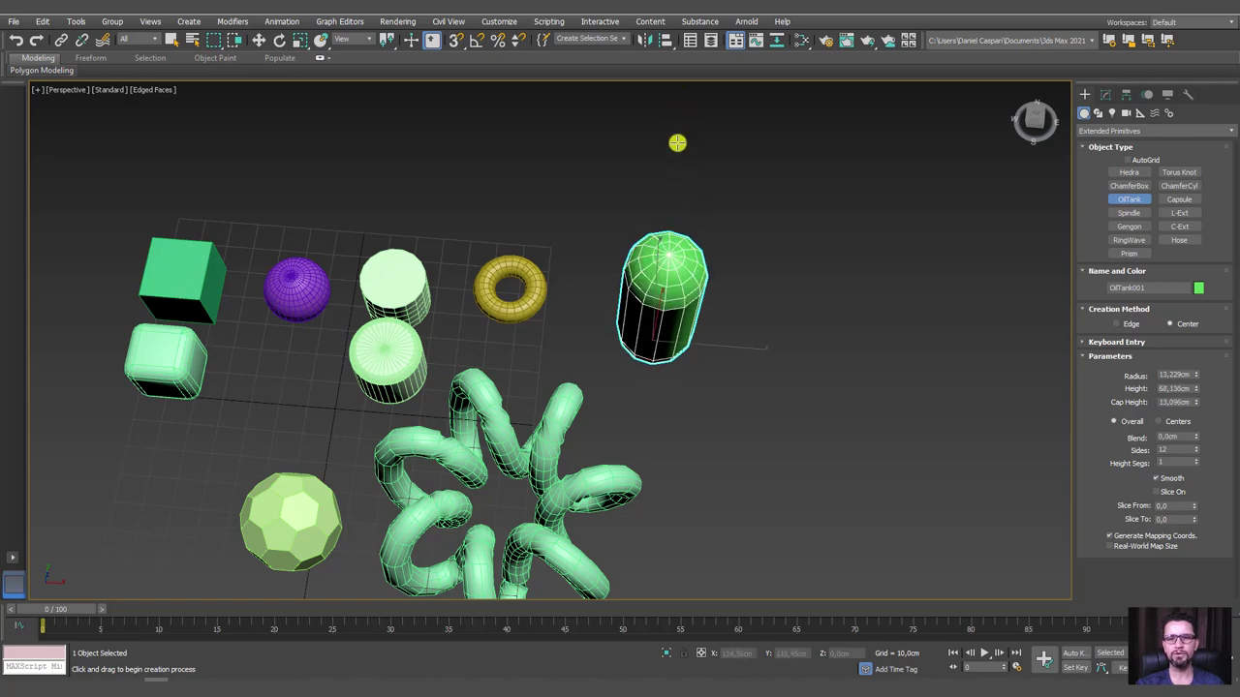
pyautogui.moveTo(678, 138)
pyautogui.keyDown('alt'); pyautogui.mouseDown(button='middle')
pyautogui.moveTo(703, 221)
pyautogui.moveTo(659, 142)
pyautogui.moveTo(731, 171)
pyautogui.moveTo(739, 200)
pyautogui.moveTo(589, 210)
pyautogui.mouseUp(button='middle'); pyautogui.keyUp('alt')
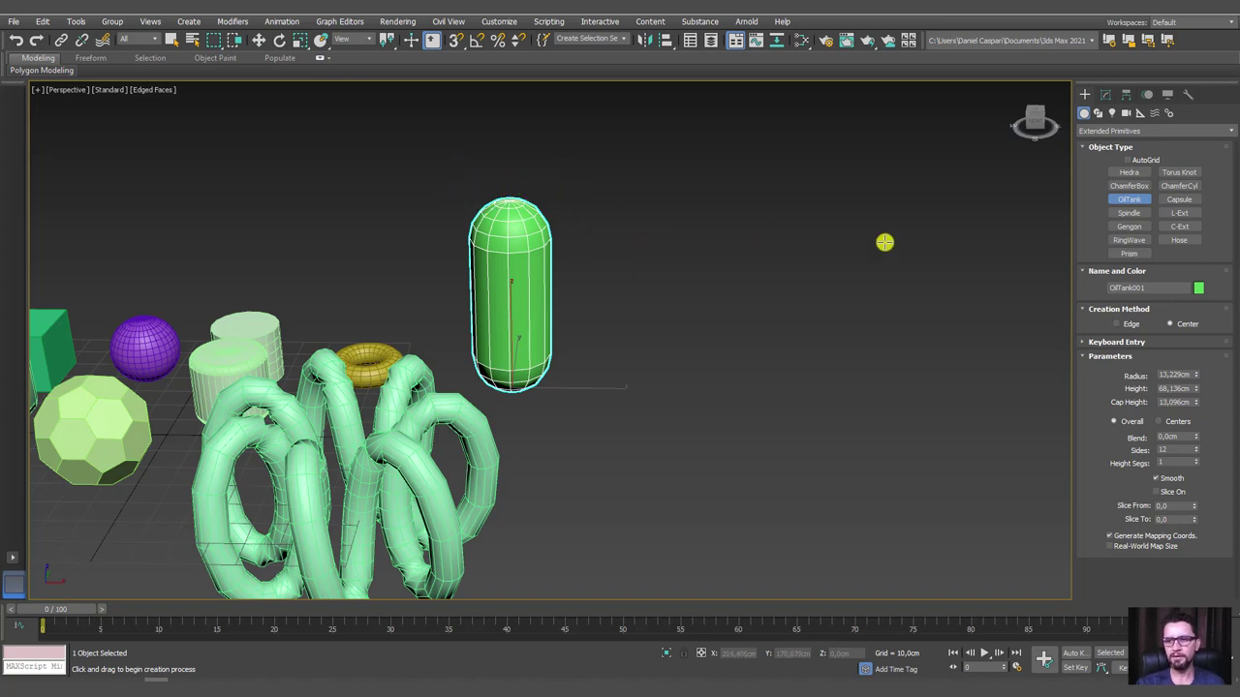
# - Draw a Capsule about 65 cm tall beside the oil tank
pyautogui.click(1179, 199)
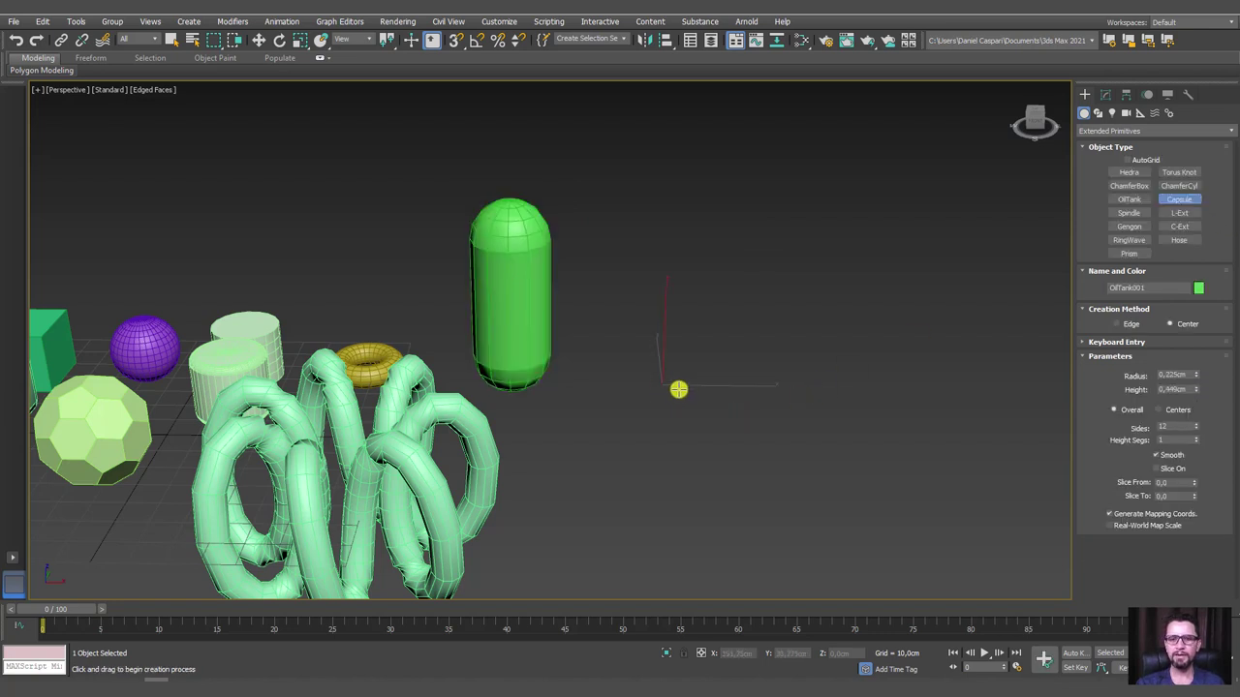
pyautogui.moveTo(678, 388); pyautogui.dragTo(689, 395)
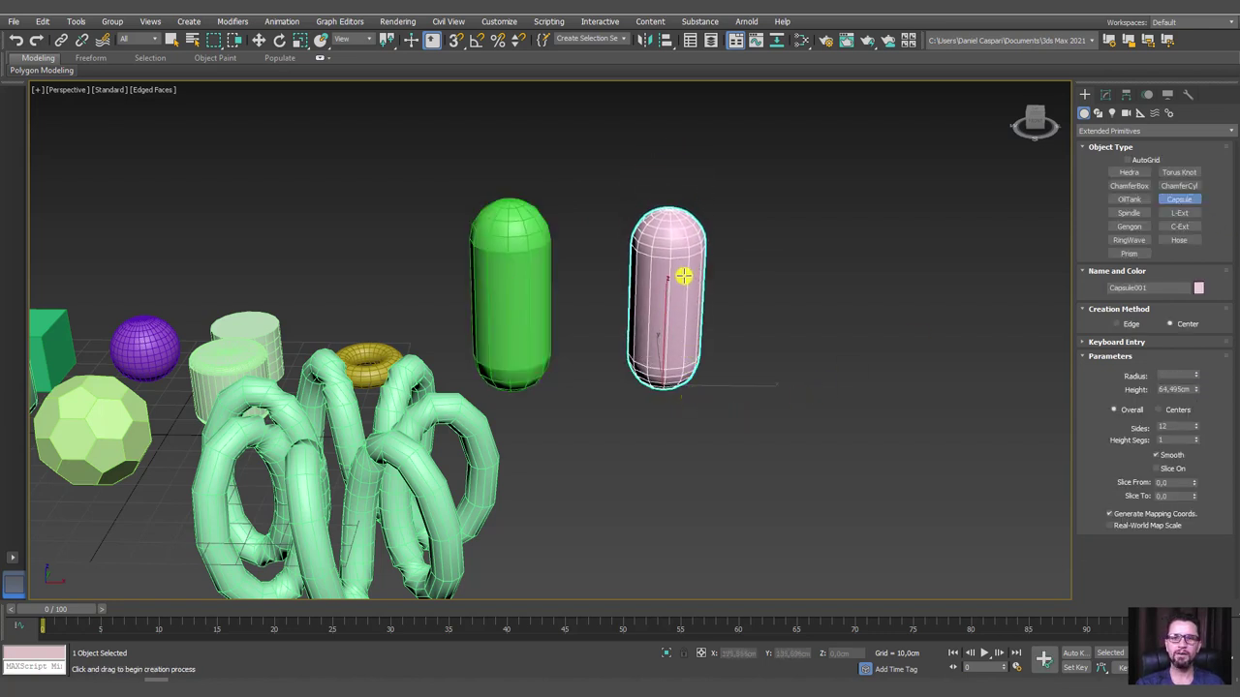
pyautogui.click(683, 277)
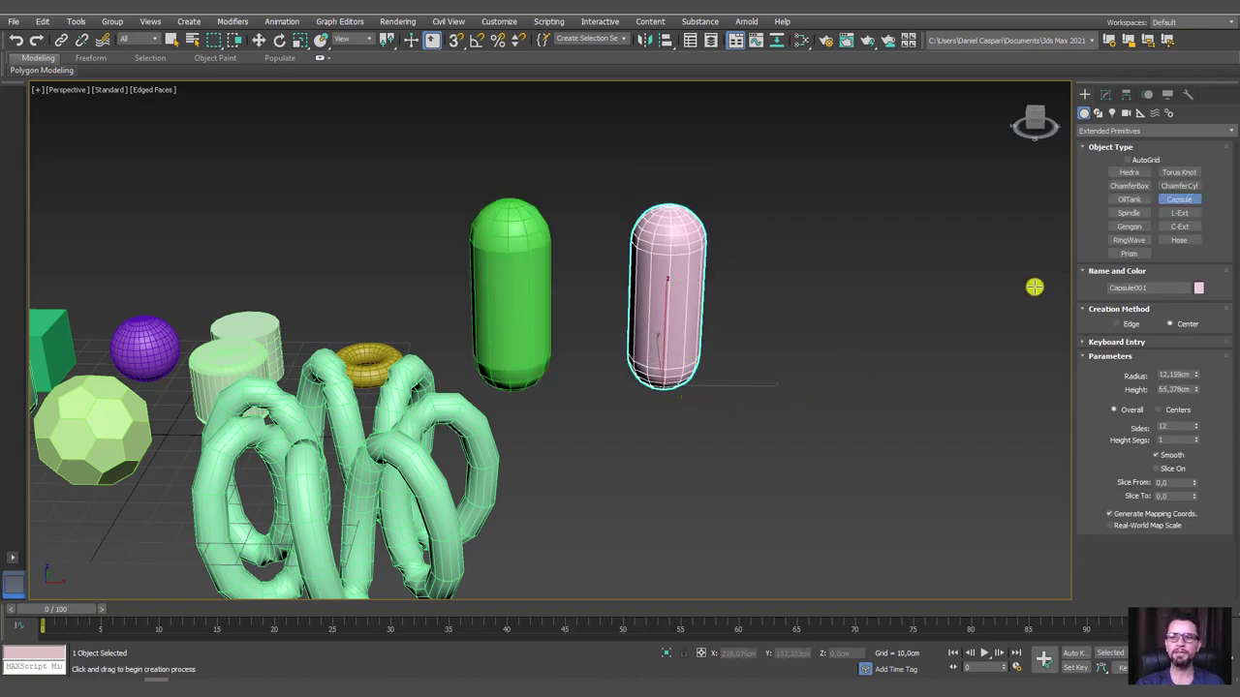
# - Drag out a spindle right of the capsule, about 20.244 cm radius and 76.1 cm tall
pyautogui.click(1122, 213)
pyautogui.keyDown('alt'); pyautogui.moveTo(736, 281); pyautogui.dragTo(668, 351, button='middle'); pyautogui.keyUp('alt')
pyautogui.moveTo(667, 355); pyautogui.dragTo(718, 383)
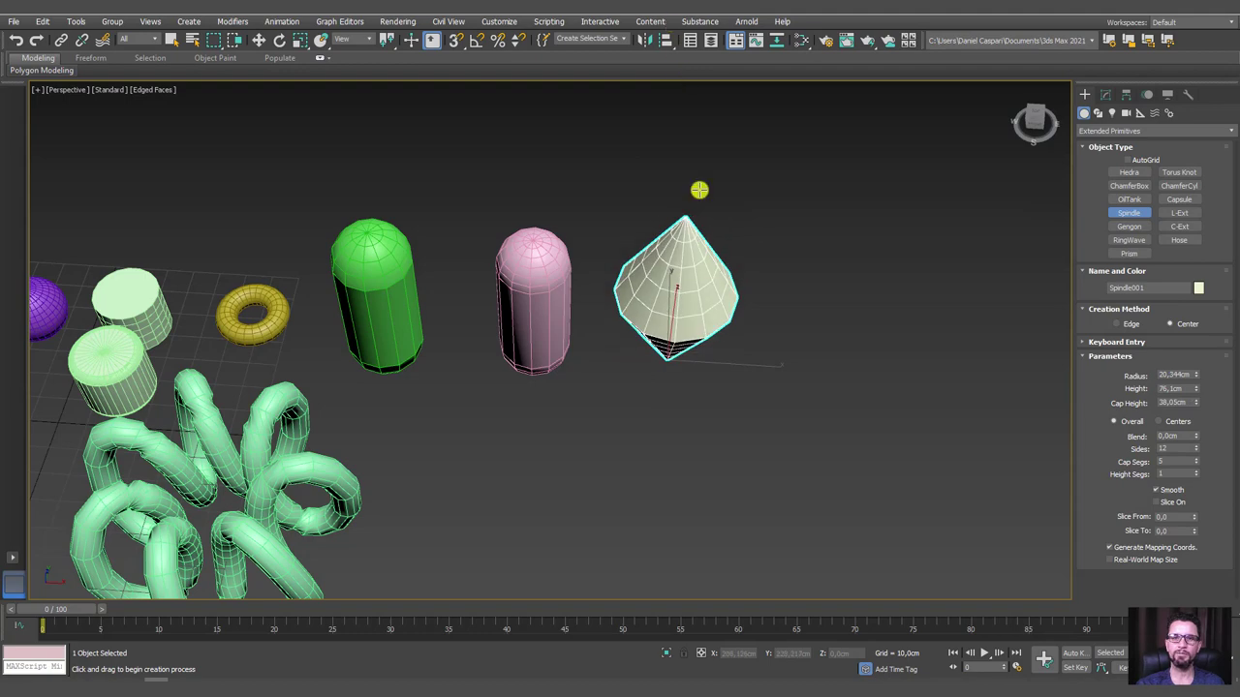
pyautogui.moveTo(699, 190)
pyautogui.keyDown('alt'); pyautogui.mouseDown(button='middle')
pyautogui.moveTo(686, 235)
pyautogui.moveTo(881, 412)
pyautogui.moveTo(1063, 438)
pyautogui.mouseUp(button='middle'); pyautogui.keyUp('alt')
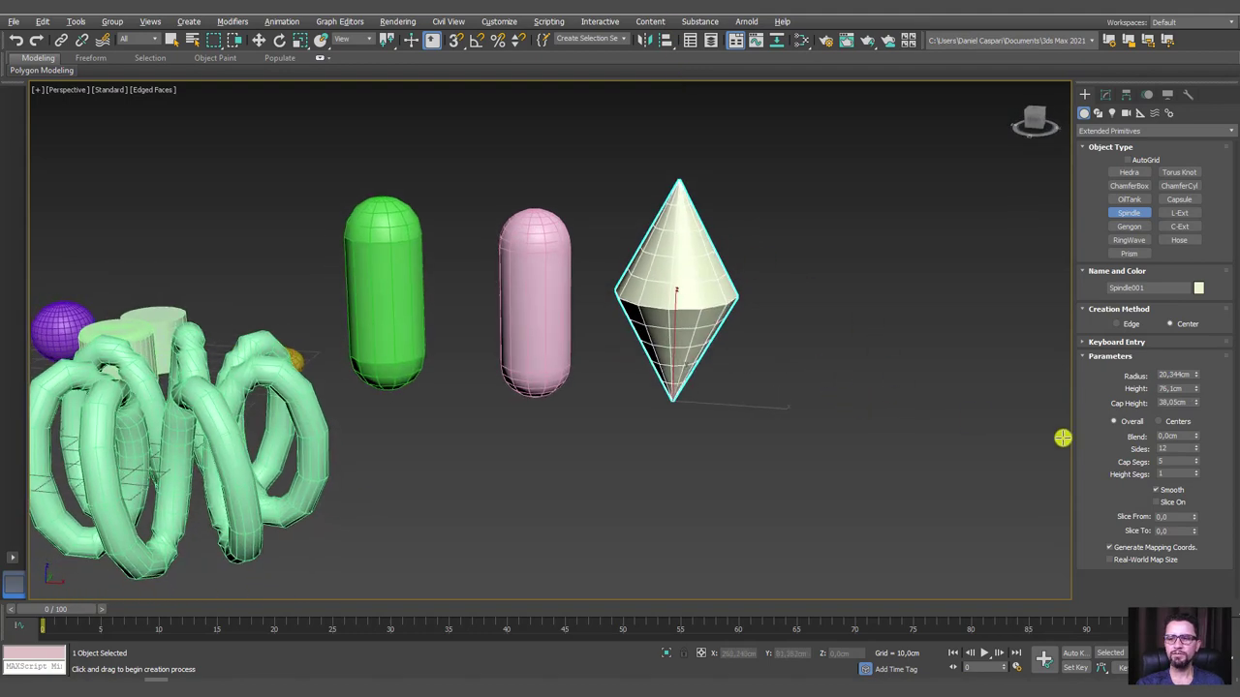
# - Give the spindle 1 cap segment and 4 sides, measured from Centers to stretch it tall
pyautogui.click(1197, 465)
pyautogui.click(1195, 465)
pyautogui.click(1195, 465)
pyautogui.click(1195, 465)
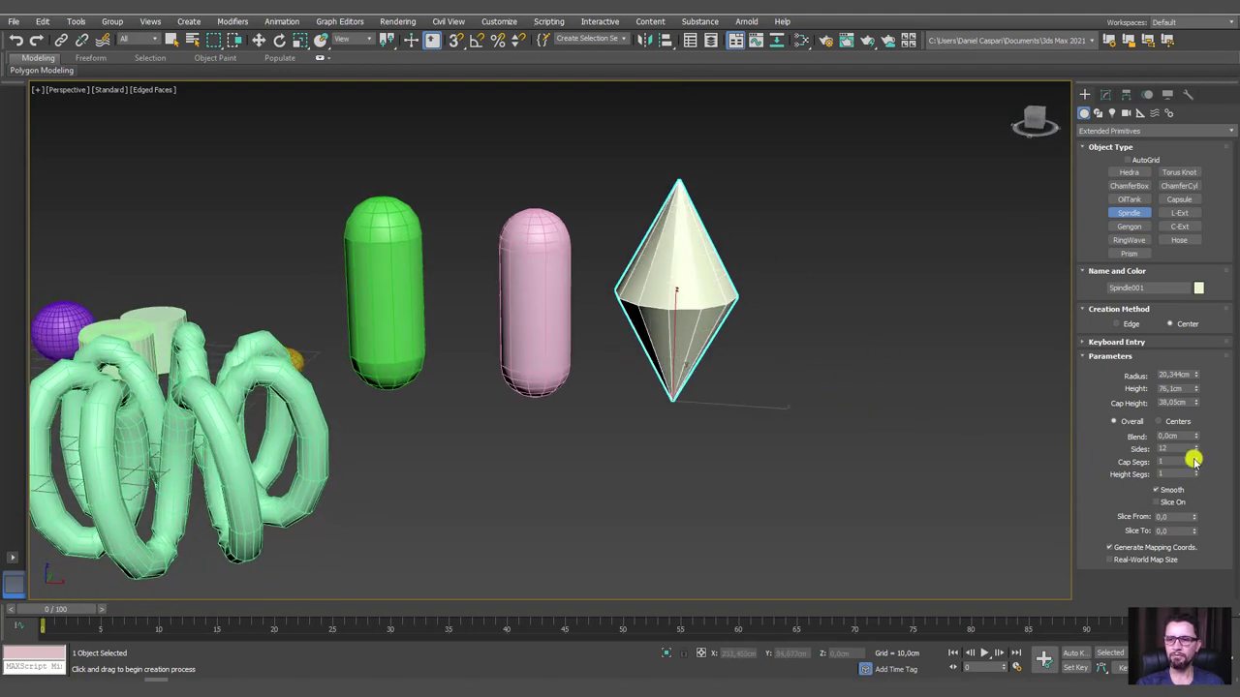
pyautogui.moveTo(1197, 451); pyautogui.dragTo(1196, 446)
pyautogui.click(1197, 446)
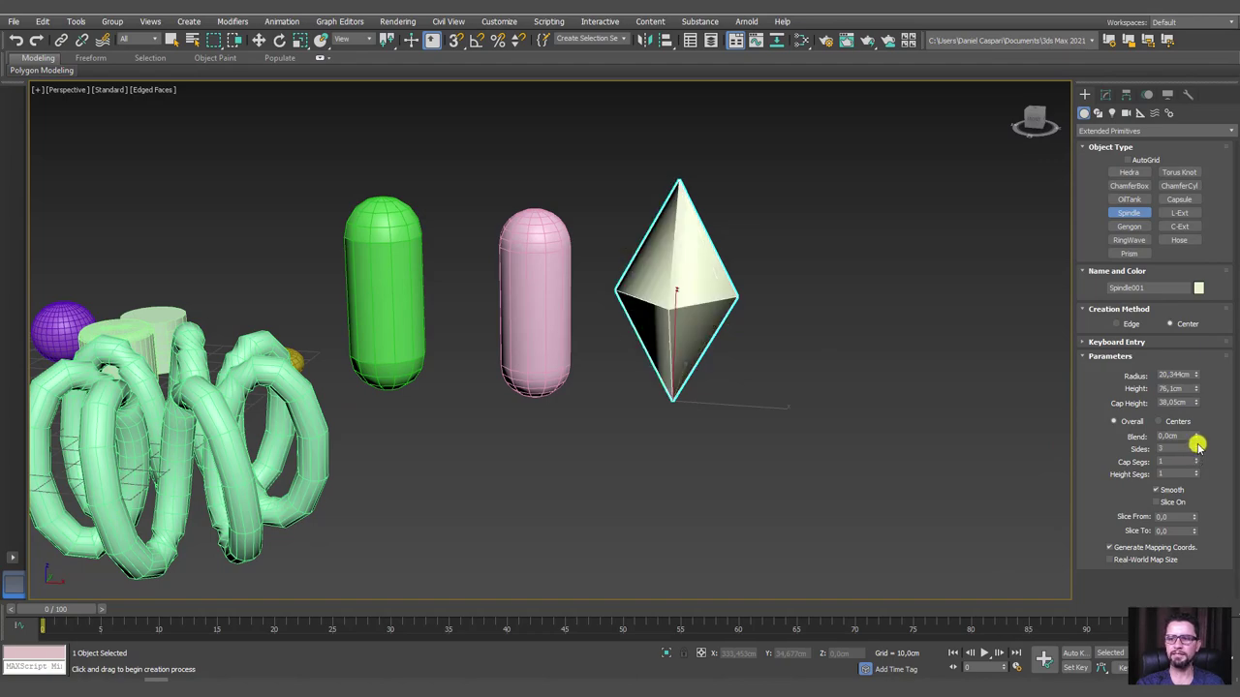
pyautogui.moveTo(782, 317)
pyautogui.keyDown('alt'); pyautogui.mouseDown(button='middle')
pyautogui.moveTo(734, 354)
pyautogui.moveTo(905, 454)
pyautogui.moveTo(896, 442)
pyautogui.moveTo(932, 429)
pyautogui.moveTo(827, 368)
pyautogui.moveTo(1057, 268)
pyautogui.mouseUp(button='middle'); pyautogui.keyUp('alt')
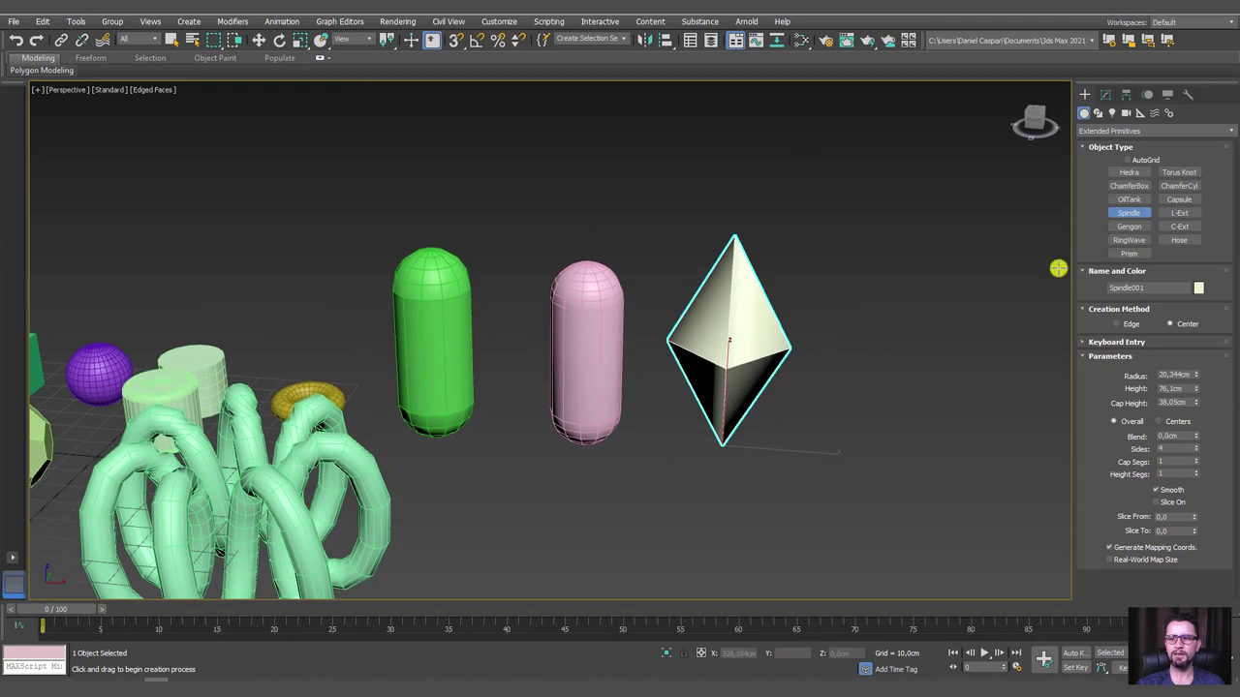
pyautogui.click(1162, 422)
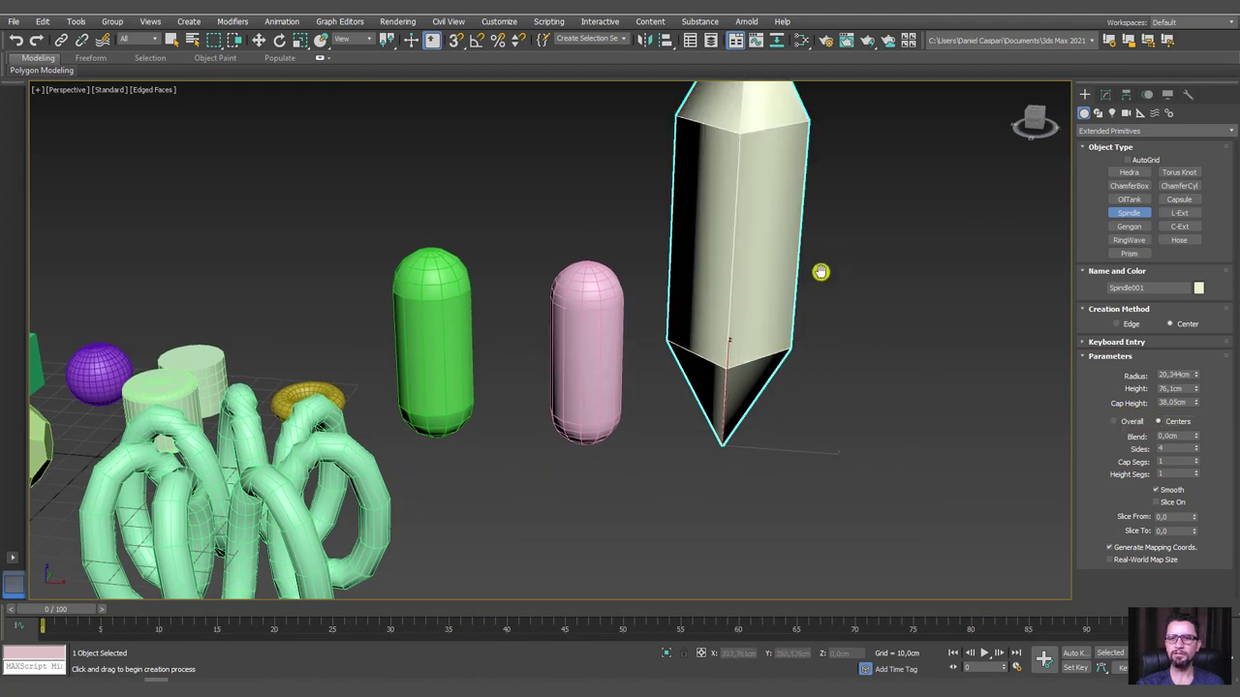
pyautogui.moveTo(820, 271); pyautogui.dragTo(738, 359, button='middle')
pyautogui.moveTo(875, 302); pyautogui.dragTo(783, 298, button='middle')
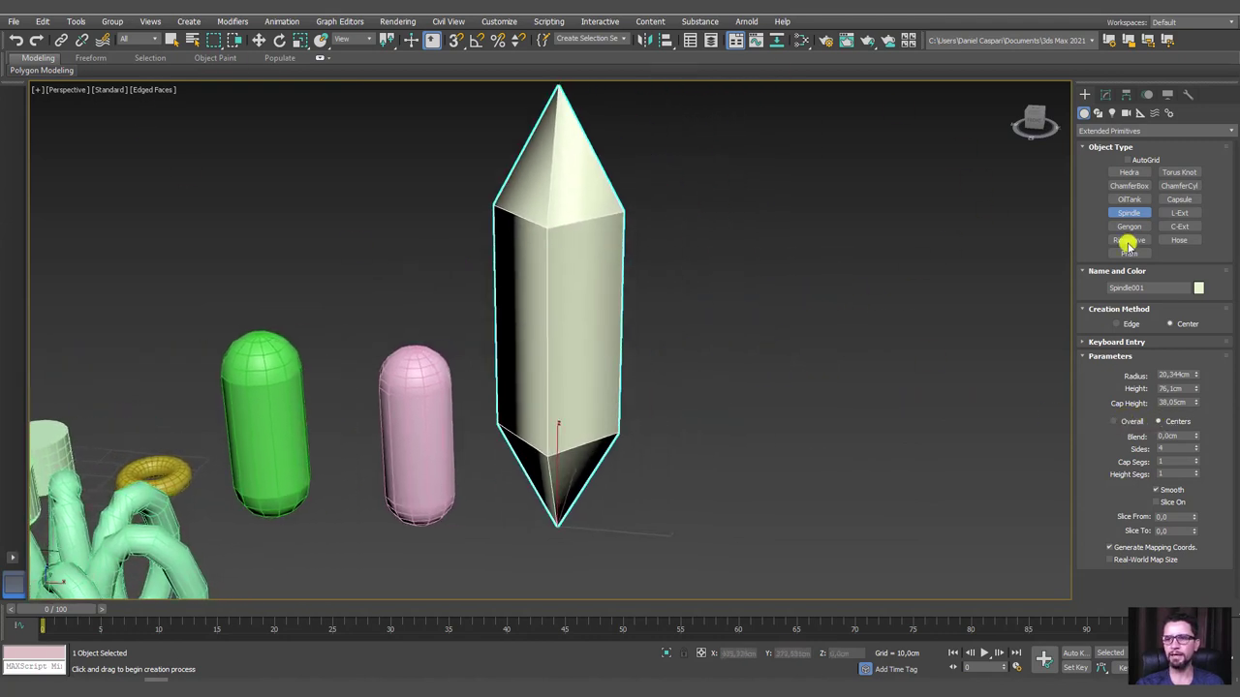
# - Draw an L-Ext wall right of the spindle, setting its footprint, height and thickness
pyautogui.click(1179, 214)
pyautogui.scroll(-5, 800, 310)
pyautogui.scroll(-4, 697, 262)
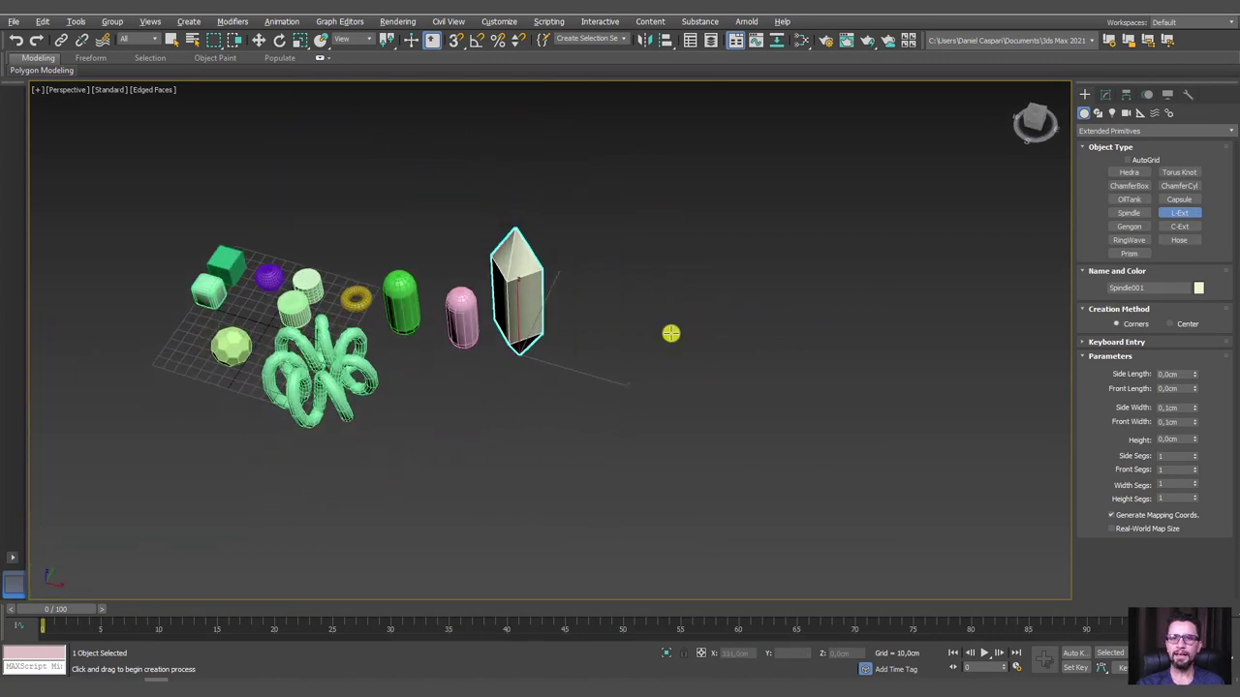
pyautogui.moveTo(623, 345)
pyautogui.mouseDown()
pyautogui.moveTo(659, 379)
pyautogui.moveTo(695, 520)
pyautogui.mouseUp()
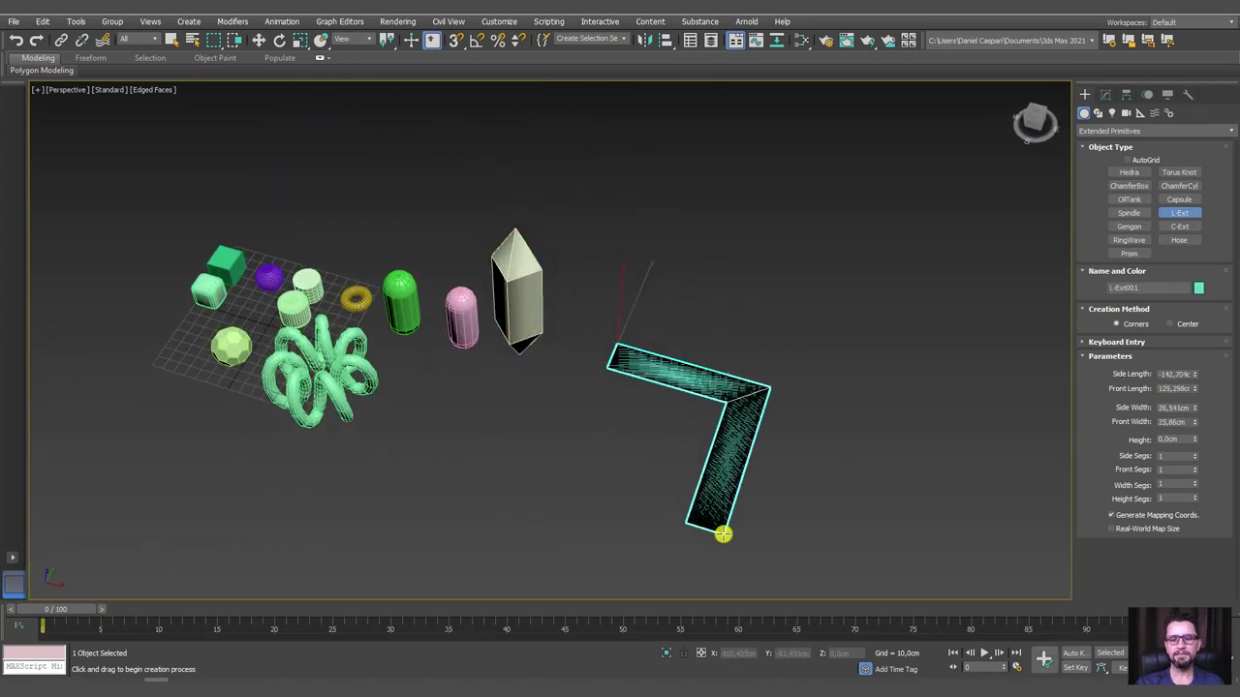
pyautogui.click(770, 358)
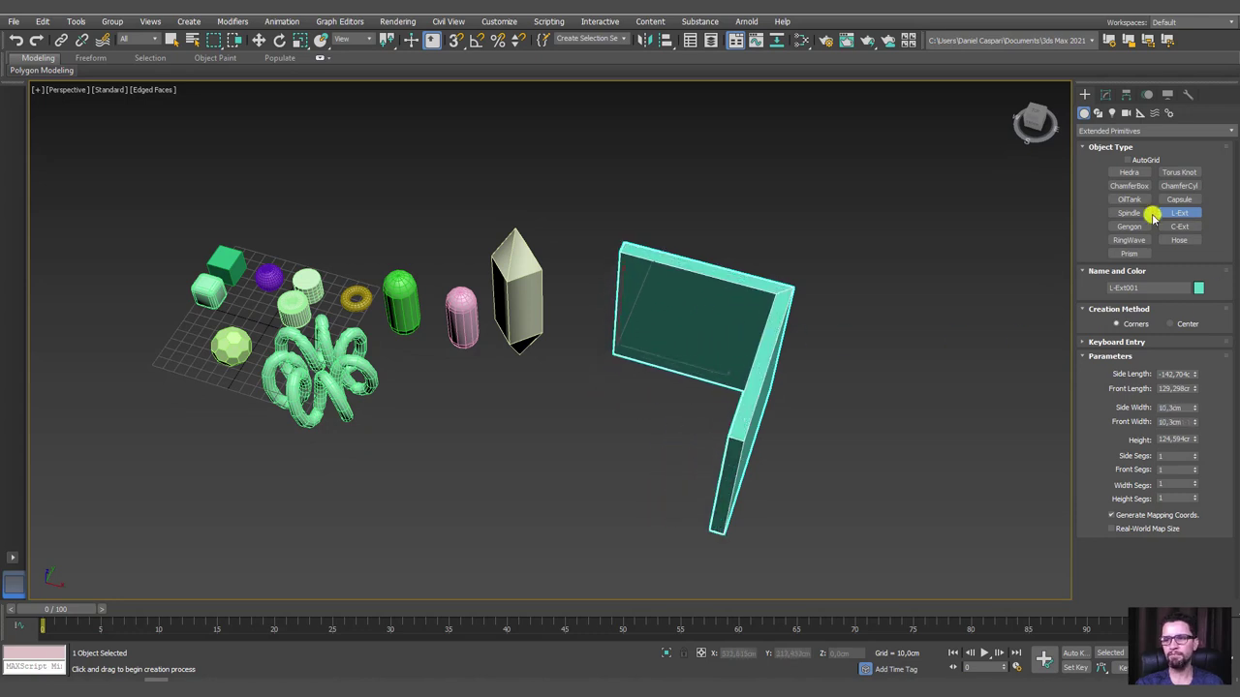
# - Draw a C-Ext wall right of the L wall, 114.501 cm high and 4.628 cm thick
pyautogui.click(1179, 226)
pyautogui.moveTo(920, 276); pyautogui.dragTo(650, 279, button='middle')
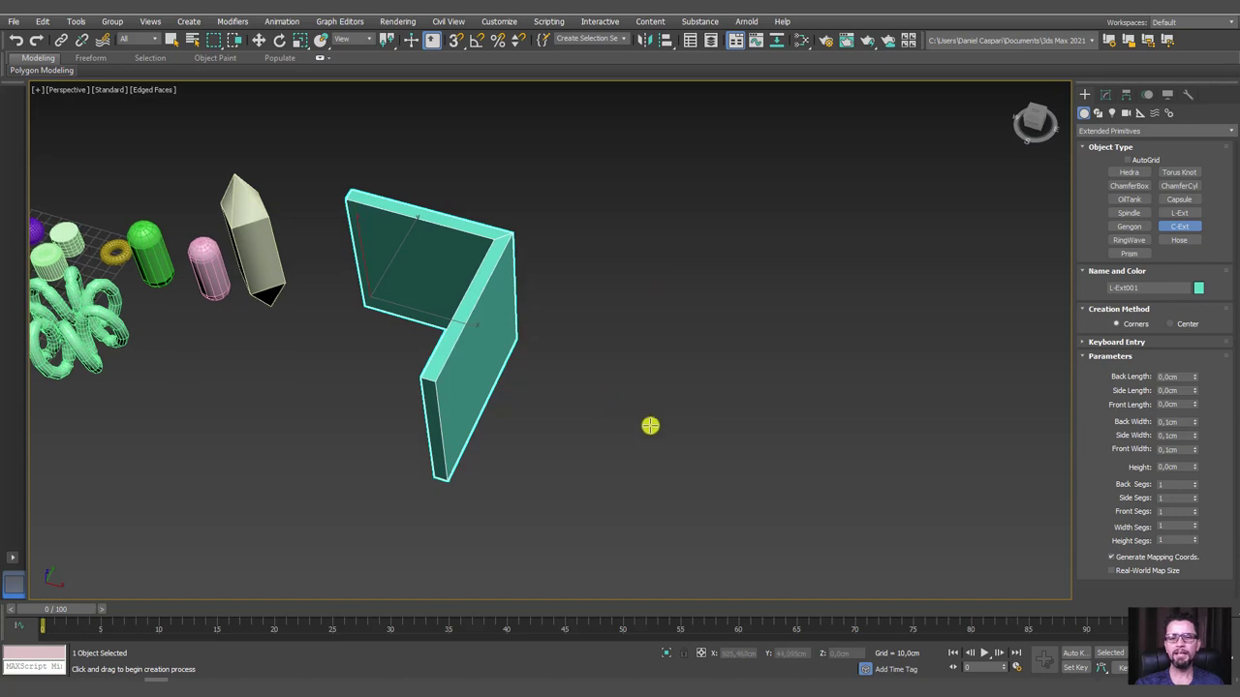
pyautogui.moveTo(639, 420); pyautogui.dragTo(731, 570)
pyautogui.click(731, 568)
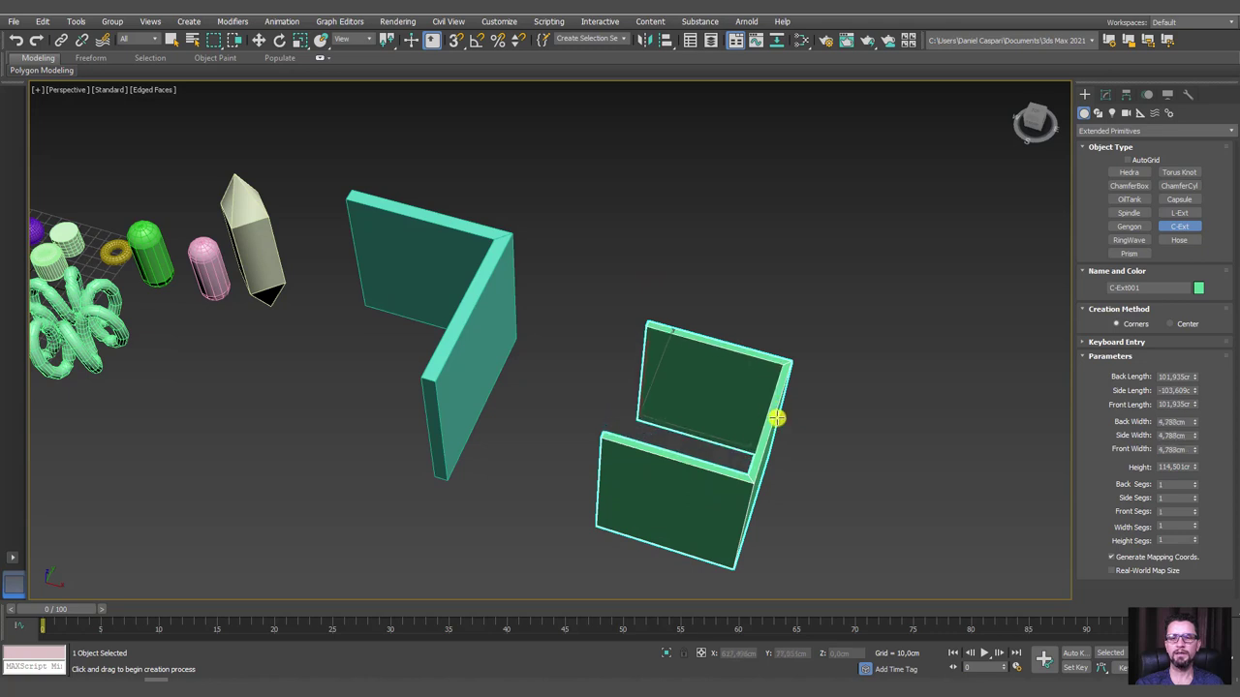
pyautogui.click(786, 411)
pyautogui.scroll(-3, 813, 307)
pyautogui.scroll(-2, 736, 232)
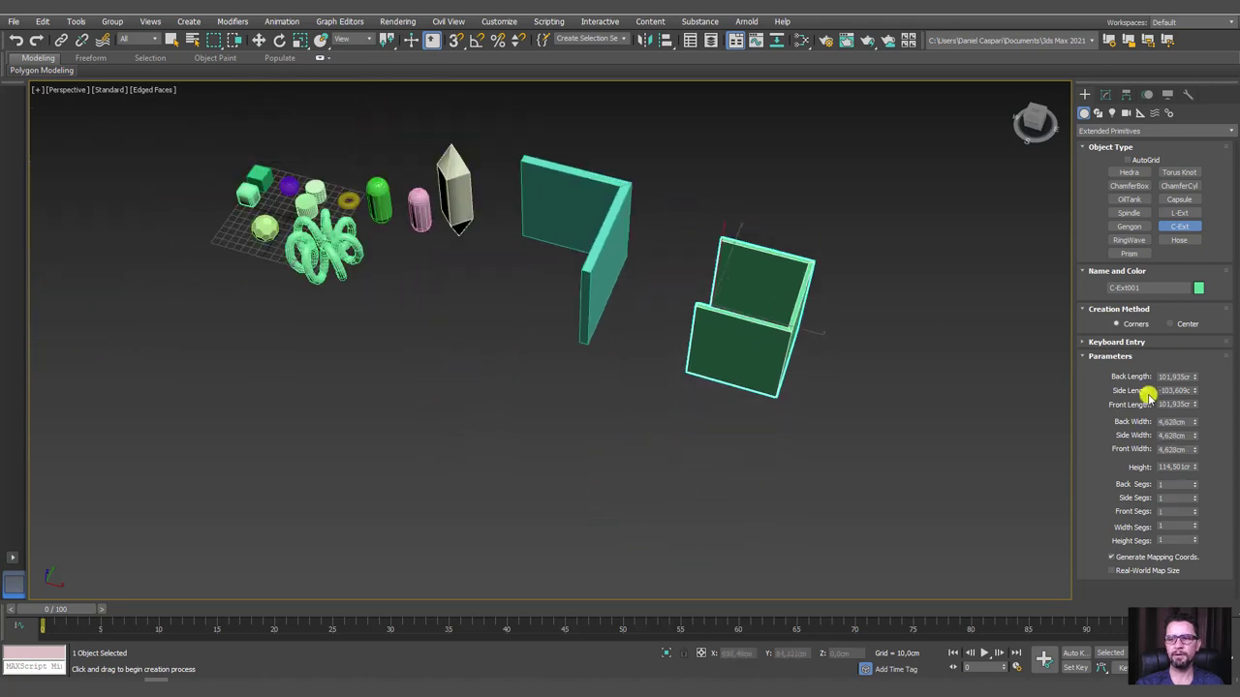
# - Add a ring wave and a tall octagonal hose in front of the walls
pyautogui.click(1128, 240)
pyautogui.moveTo(391, 380); pyautogui.dragTo(448, 432)
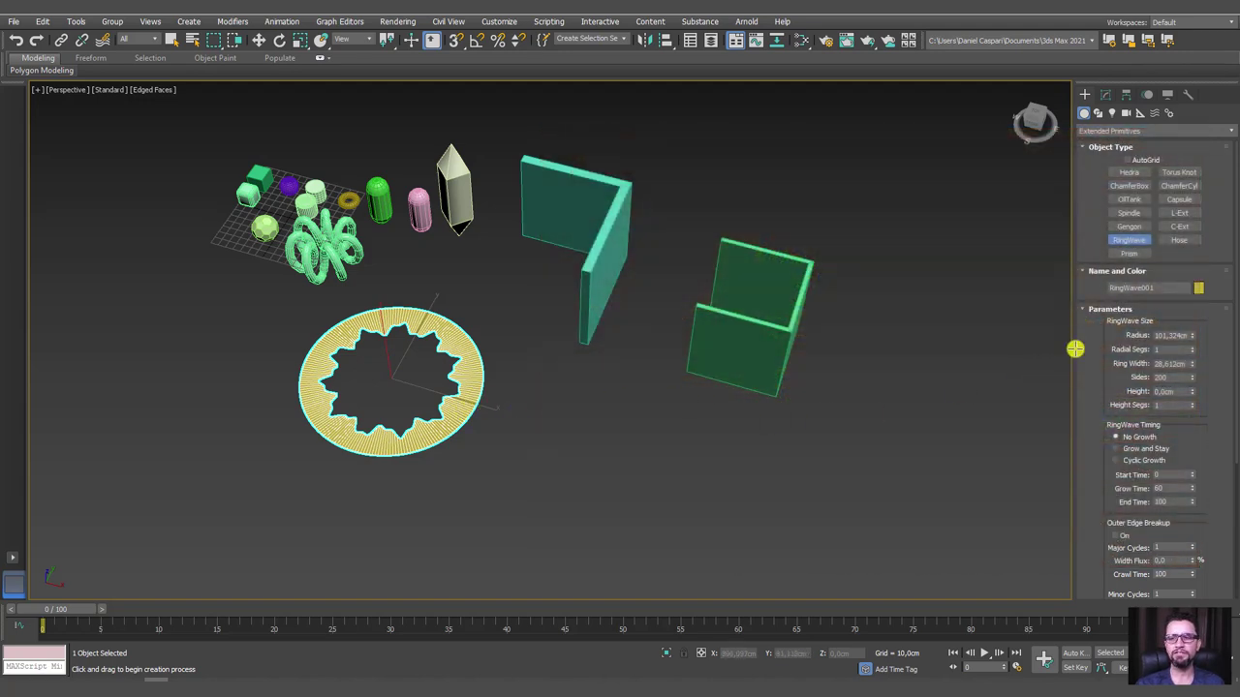
pyautogui.click(1179, 239)
pyautogui.moveTo(620, 436); pyautogui.dragTo(678, 474)
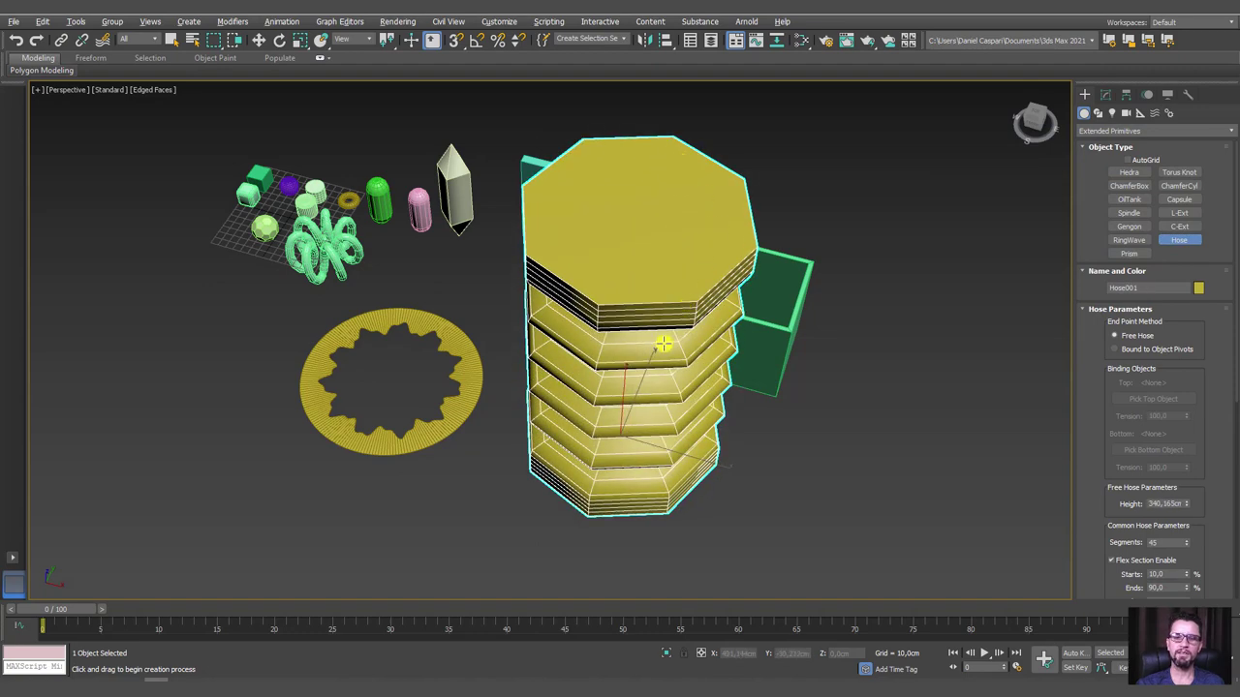
pyautogui.moveTo(663, 343)
pyautogui.keyDown('alt'); pyautogui.mouseDown(button='middle')
pyautogui.moveTo(727, 277)
pyautogui.moveTo(548, 327)
pyautogui.mouseUp(button='middle'); pyautogui.keyUp('alt')
pyautogui.scroll(-3, 717, 282)
pyautogui.scroll(-1, 687, 280)
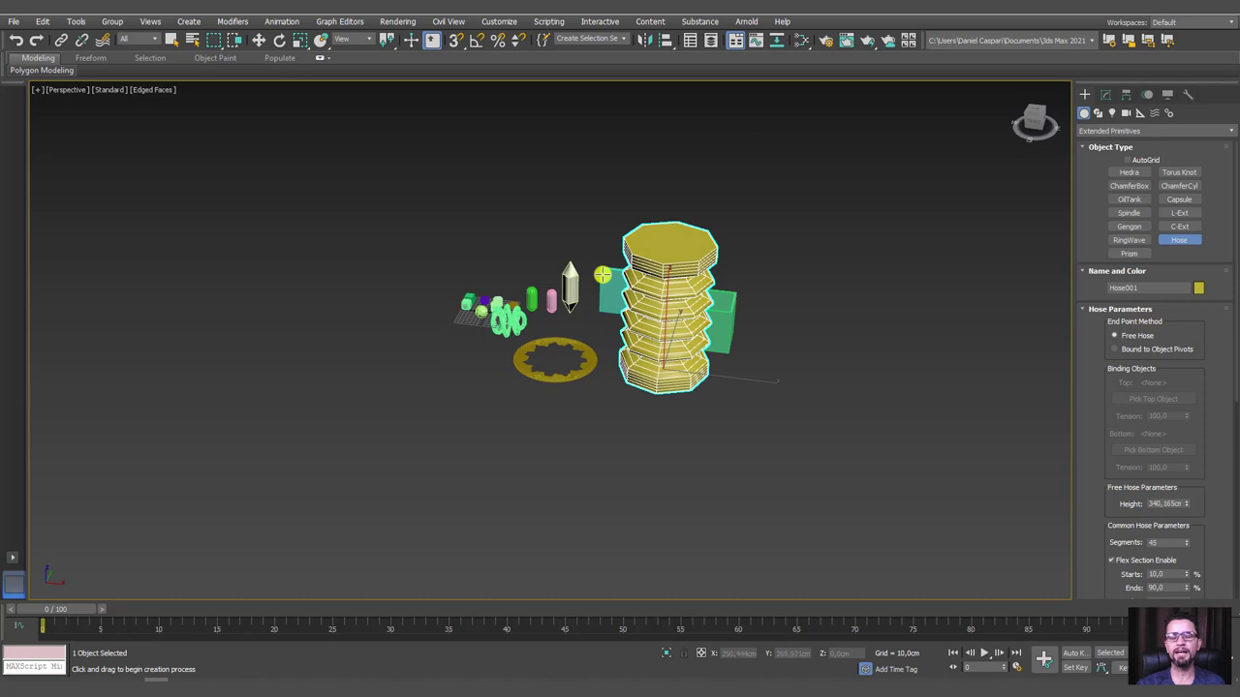
# - Create a triangular prism near the grid, extruded to 324.071 cm tall
pyautogui.click(1128, 252)
pyautogui.keyDown('alt'); pyautogui.moveTo(581, 416); pyautogui.dragTo(477, 412, button='middle'); pyautogui.keyUp('alt')
pyautogui.moveTo(406, 386)
pyautogui.mouseDown()
pyautogui.moveTo(434, 402)
pyautogui.moveTo(445, 393)
pyautogui.mouseUp()
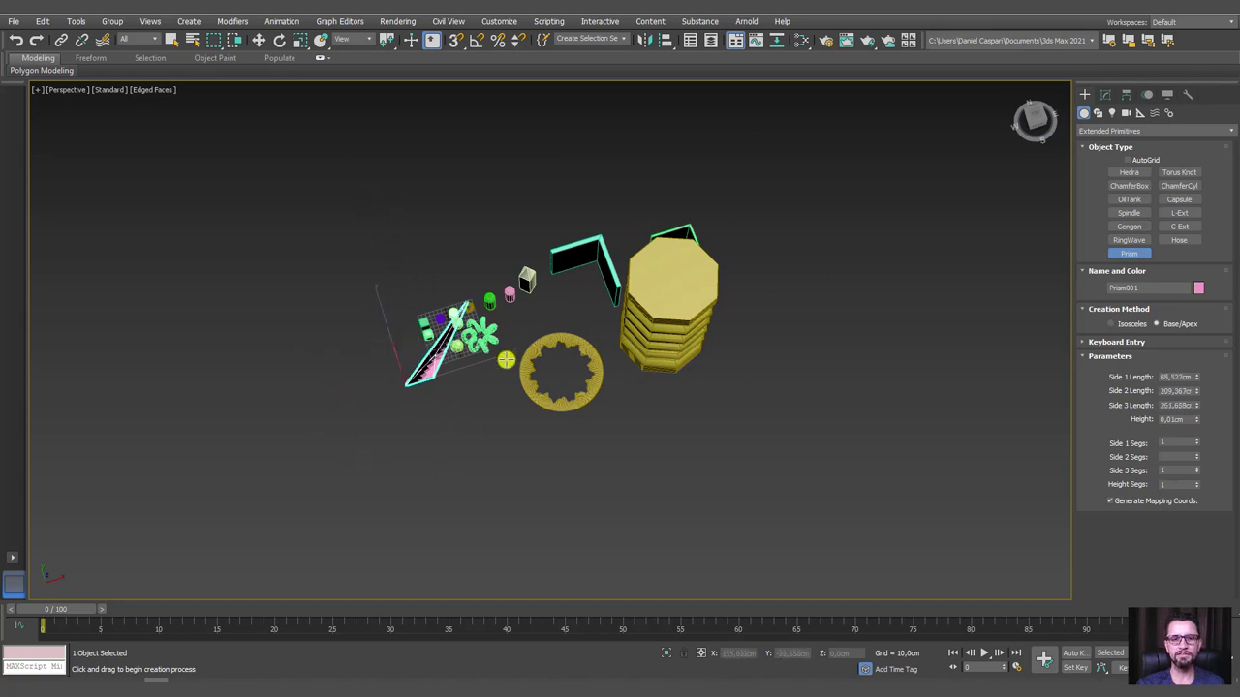
pyautogui.click(436, 418)
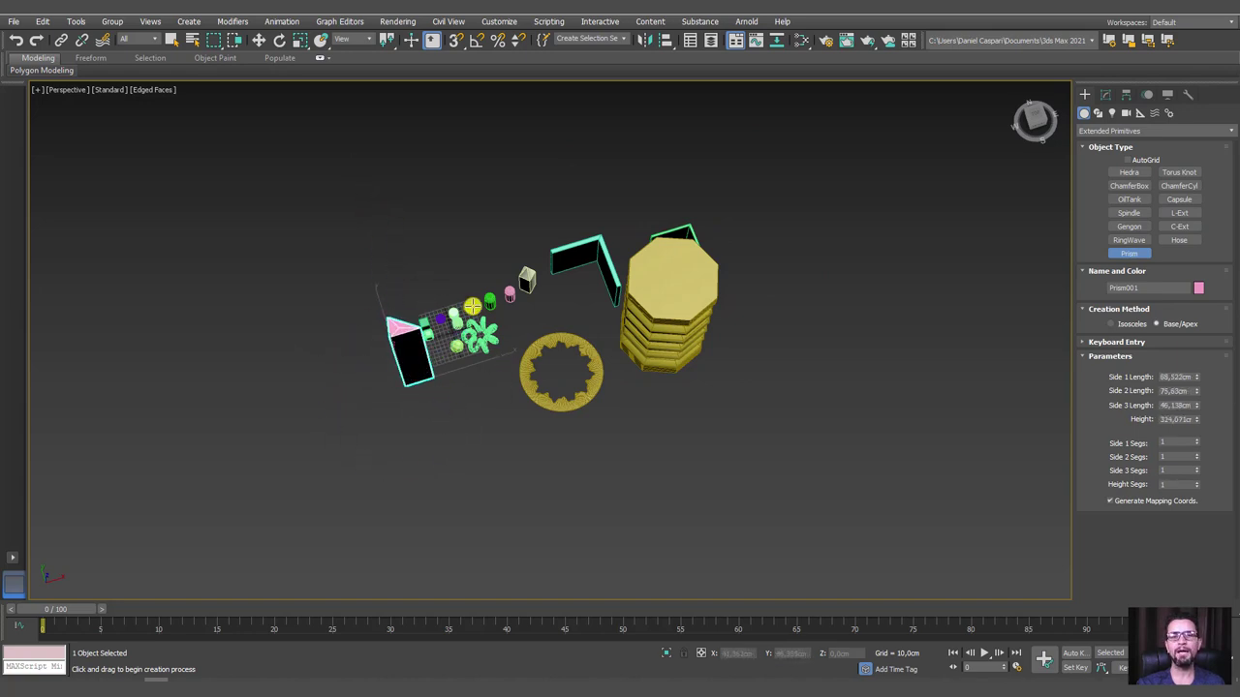
pyautogui.moveTo(472, 306)
pyautogui.keyDown('alt'); pyautogui.mouseDown(button='middle')
pyautogui.moveTo(471, 210)
pyautogui.moveTo(567, 229)
pyautogui.moveTo(998, 239)
pyautogui.mouseUp(button='middle'); pyautogui.keyUp('alt')
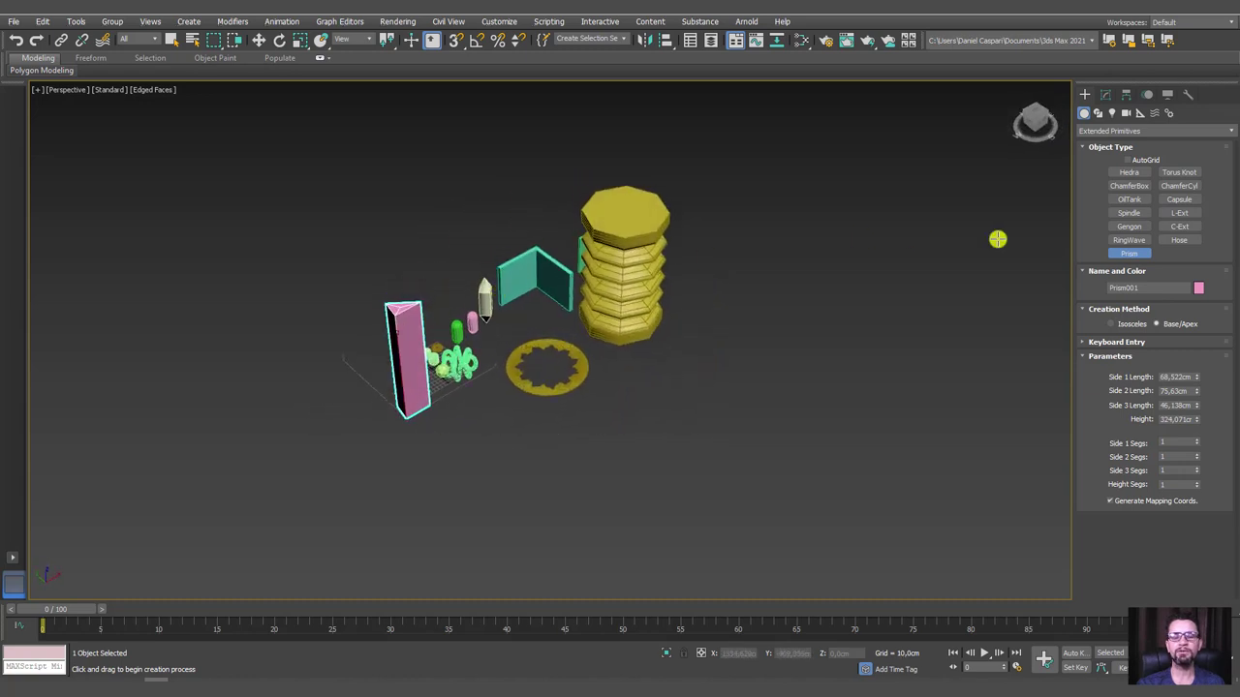
pyautogui.click(1106, 130)
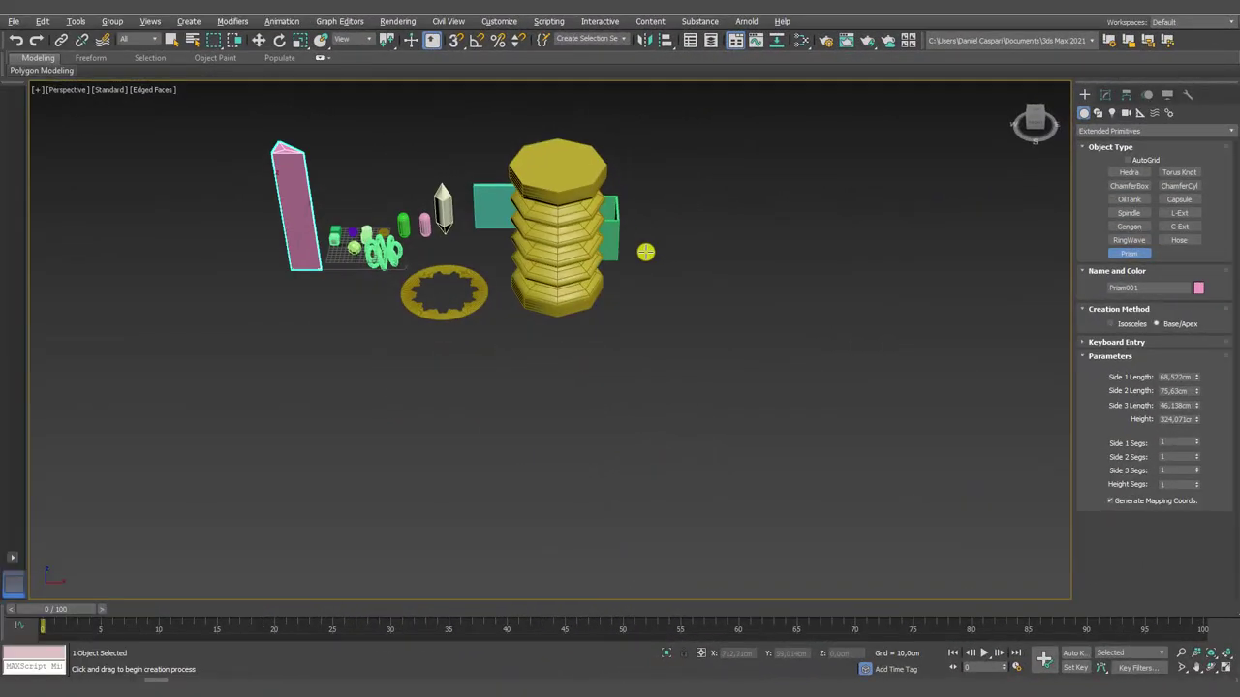
# - Leave prism creation with W and select Hose001 to edit it
pyautogui.press('w')
pyautogui.click(602, 281)
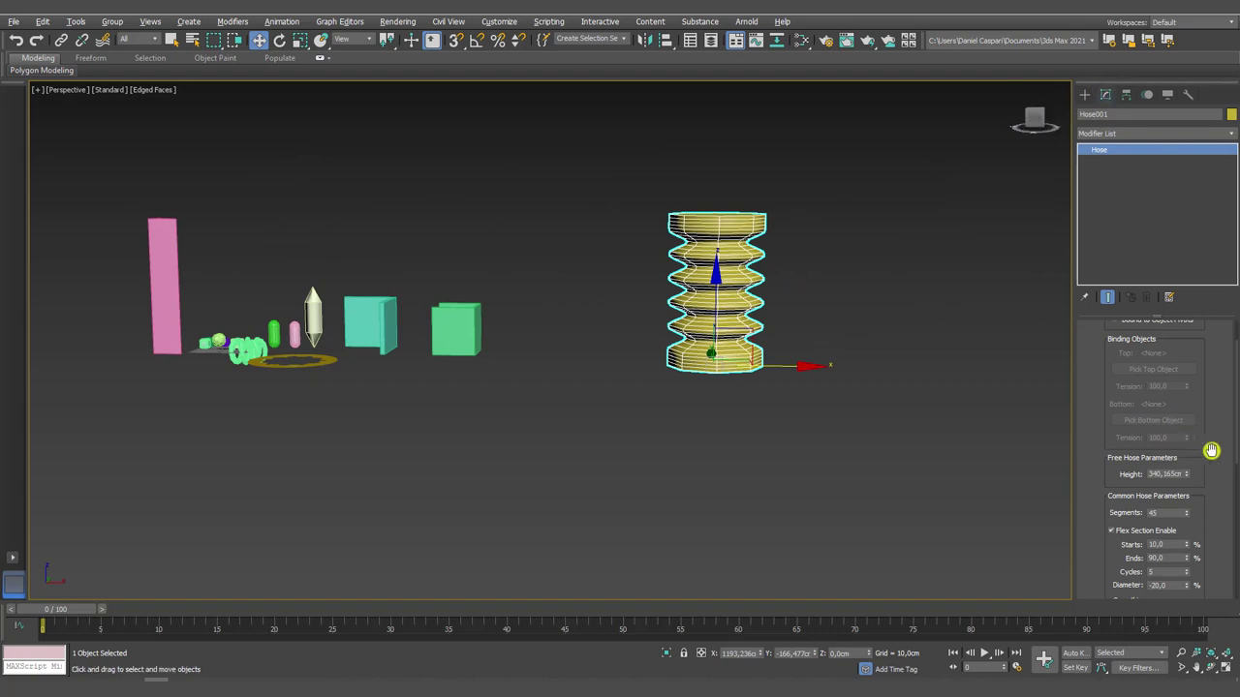
# - Set the hose to 55 segments, flex end 89%, 2 cycles and -10% diameter
pyautogui.moveTo(1201, 353); pyautogui.dragTo(1205, 251)
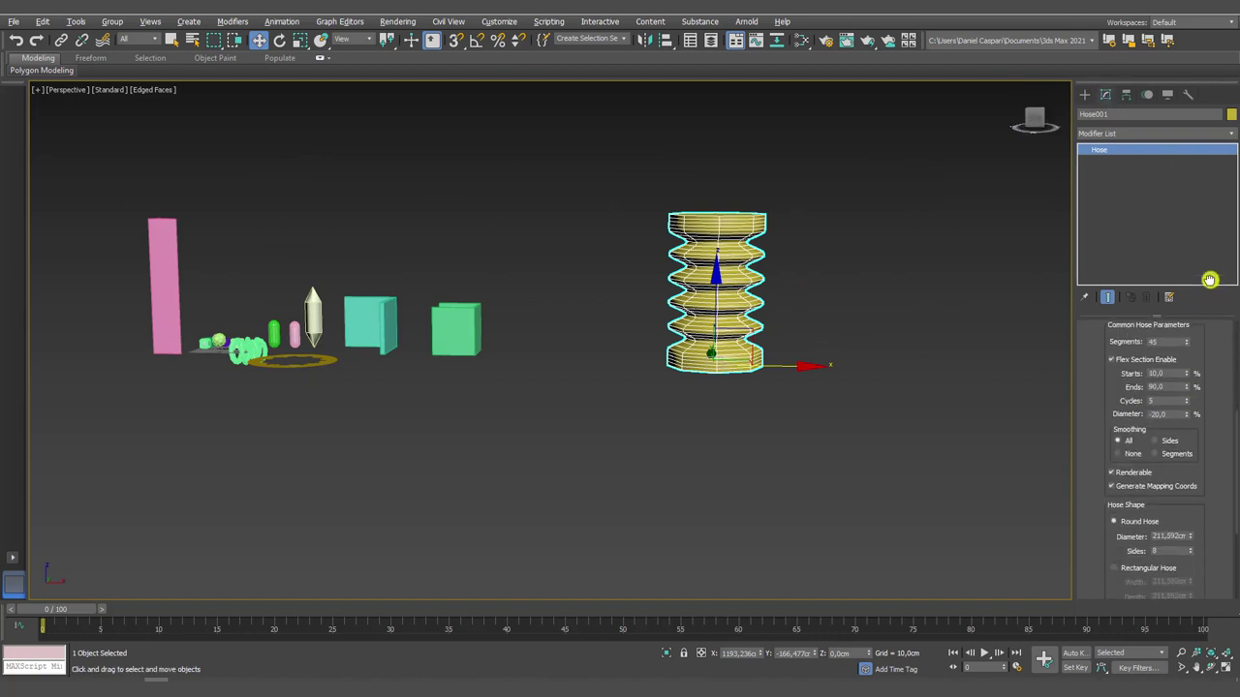
pyautogui.scroll(2, 1184, 429)
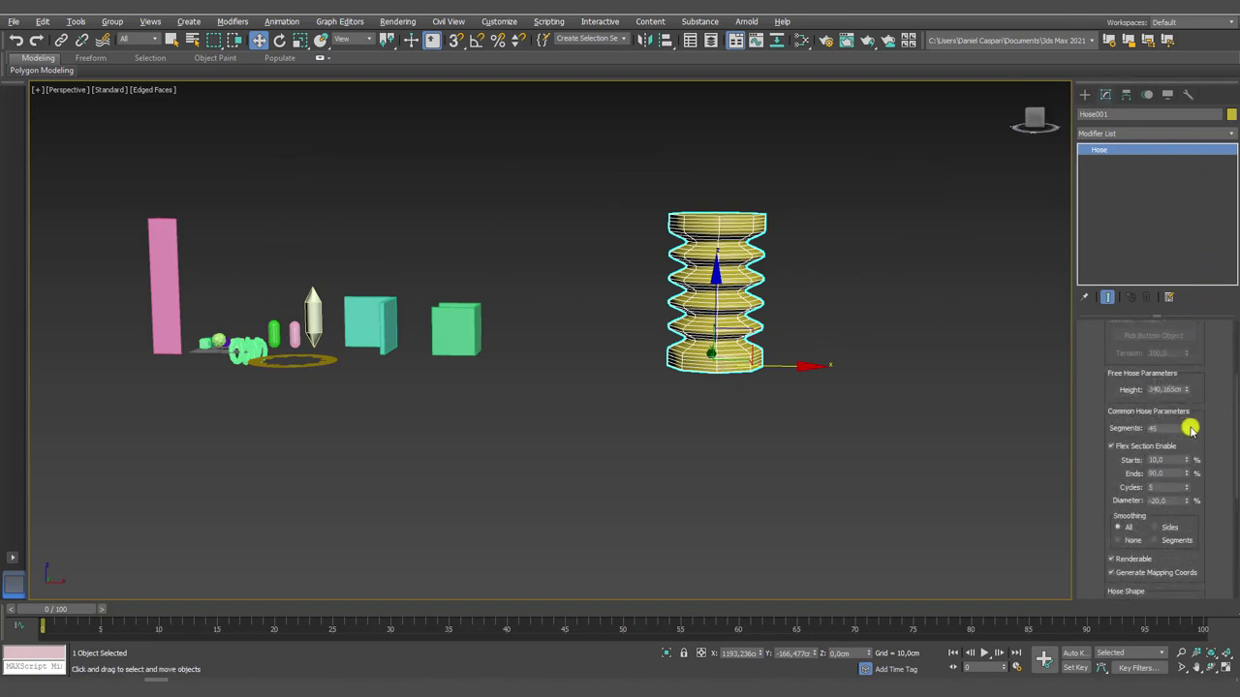
pyautogui.moveTo(1184, 429); pyautogui.dragTo(1184, 410)
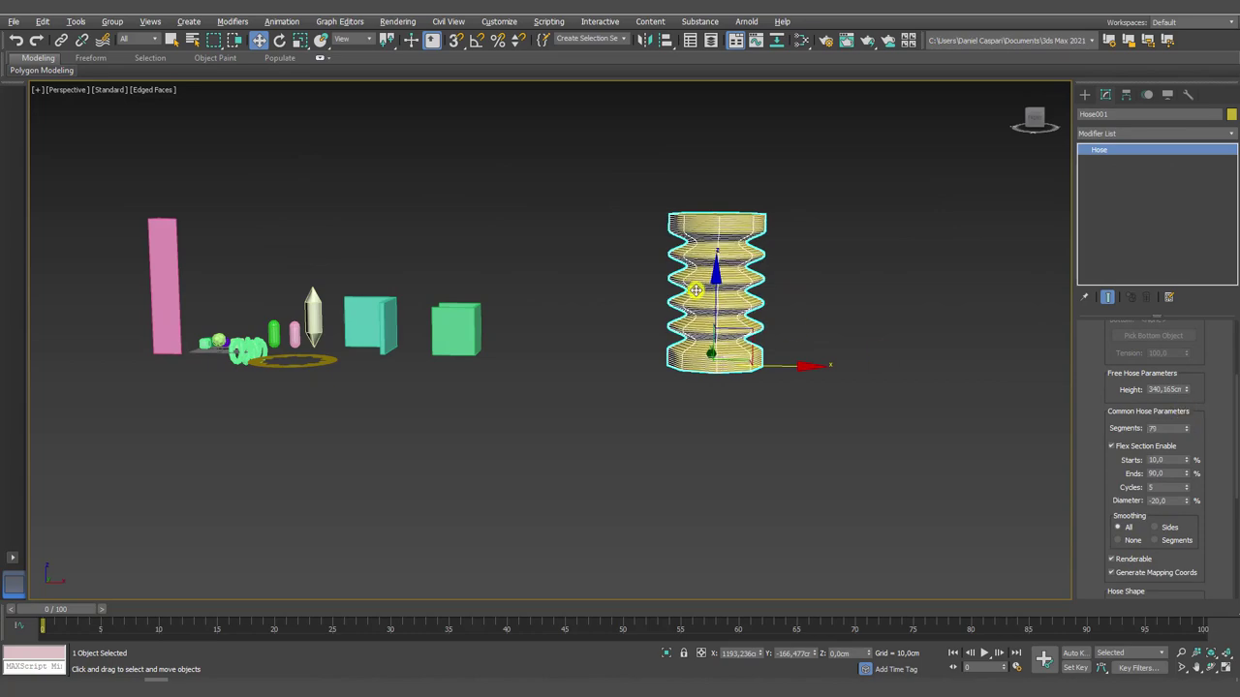
pyautogui.scroll(5, 851, 319)
pyautogui.keyDown('alt'); pyautogui.moveTo(893, 356); pyautogui.dragTo(1177, 437, button='middle'); pyautogui.keyUp('alt')
pyautogui.moveTo(1183, 429)
pyautogui.mouseDown()
pyautogui.moveTo(1191, 444)
pyautogui.moveTo(1191, 345)
pyautogui.moveTo(1180, 334)
pyautogui.moveTo(1180, 362)
pyautogui.moveTo(1173, 324)
pyautogui.moveTo(1183, 367)
pyautogui.moveTo(1181, 342)
pyautogui.moveTo(1170, 401)
pyautogui.moveTo(1170, 387)
pyautogui.mouseUp()
pyautogui.scroll(-1, 1197, 403)
pyautogui.keyDown('alt'); pyautogui.moveTo(951, 365); pyautogui.dragTo(676, 178, button='middle'); pyautogui.keyUp('alt')
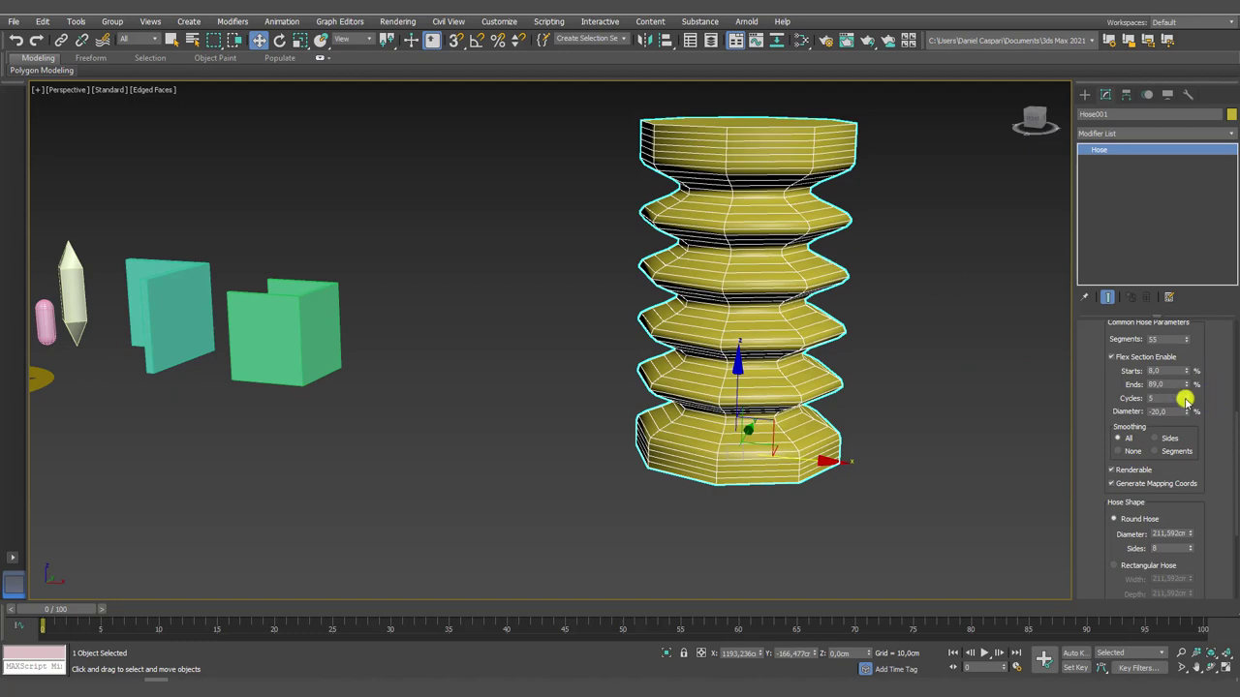
pyautogui.moveTo(1186, 399); pyautogui.dragTo(1191, 409)
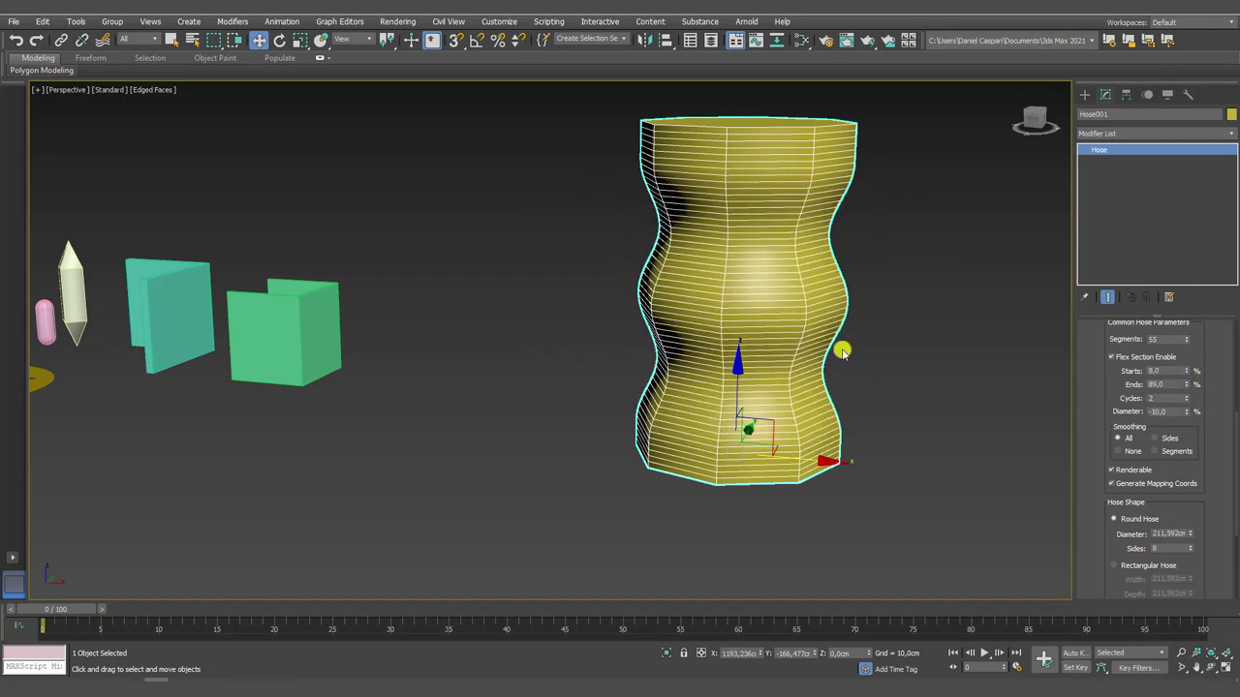
pyautogui.moveTo(1212, 457); pyautogui.dragTo(1187, 363)
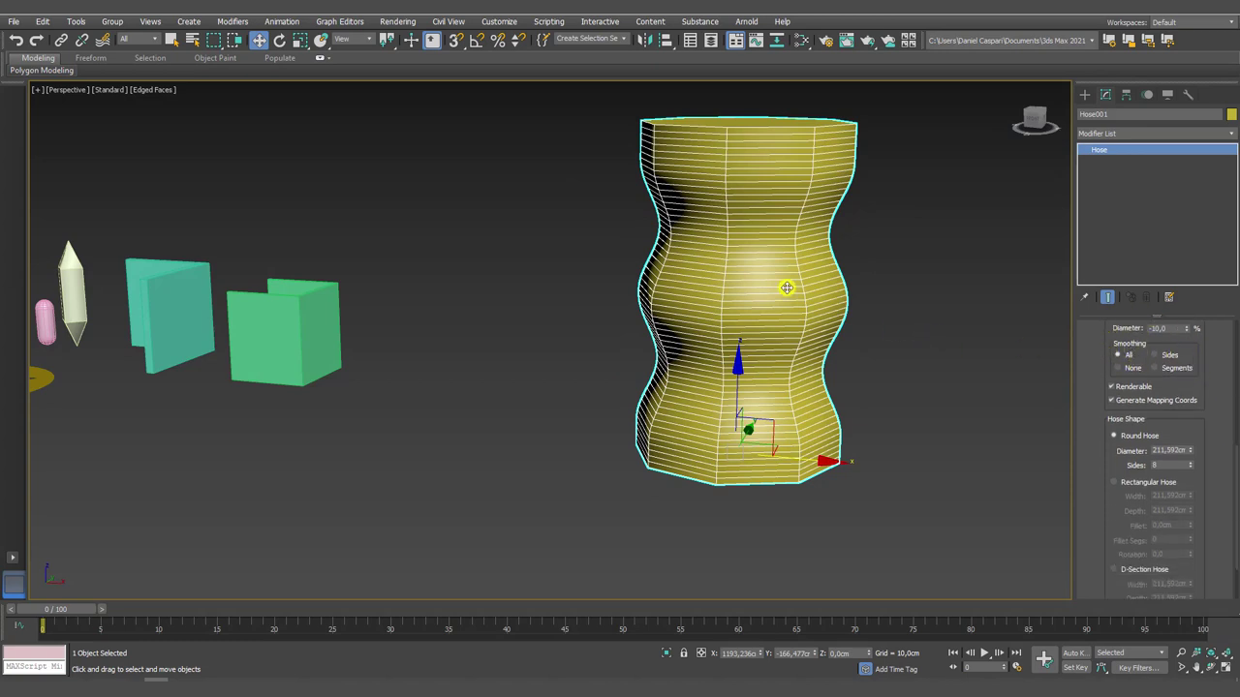
# - Try sides-only smoothing, restore full smoothing, and raise the hose to 20 sides
pyautogui.click(1154, 356)
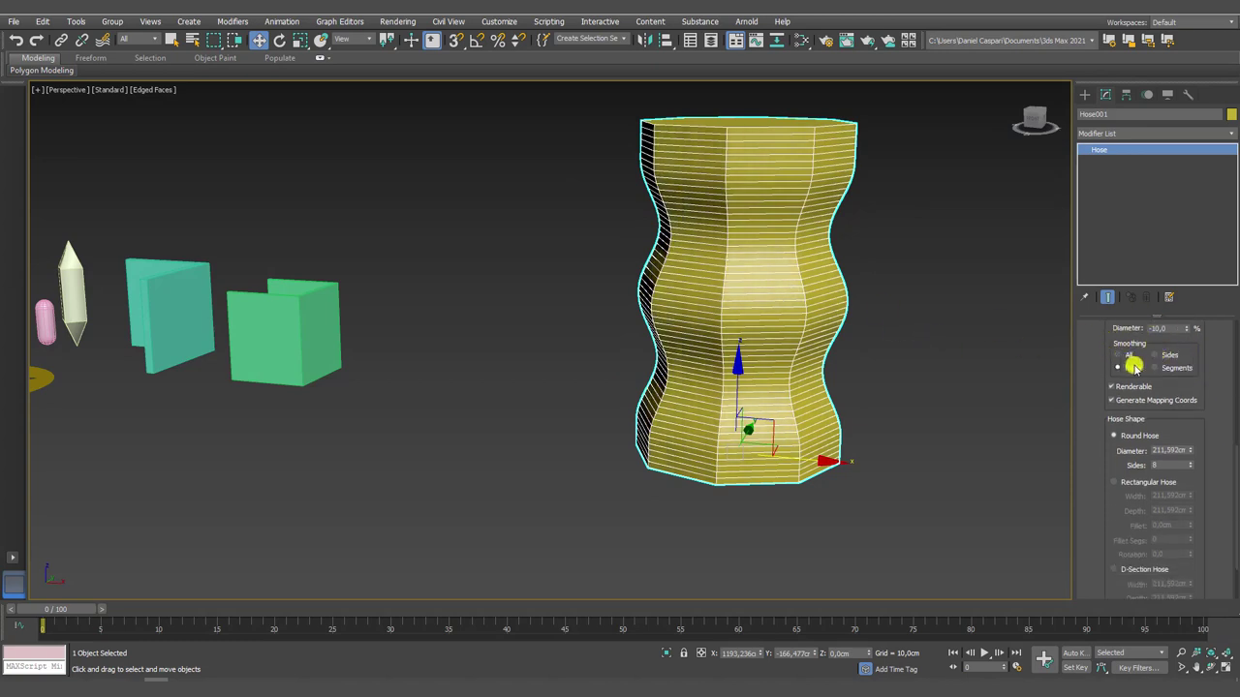
pyautogui.moveTo(795, 196)
pyautogui.keyDown('alt'); pyautogui.mouseDown(button='middle')
pyautogui.moveTo(871, 246)
pyautogui.moveTo(807, 203)
pyautogui.mouseUp(button='middle'); pyautogui.keyUp('alt')
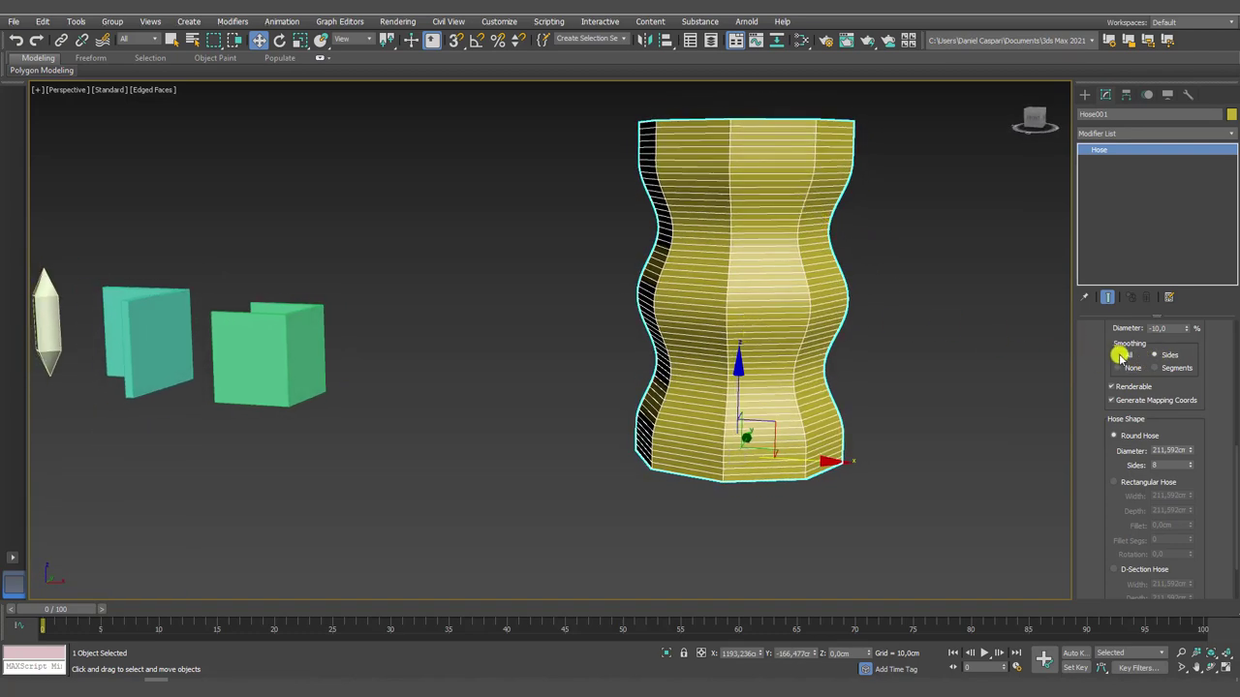
pyautogui.click(1118, 356)
pyautogui.keyDown('alt'); pyautogui.moveTo(1023, 318); pyautogui.dragTo(988, 339, button='middle'); pyautogui.keyUp('alt')
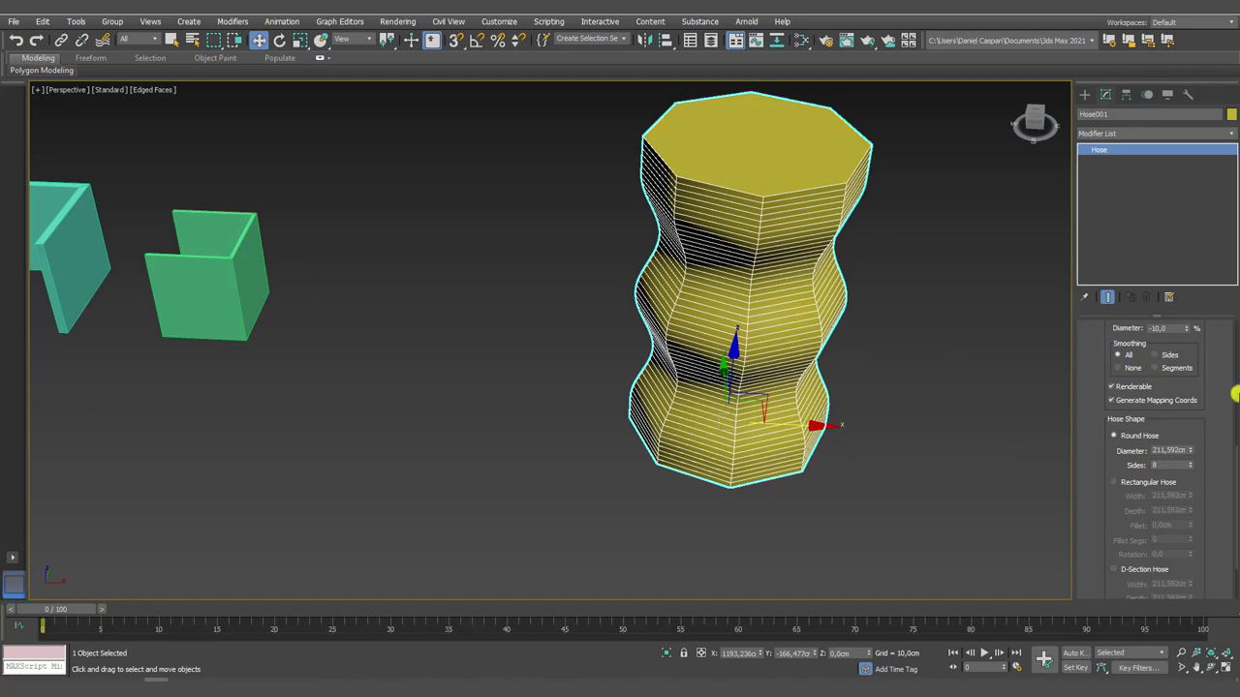
pyautogui.moveTo(1201, 377); pyautogui.dragTo(1199, 316)
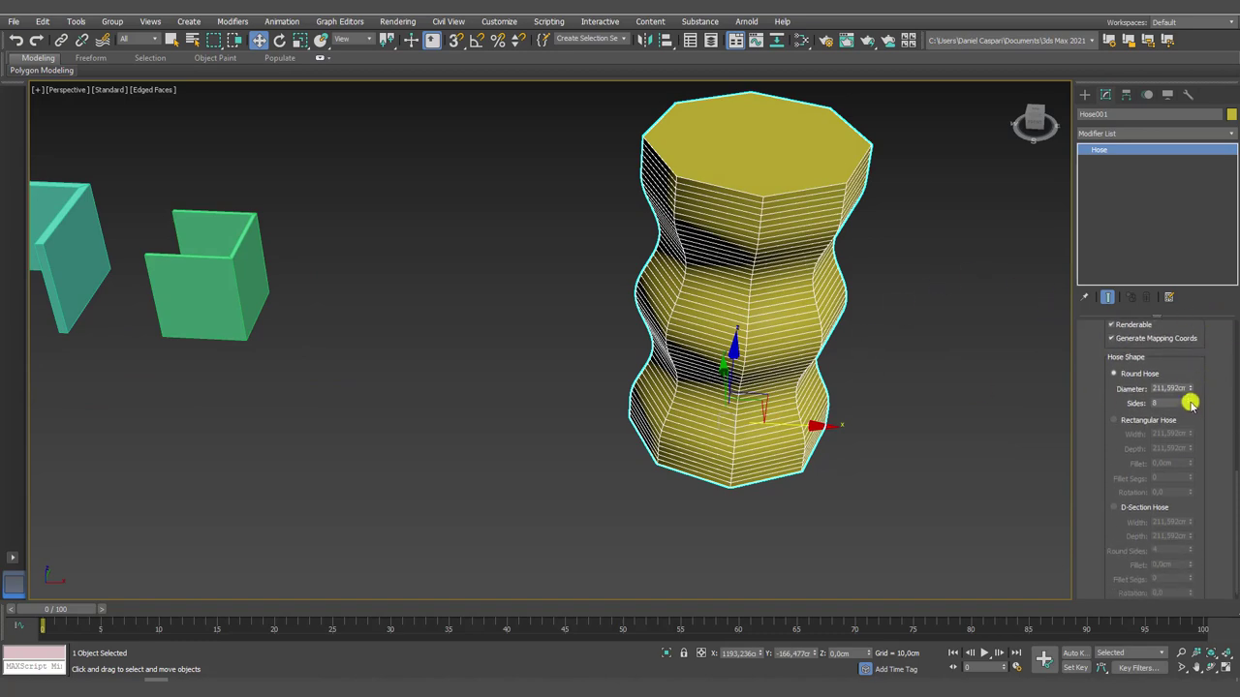
pyautogui.moveTo(1190, 404)
pyautogui.mouseDown()
pyautogui.moveTo(1120, 144)
pyautogui.moveTo(11, 113)
pyautogui.moveTo(1052, 141)
pyautogui.mouseUp()
pyautogui.scroll(-5, 825, 288)
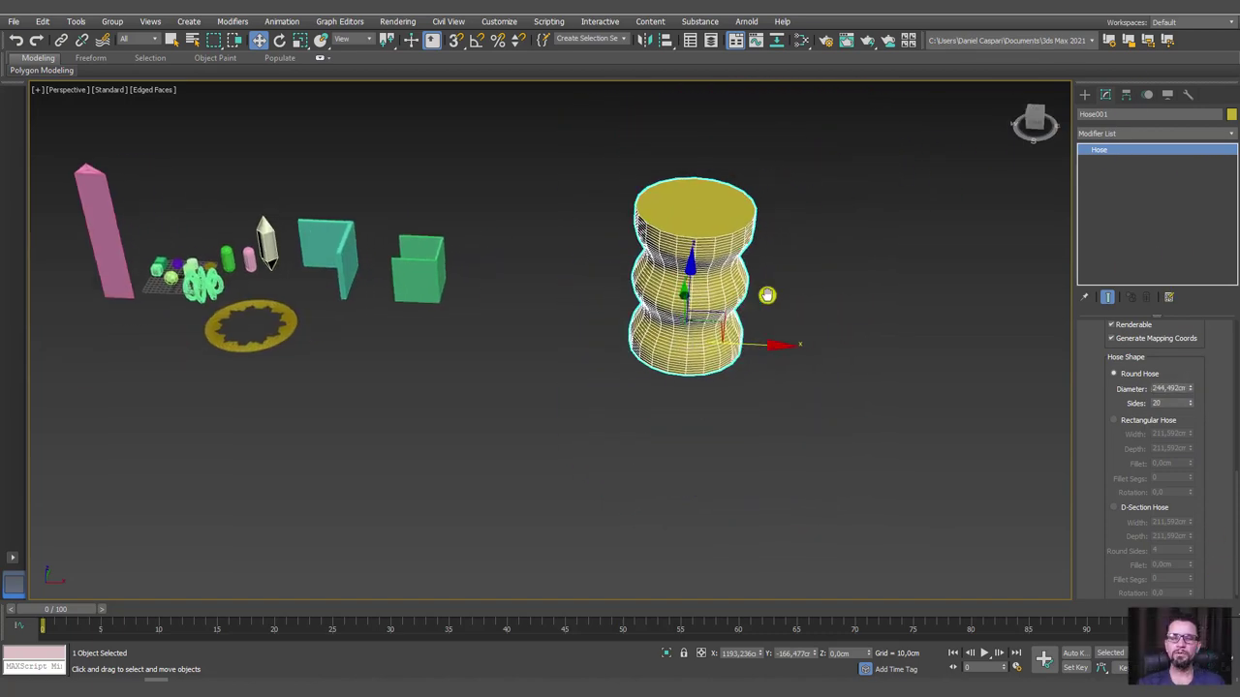
pyautogui.moveTo(825, 288); pyautogui.dragTo(766, 294, button='middle')
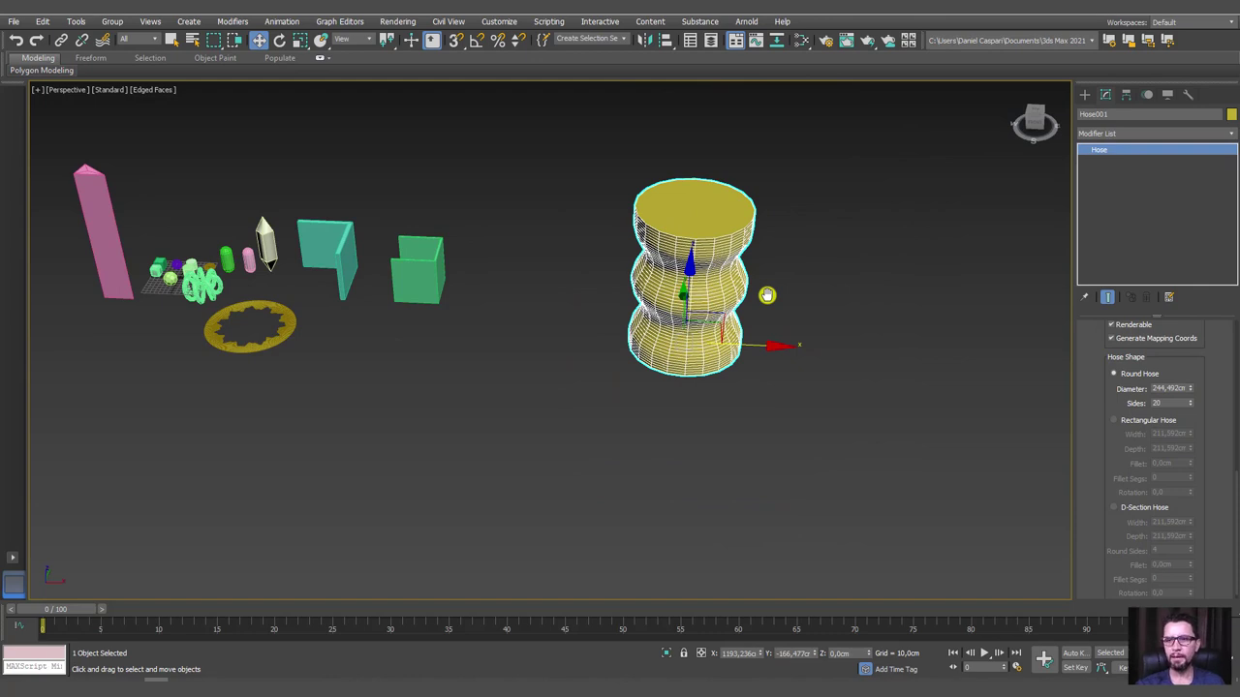
pyautogui.keyDown('alt'); pyautogui.moveTo(612, 367); pyautogui.dragTo(609, 337, button='middle'); pyautogui.keyUp('alt')
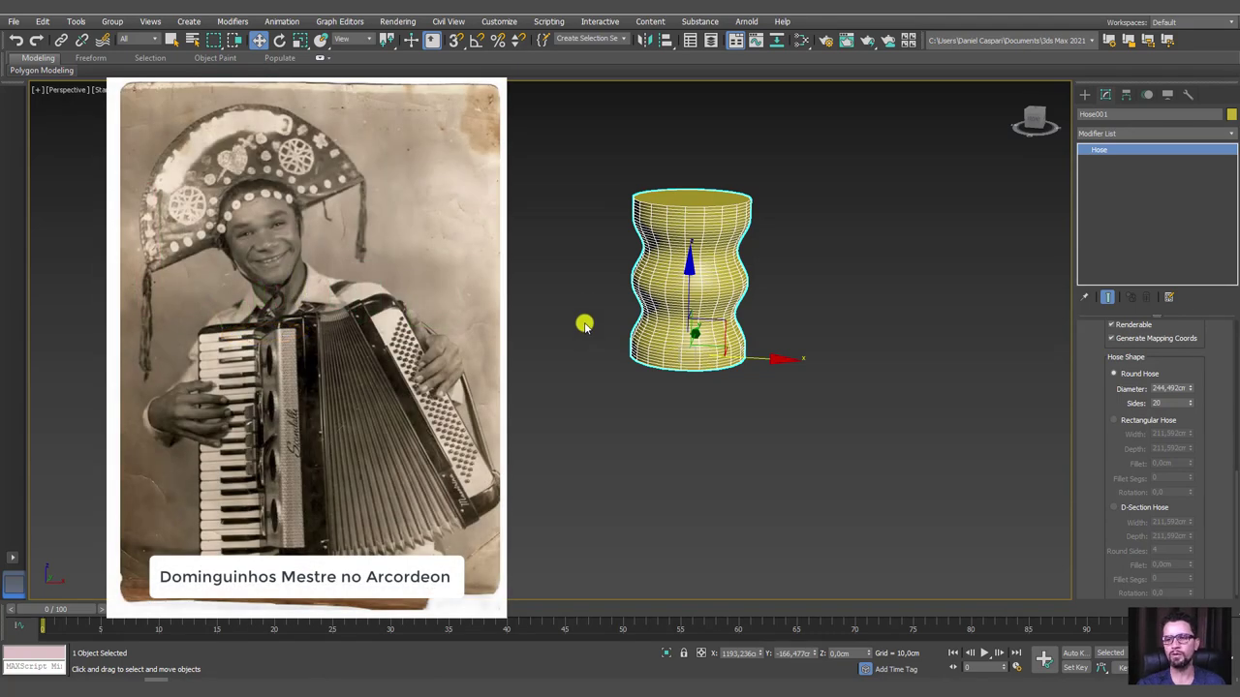
# - Return to the Create panel and open the primitive category list
pyautogui.click(1085, 94)
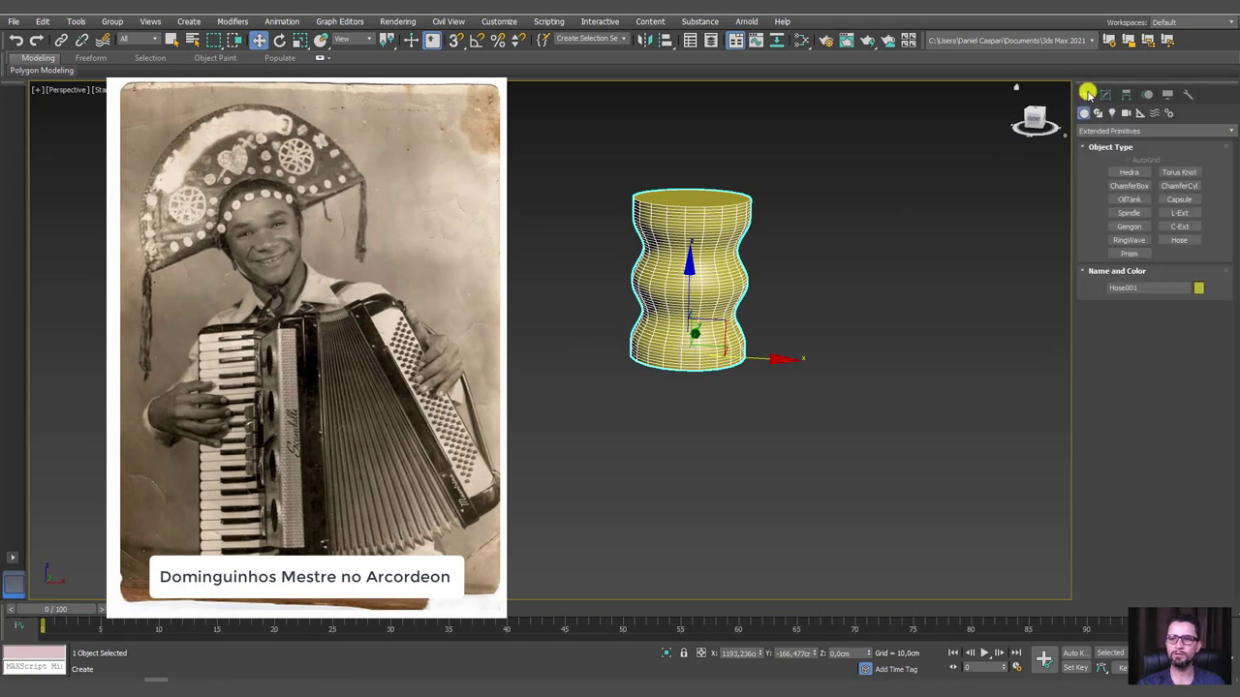
pyautogui.keyDown('alt'); pyautogui.moveTo(700, 268); pyautogui.dragTo(717, 302, button='middle'); pyautogui.keyUp('alt')
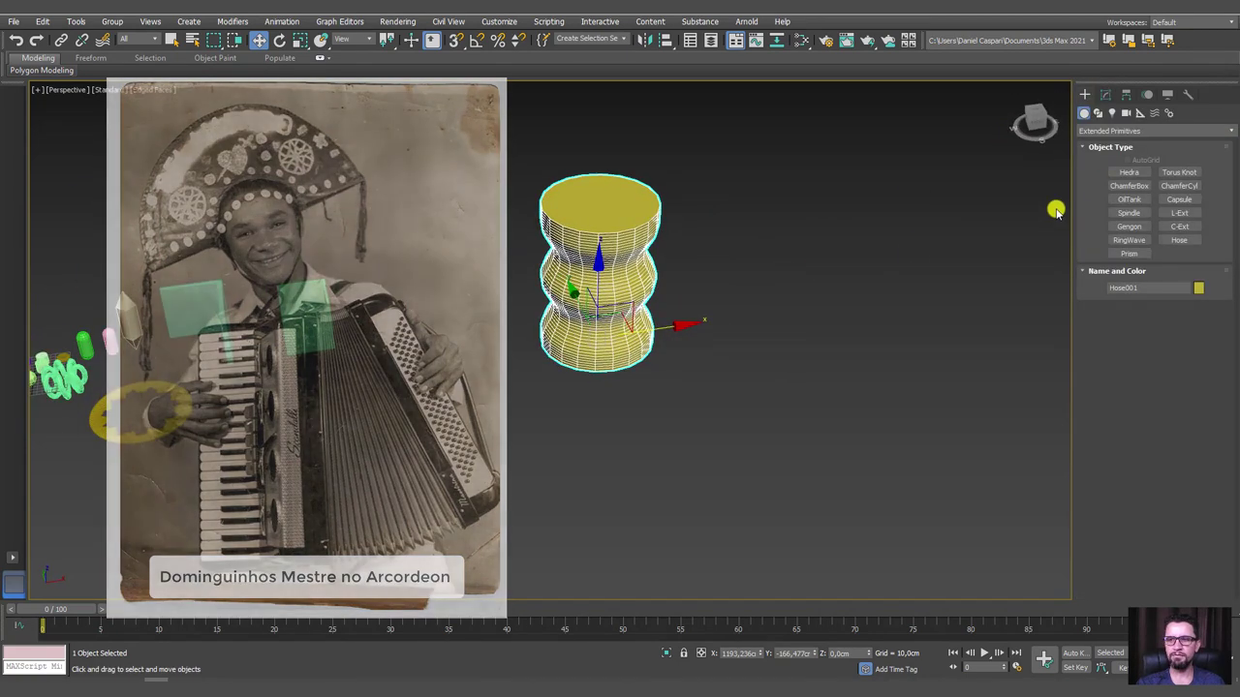
pyautogui.click(1111, 130)
# - Create a flat standard box to the right of the hose
pyautogui.click(1115, 144)
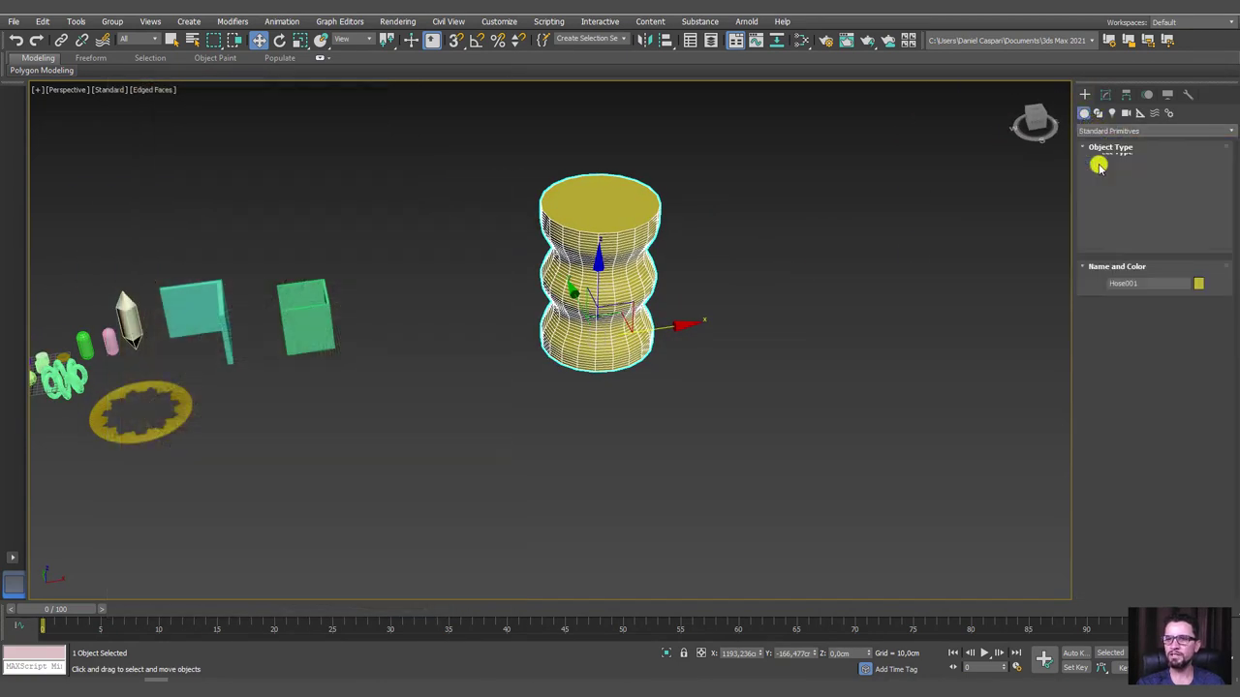
pyautogui.moveTo(848, 332); pyautogui.dragTo(708, 352, button='middle')
pyautogui.click(1128, 171)
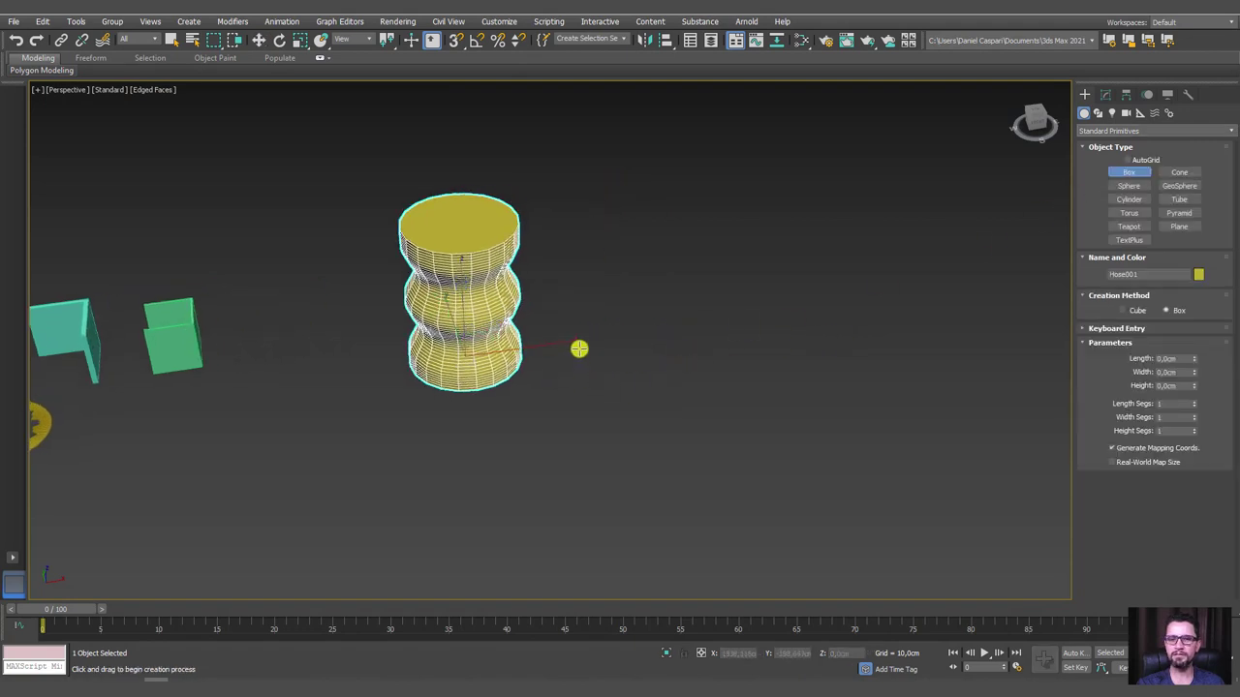
pyautogui.moveTo(578, 347); pyautogui.dragTo(698, 391)
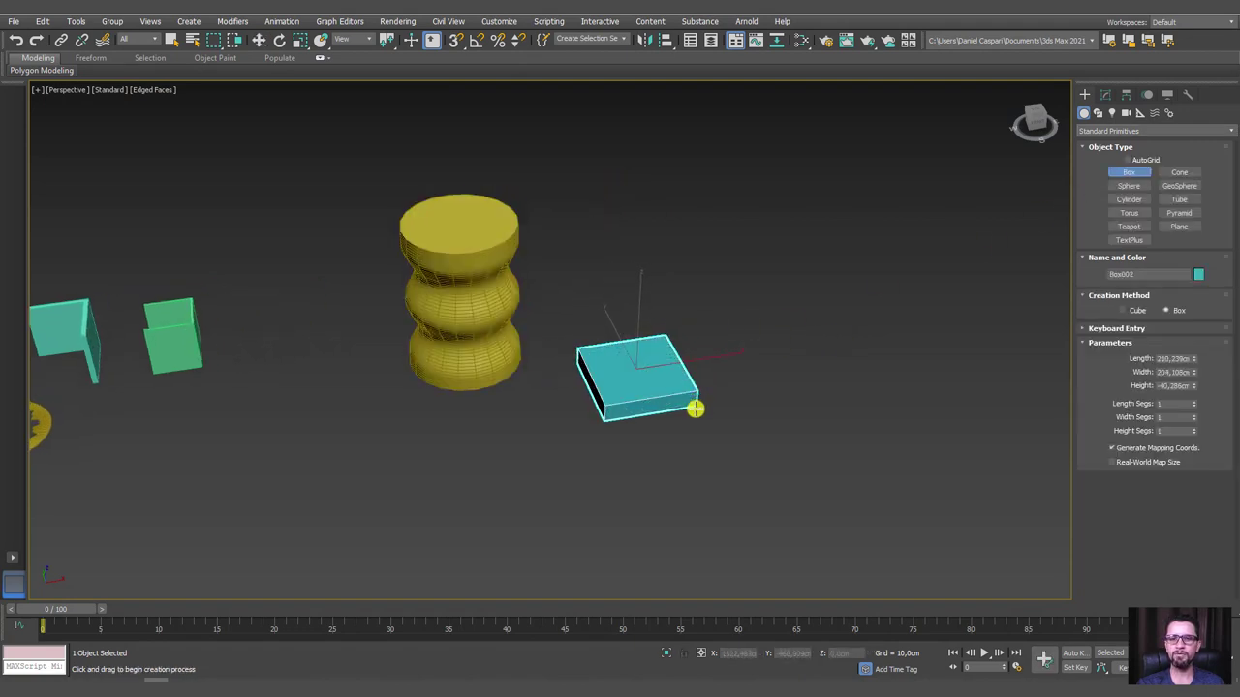
pyautogui.click(691, 409)
# - Shift-move a copy of the box upward above the original
pyautogui.press('w')
pyautogui.keyDown('alt'); pyautogui.moveTo(692, 409); pyautogui.dragTo(667, 322, button='middle'); pyautogui.keyUp('alt')
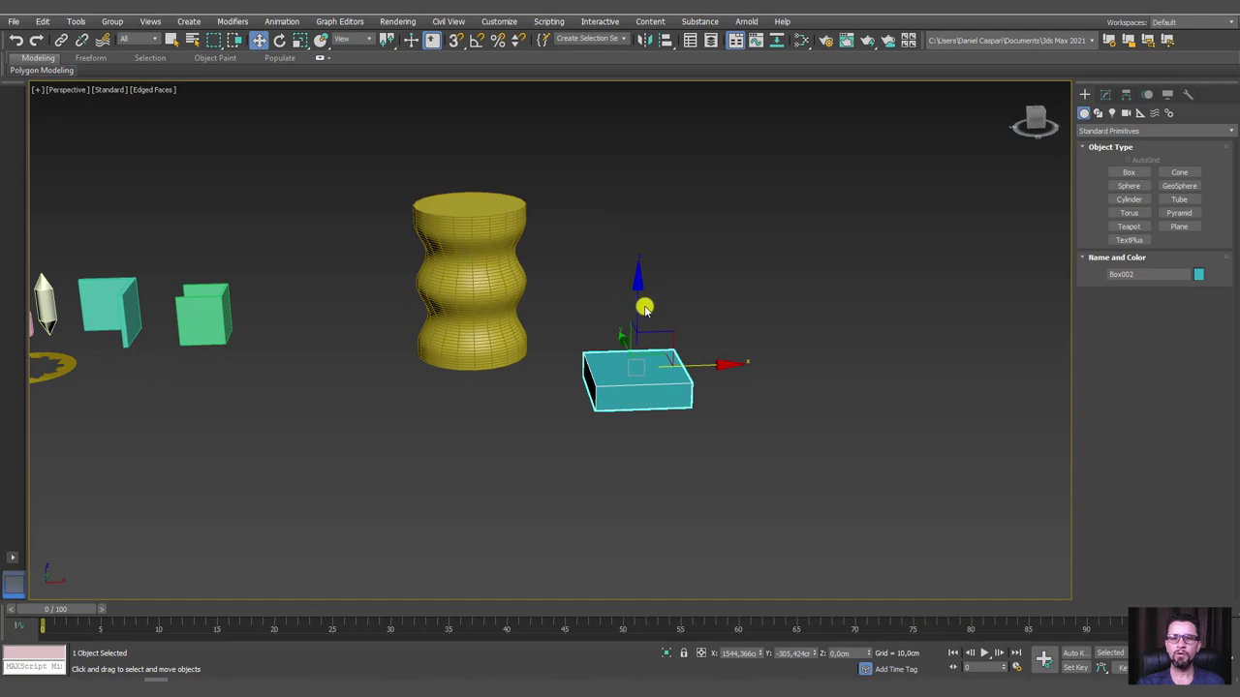
pyautogui.keyDown('shift'); pyautogui.moveTo(639, 259); pyautogui.dragTo(642, 123); pyautogui.keyUp('shift')
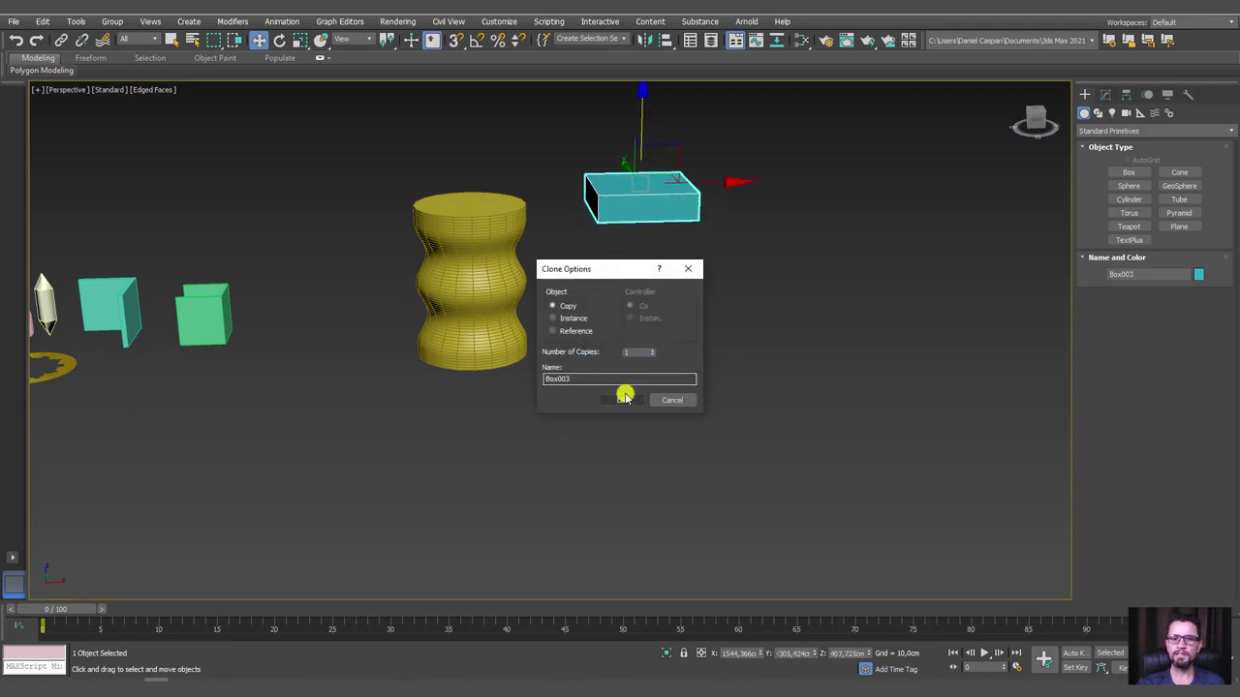
pyautogui.click(624, 397)
# - Enable angle snap and rotate the copied box 180° so it faces the lower box
pyautogui.press('e')
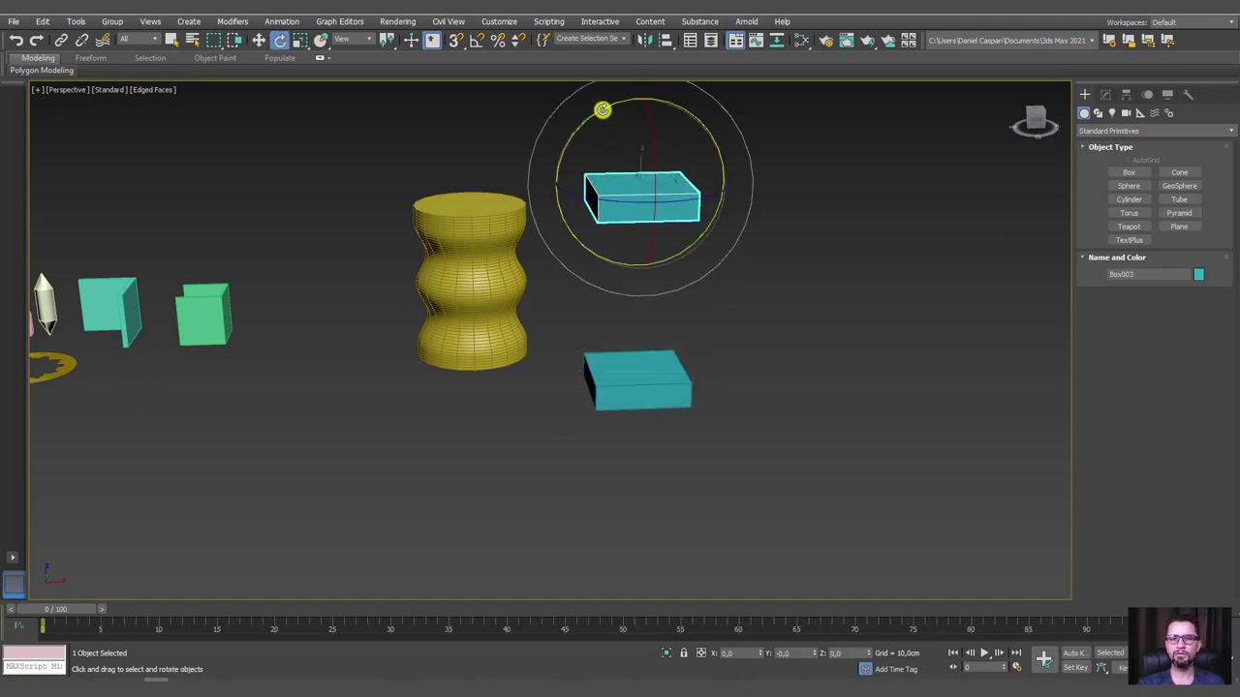
pyautogui.moveTo(605, 107); pyautogui.dragTo(579, 101)
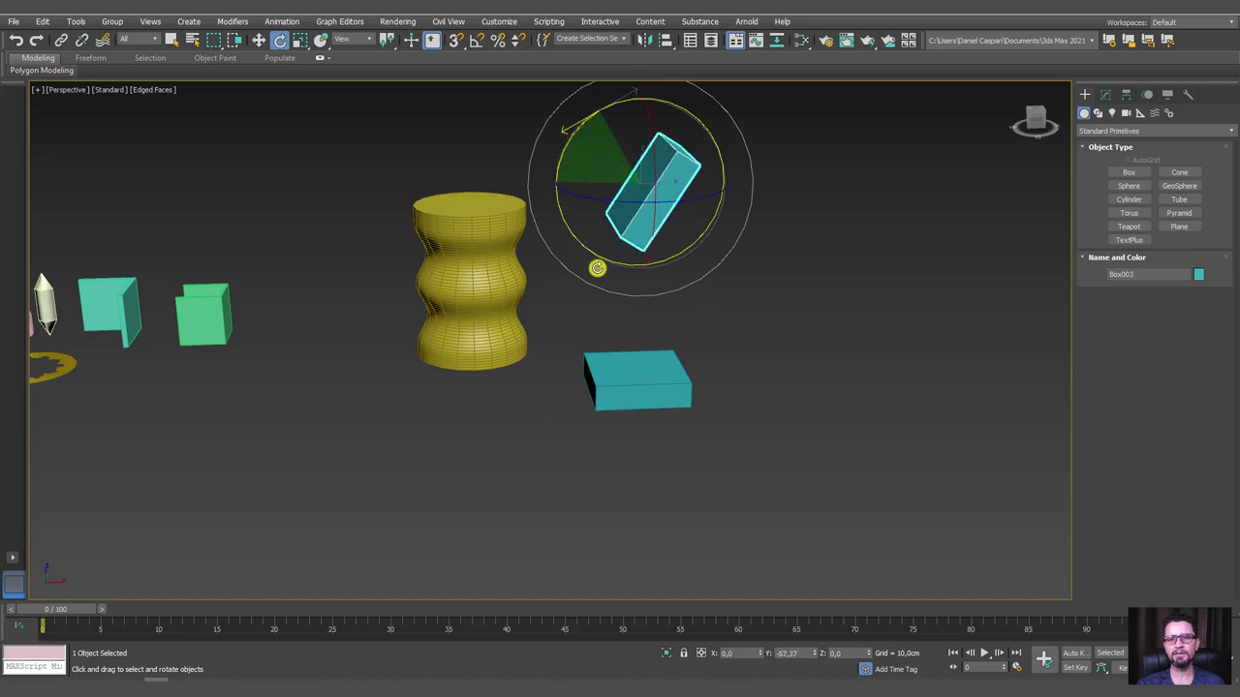
pyautogui.rightClick(579, 101)
pyautogui.click(481, 43)
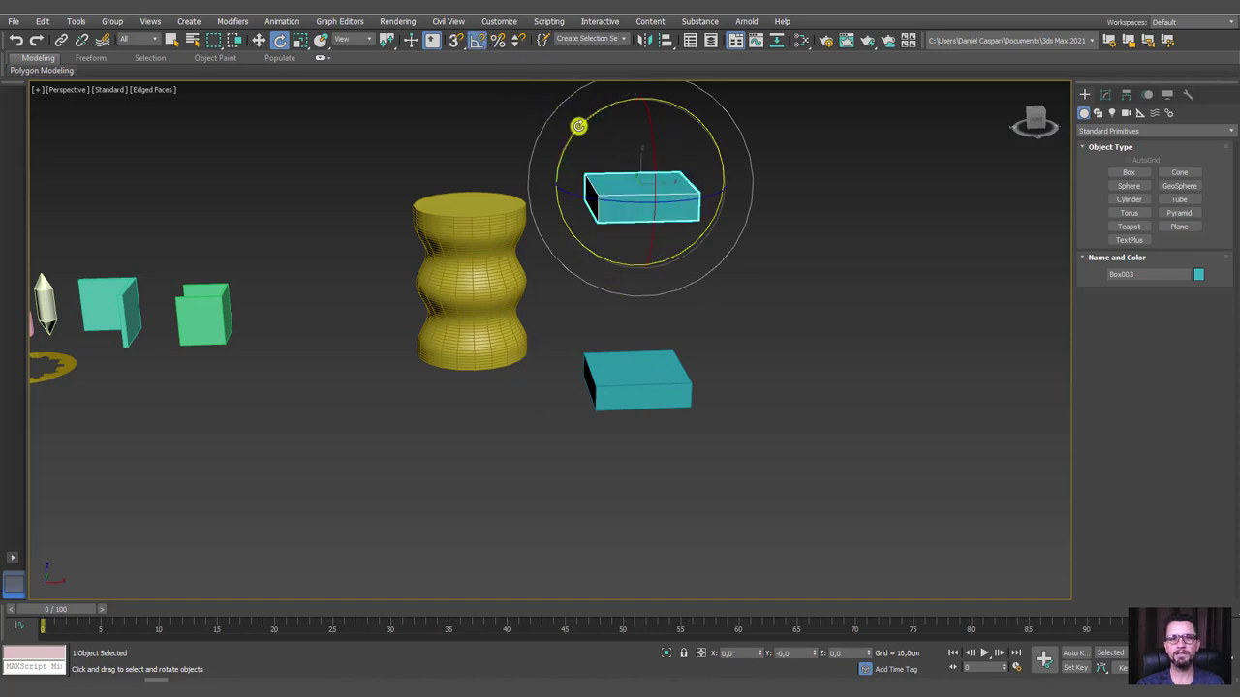
pyautogui.moveTo(580, 128)
pyautogui.mouseDown()
pyautogui.moveTo(766, 384)
pyautogui.moveTo(645, 222)
pyautogui.moveTo(539, 202)
pyautogui.moveTo(500, 217)
pyautogui.mouseUp()
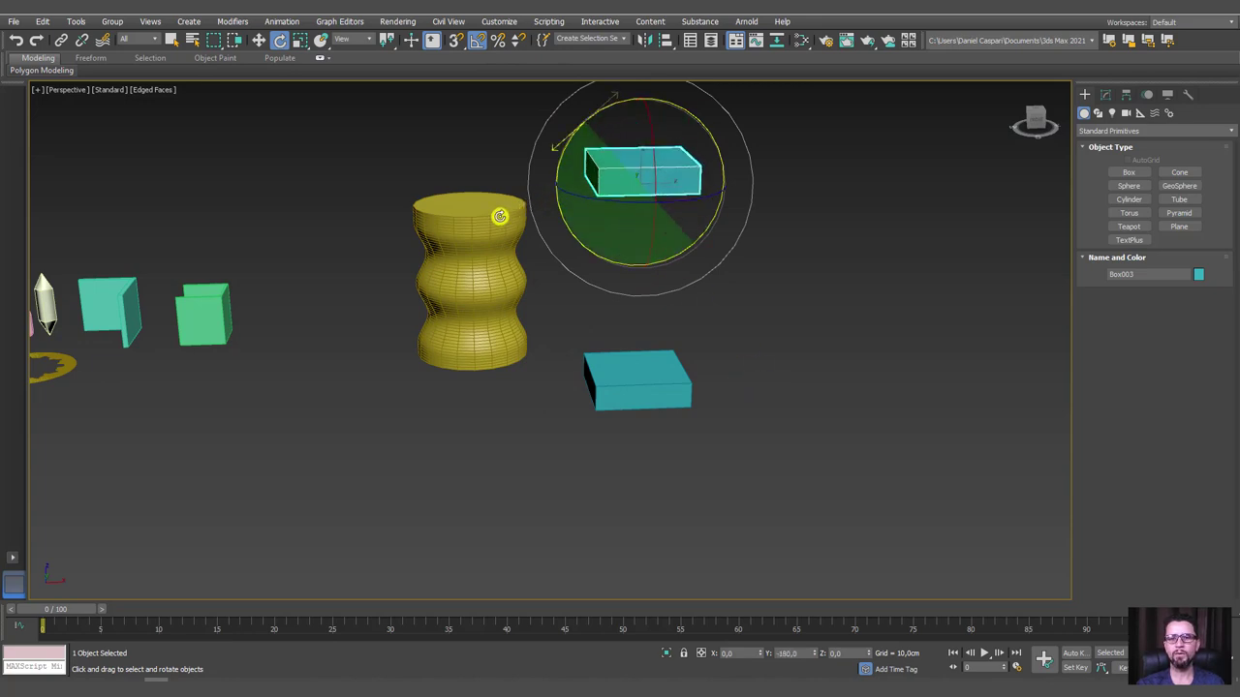
pyautogui.keyDown('alt'); pyautogui.moveTo(499, 216); pyautogui.dragTo(719, 299, button='middle'); pyautogui.keyUp('alt')
pyautogui.click(702, 334)
# - Bind Hose001 to object pivots and pick the lower box, Box002, as its top object
pyautogui.click(475, 281)
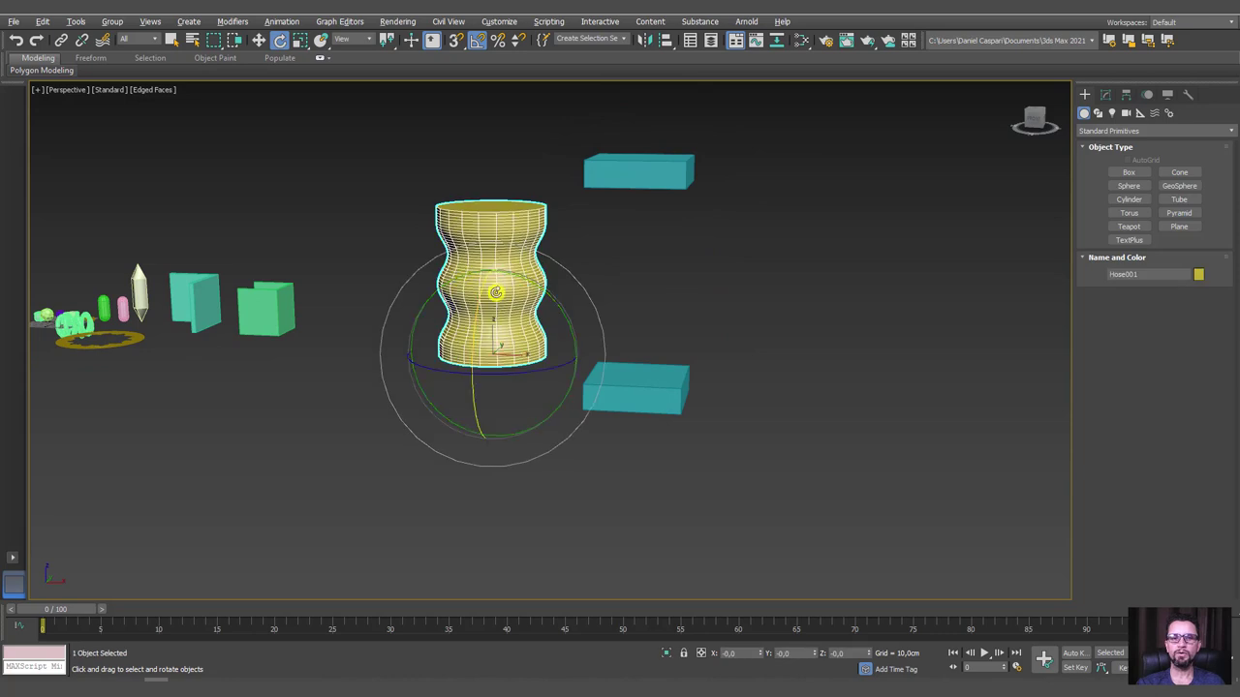
pyautogui.keyDown('alt'); pyautogui.moveTo(495, 291); pyautogui.dragTo(756, 232, button='middle'); pyautogui.keyUp('alt')
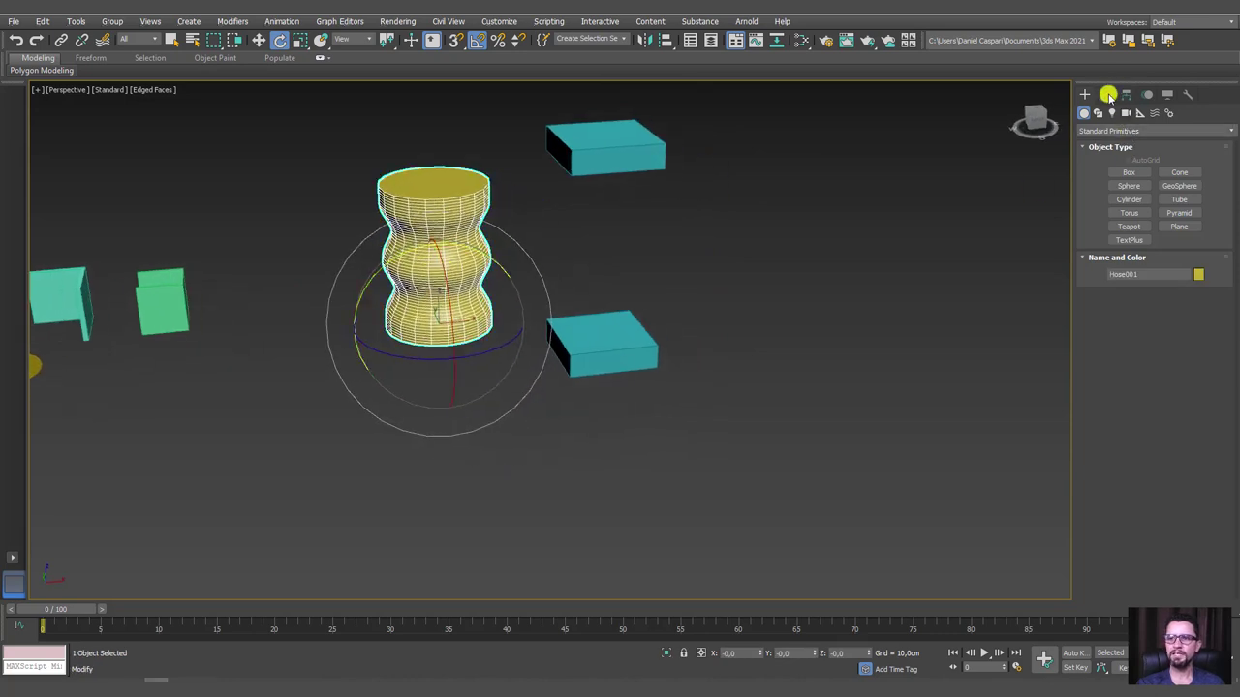
pyautogui.click(1107, 94)
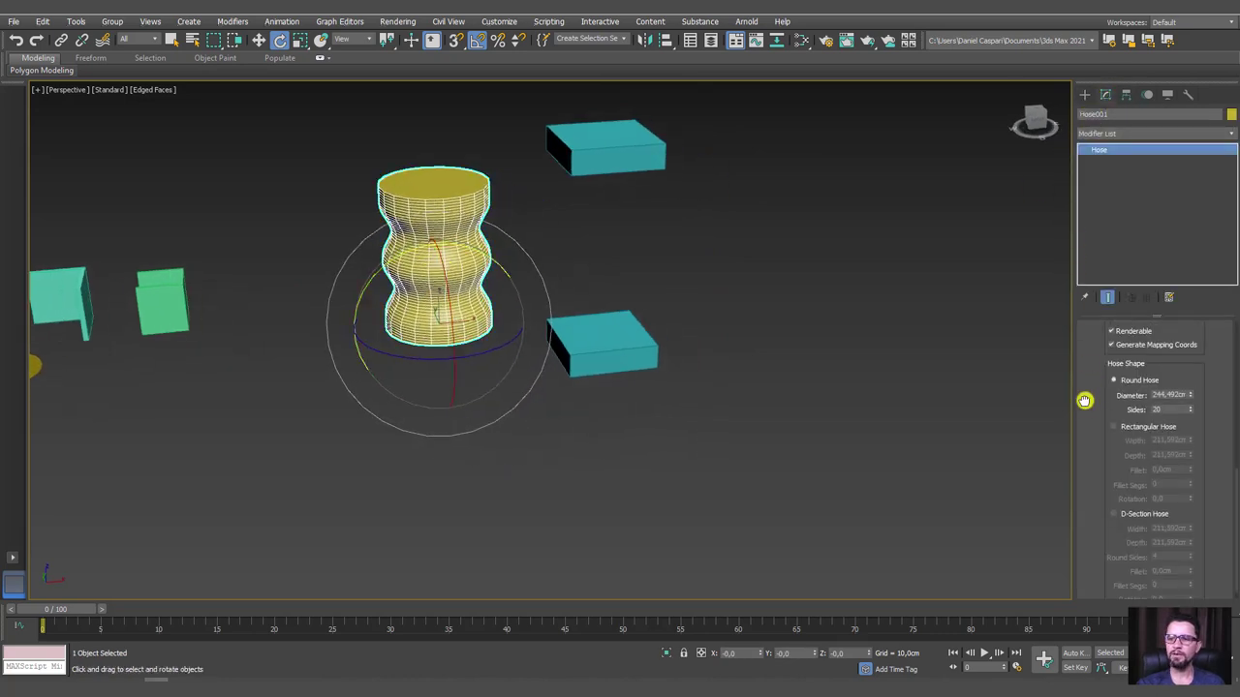
pyautogui.moveTo(1084, 400); pyautogui.dragTo(1107, 562)
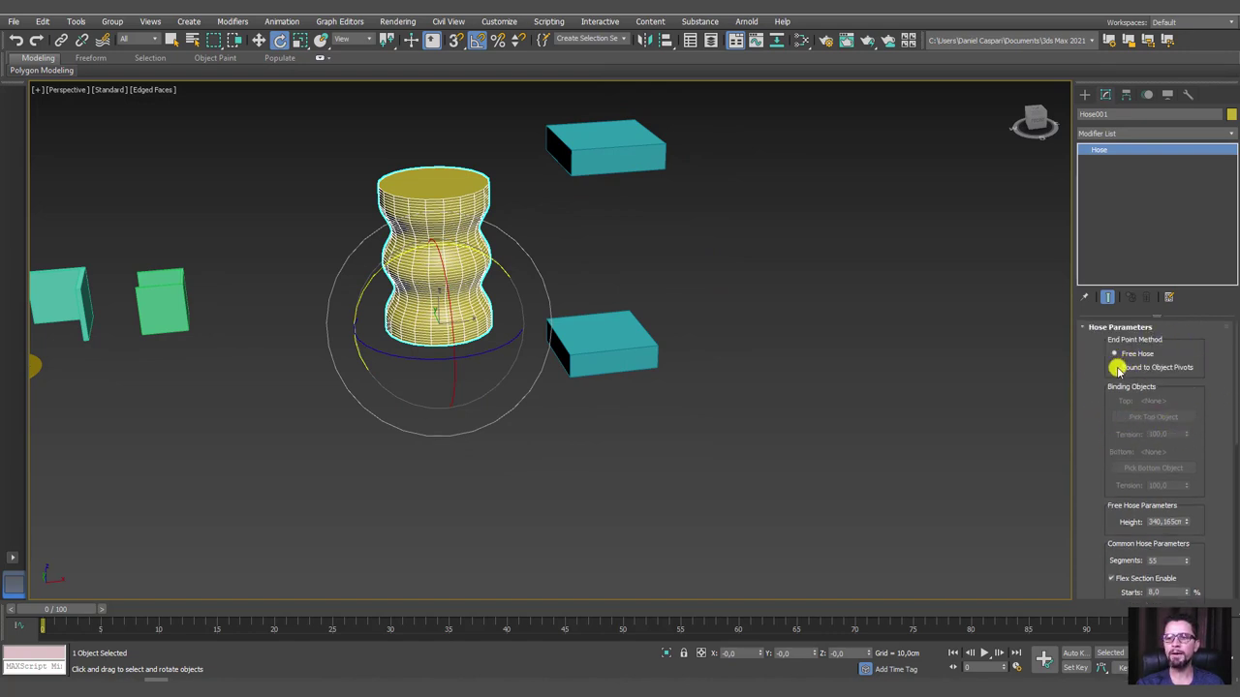
pyautogui.click(1114, 367)
pyautogui.moveTo(795, 383); pyautogui.dragTo(868, 394, button='middle')
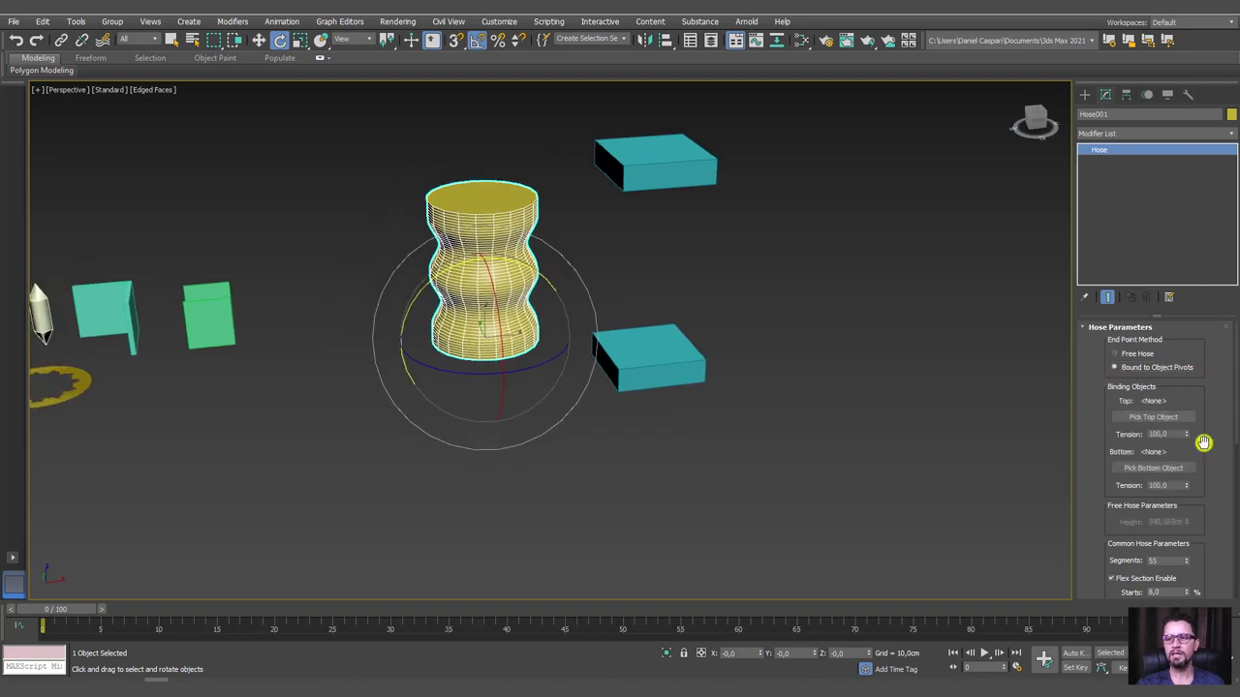
pyautogui.click(1144, 417)
pyautogui.click(1153, 418)
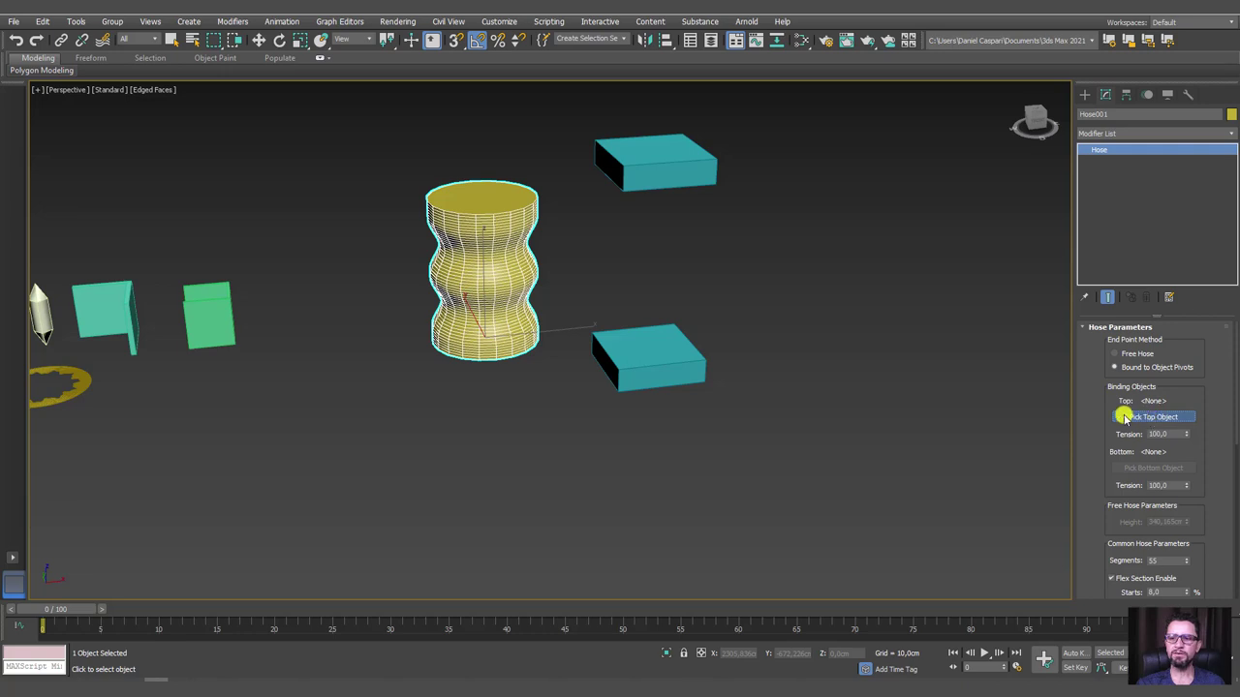
pyautogui.click(644, 354)
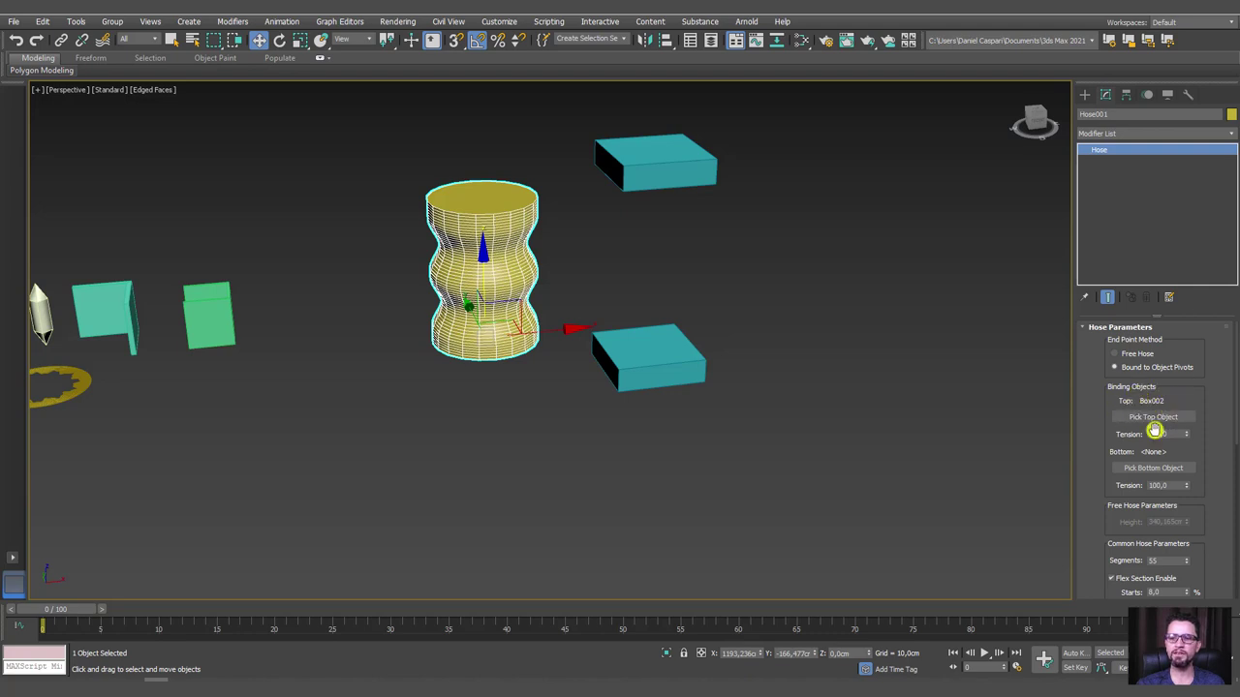
# - Pick the upper box, Box003, as the hose's bottom object and check the result
pyautogui.click(1145, 467)
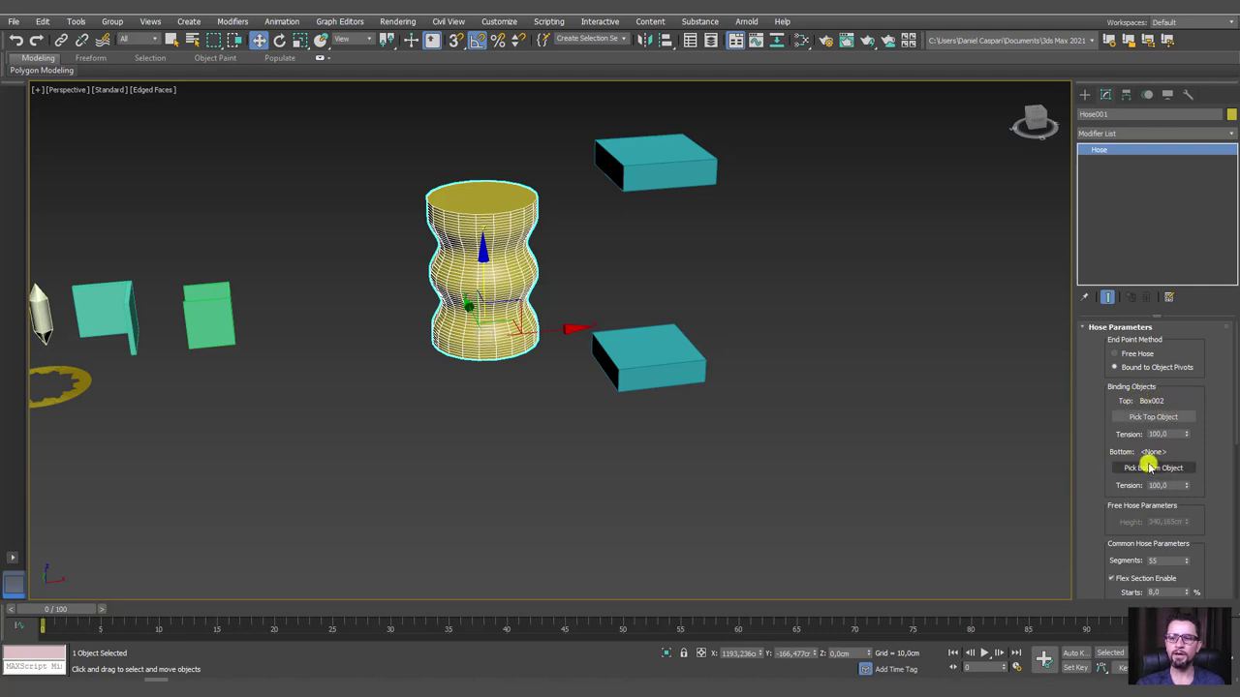
pyautogui.click(1148, 466)
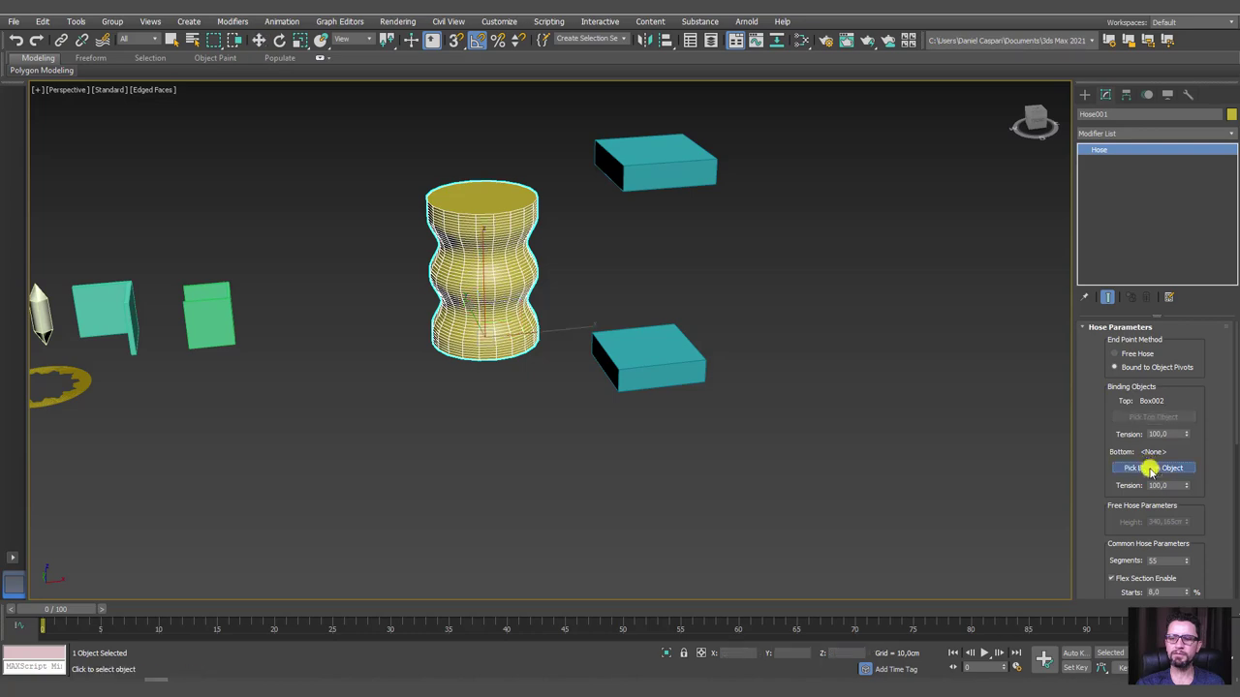
pyautogui.click(658, 157)
pyautogui.moveTo(885, 355)
pyautogui.keyDown('alt'); pyautogui.mouseDown(button='middle')
pyautogui.moveTo(834, 332)
pyautogui.moveTo(861, 281)
pyautogui.moveTo(932, 340)
pyautogui.moveTo(874, 340)
pyautogui.moveTo(713, 217)
pyautogui.mouseUp(button='middle'); pyautogui.keyUp('alt')
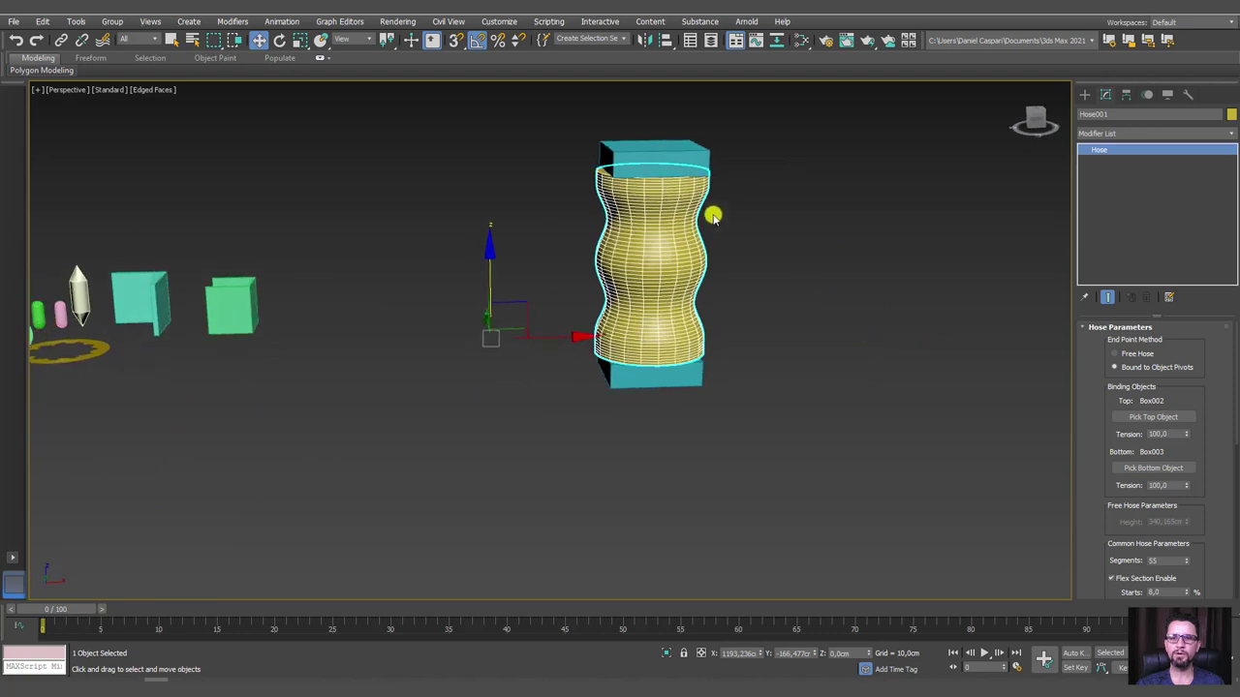
# - Move Box003 and tilt it about 45° so the hose bends
pyautogui.click(664, 163)
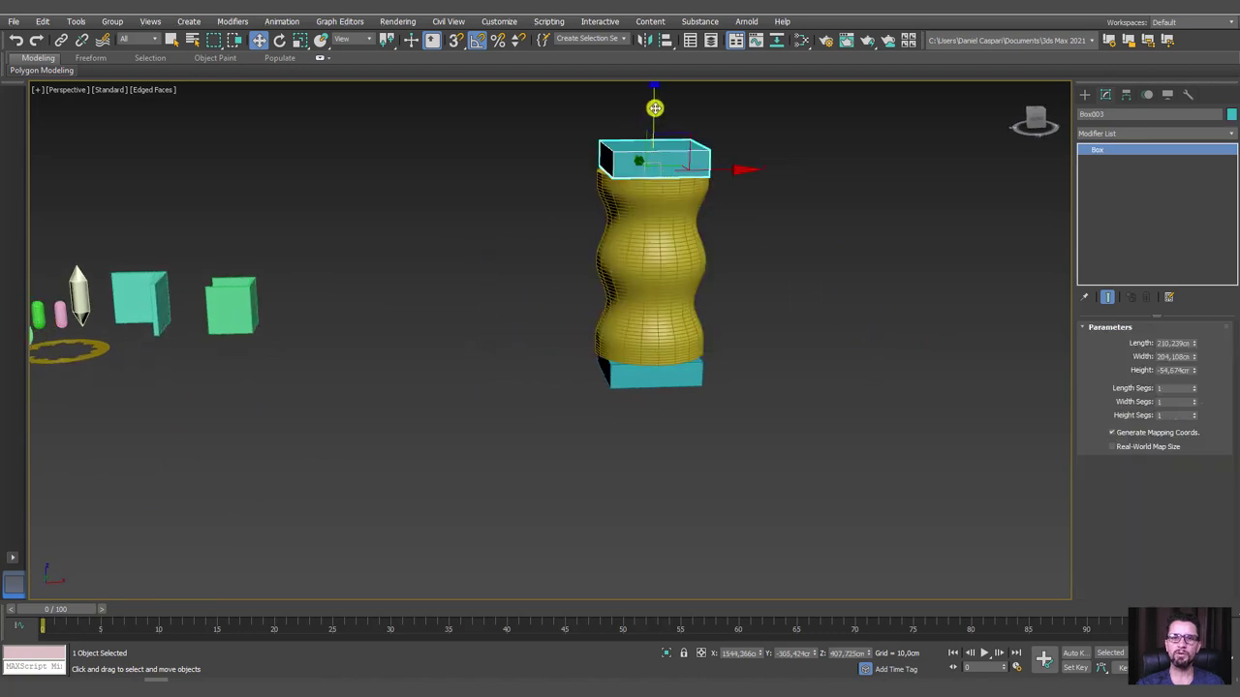
pyautogui.moveTo(655, 108)
pyautogui.mouseDown()
pyautogui.moveTo(674, 83)
pyautogui.moveTo(675, 185)
pyautogui.moveTo(675, 91)
pyautogui.mouseUp()
pyautogui.moveTo(675, 116); pyautogui.dragTo(651, 193, button='middle')
pyautogui.press('e')
pyautogui.moveTo(606, 135)
pyautogui.mouseDown()
pyautogui.moveTo(544, 196)
pyautogui.moveTo(506, 207)
pyautogui.moveTo(470, 188)
pyautogui.mouseUp()
pyautogui.press('w')
pyautogui.press('e')
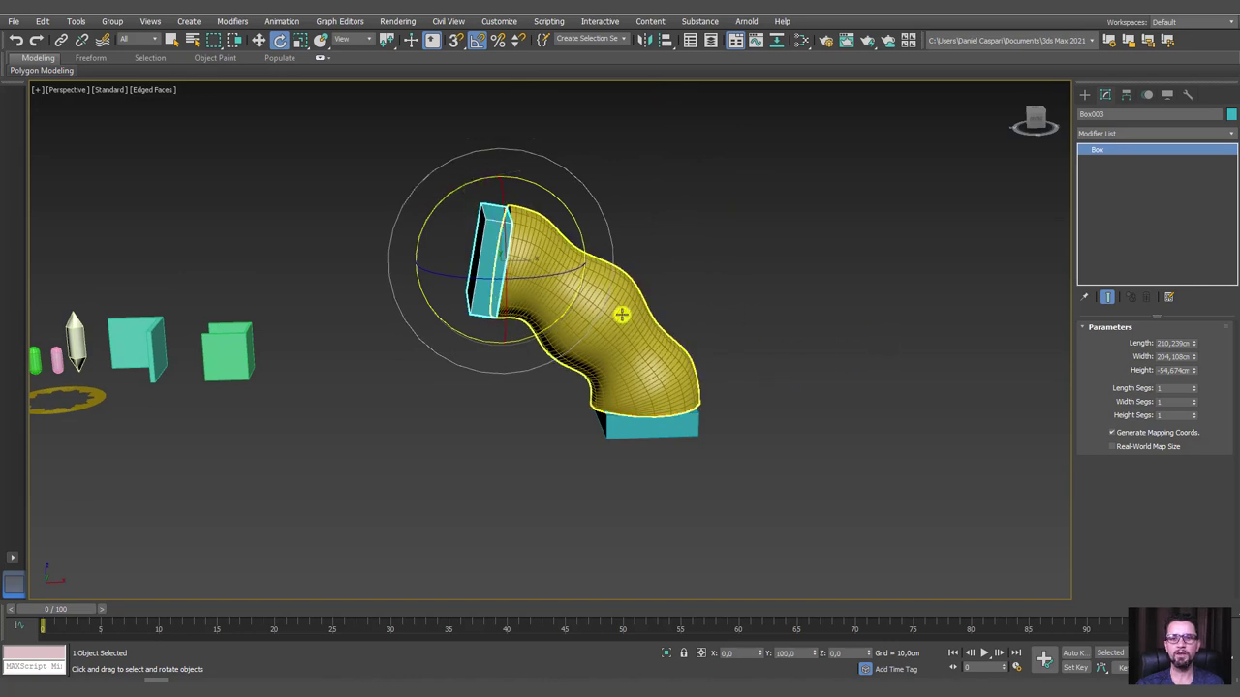
# - Set the hose's flex section start to 36% and shift Box003 down and right
pyautogui.click(624, 315)
pyautogui.moveTo(1204, 451); pyautogui.dragTo(1198, 298)
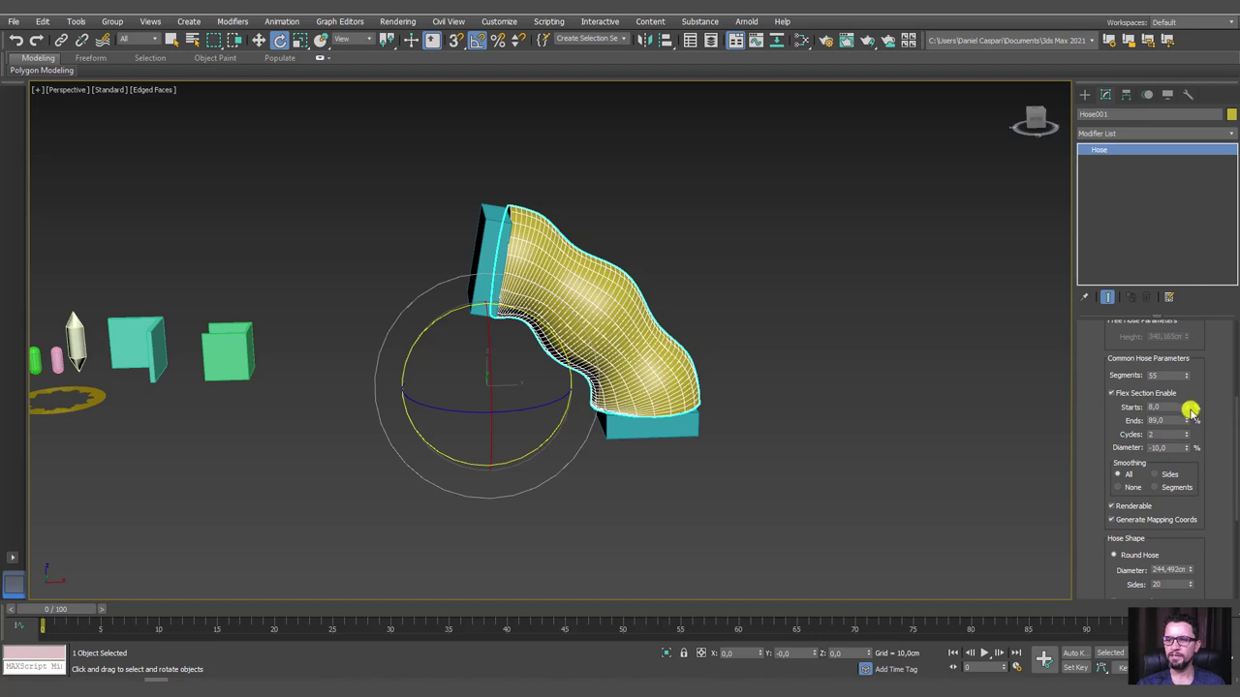
pyautogui.moveTo(1186, 406)
pyautogui.mouseDown()
pyautogui.moveTo(1185, 385)
pyautogui.moveTo(1189, 438)
pyautogui.mouseUp()
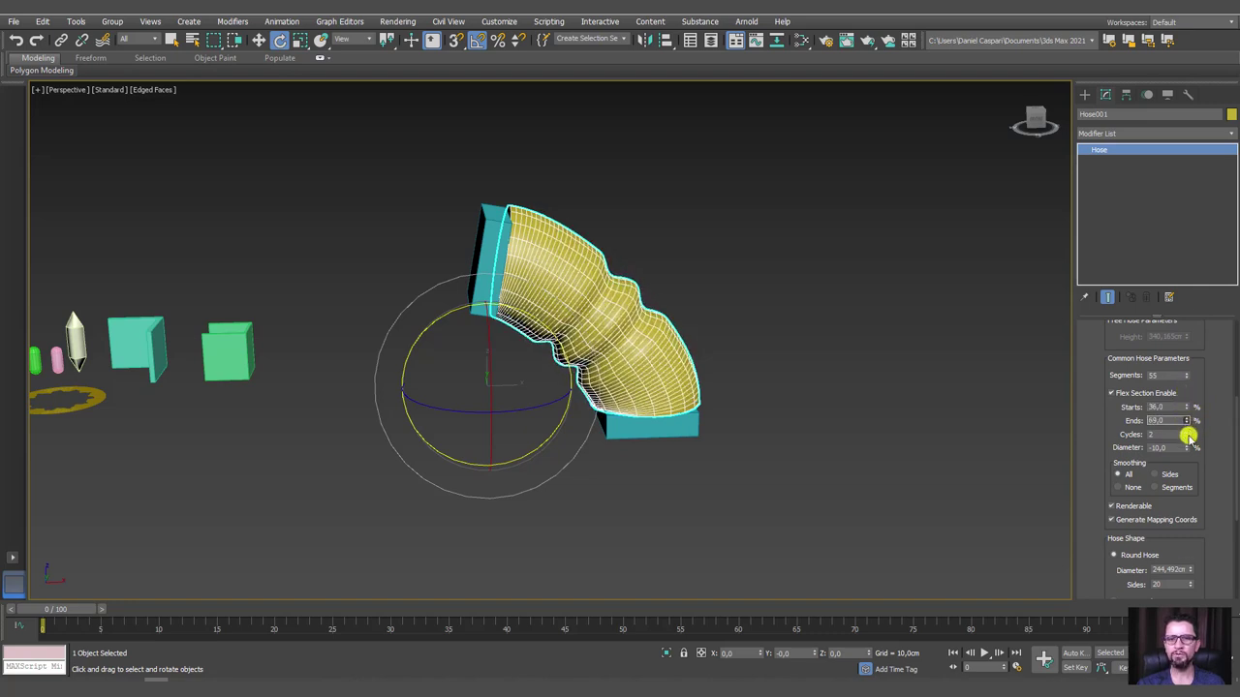
pyautogui.click(491, 248)
pyautogui.press('w')
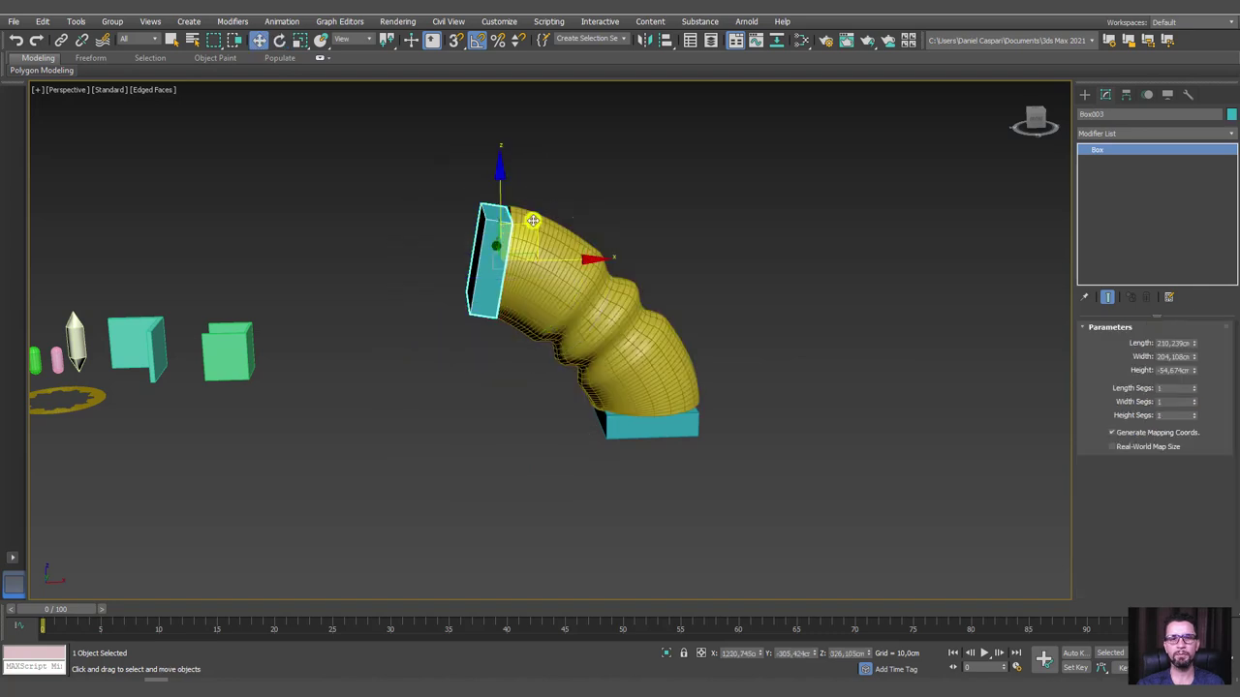
pyautogui.moveTo(523, 230)
pyautogui.mouseDown()
pyautogui.moveTo(625, 293)
pyautogui.moveTo(454, 198)
pyautogui.moveTo(623, 313)
pyautogui.mouseUp()
# - Set hose top tension 183 and bottom tension 255, then nudge Box003 to refine the curve
pyautogui.click(614, 323)
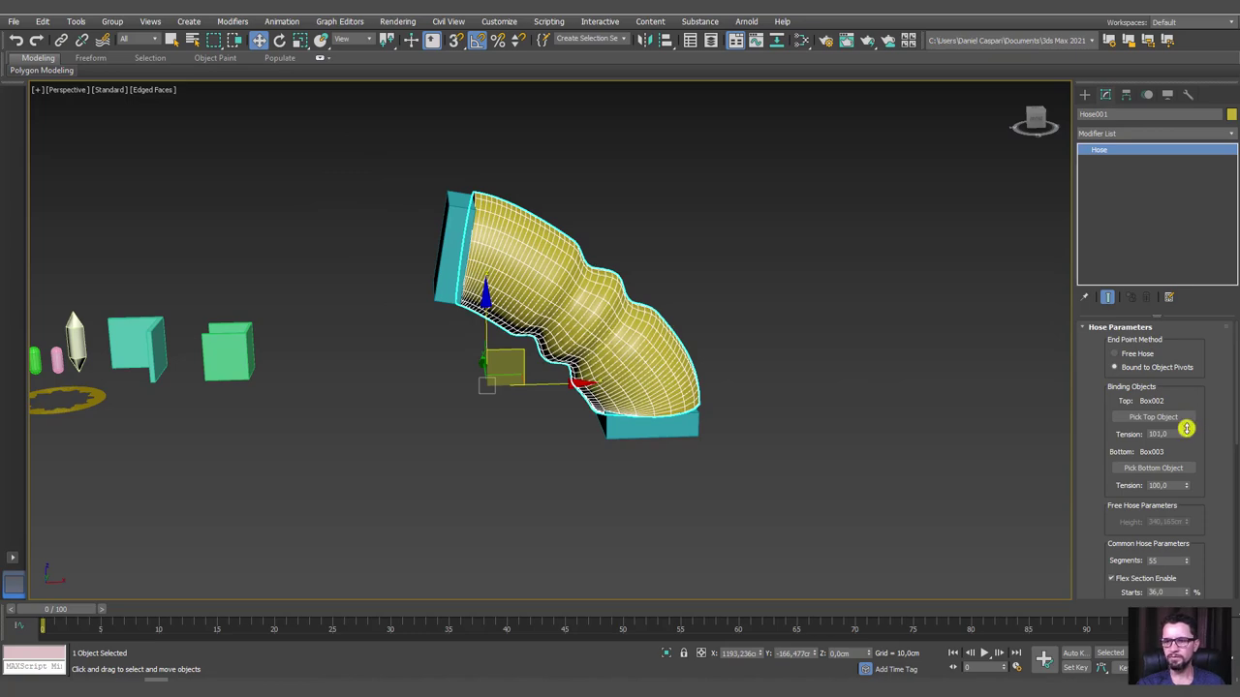
pyautogui.moveTo(1185, 428)
pyautogui.mouseDown()
pyautogui.moveTo(1176, 290)
pyautogui.moveTo(1197, 335)
pyautogui.moveTo(1156, 471)
pyautogui.moveTo(1176, 257)
pyautogui.moveTo(1204, 434)
pyautogui.moveTo(1195, 320)
pyautogui.moveTo(1195, 368)
pyautogui.moveTo(1173, 426)
pyautogui.moveTo(1190, 378)
pyautogui.mouseUp()
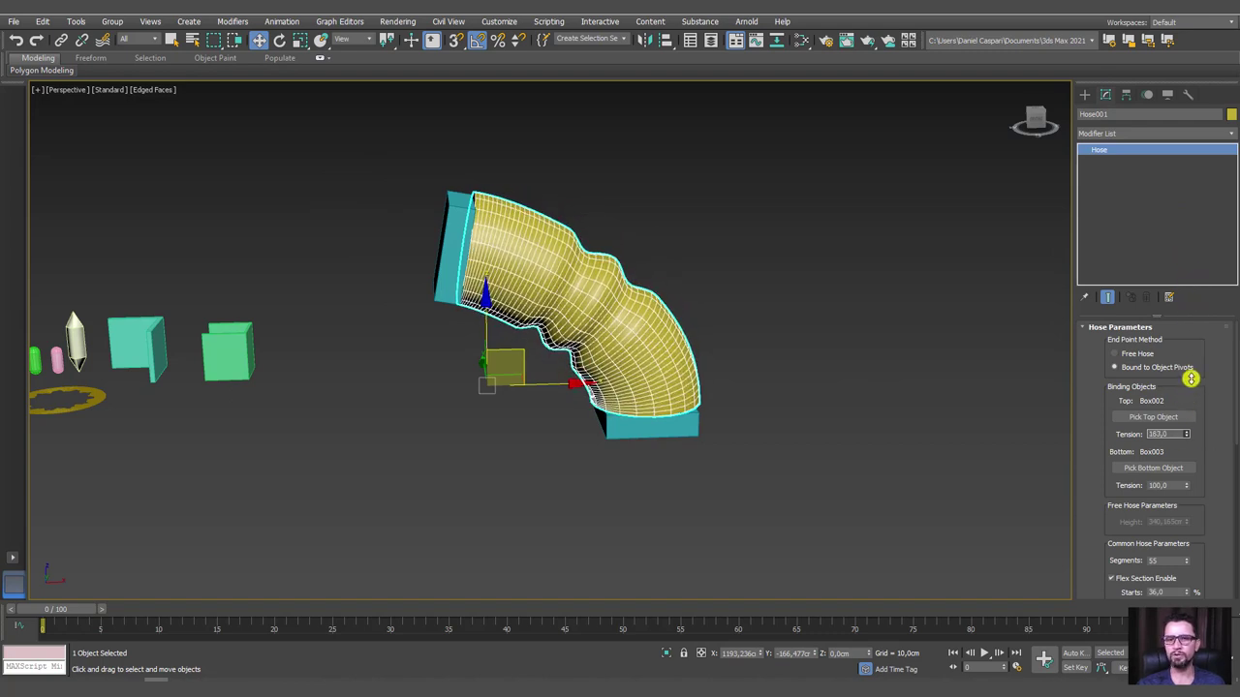
pyautogui.moveTo(1187, 483); pyautogui.dragTo(1170, 393)
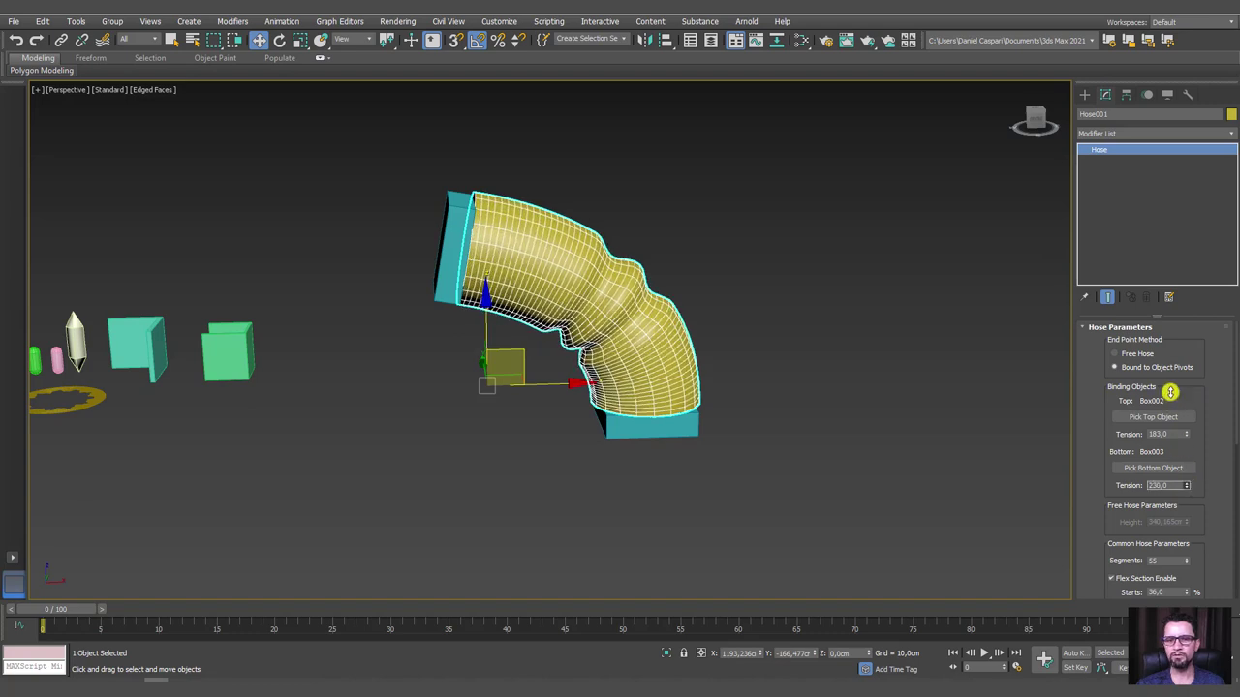
pyautogui.click(448, 235)
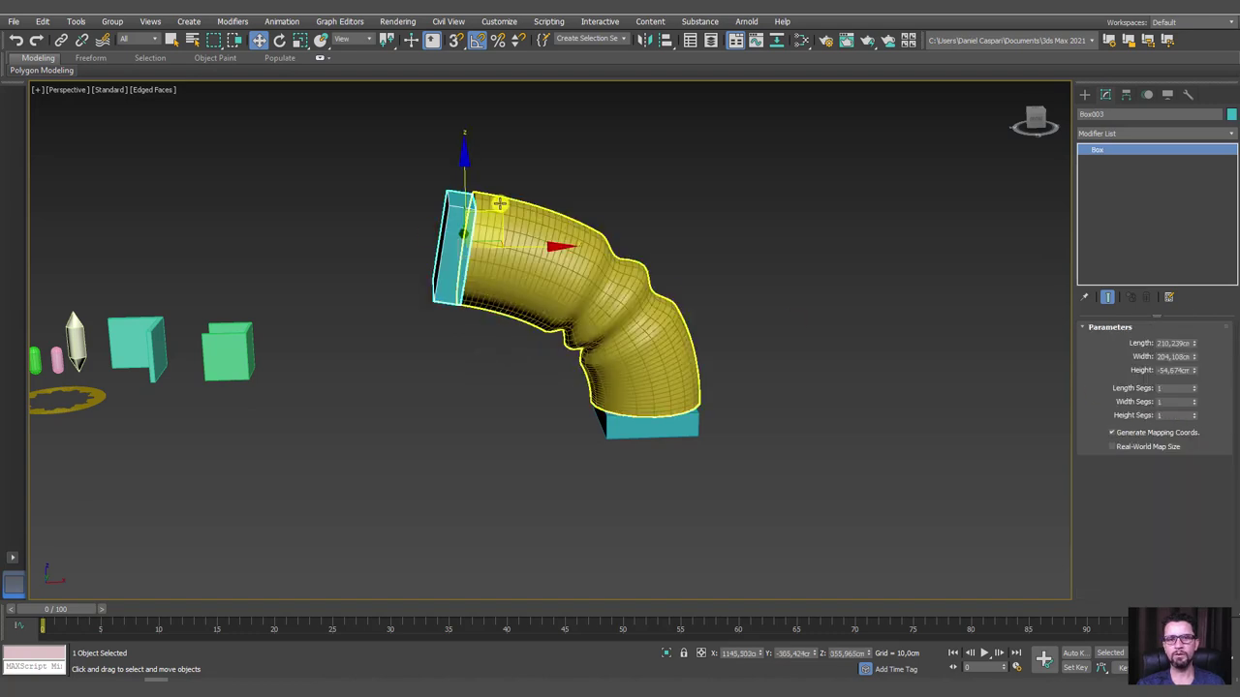
pyautogui.moveTo(495, 210)
pyautogui.mouseDown()
pyautogui.moveTo(518, 246)
pyautogui.moveTo(307, 165)
pyautogui.moveTo(484, 138)
pyautogui.moveTo(517, 91)
pyautogui.moveTo(421, 249)
pyautogui.moveTo(668, 155)
pyautogui.moveTo(635, 92)
pyautogui.moveTo(387, 262)
pyautogui.moveTo(534, 182)
pyautogui.moveTo(422, 179)
pyautogui.moveTo(479, 211)
pyautogui.mouseUp()
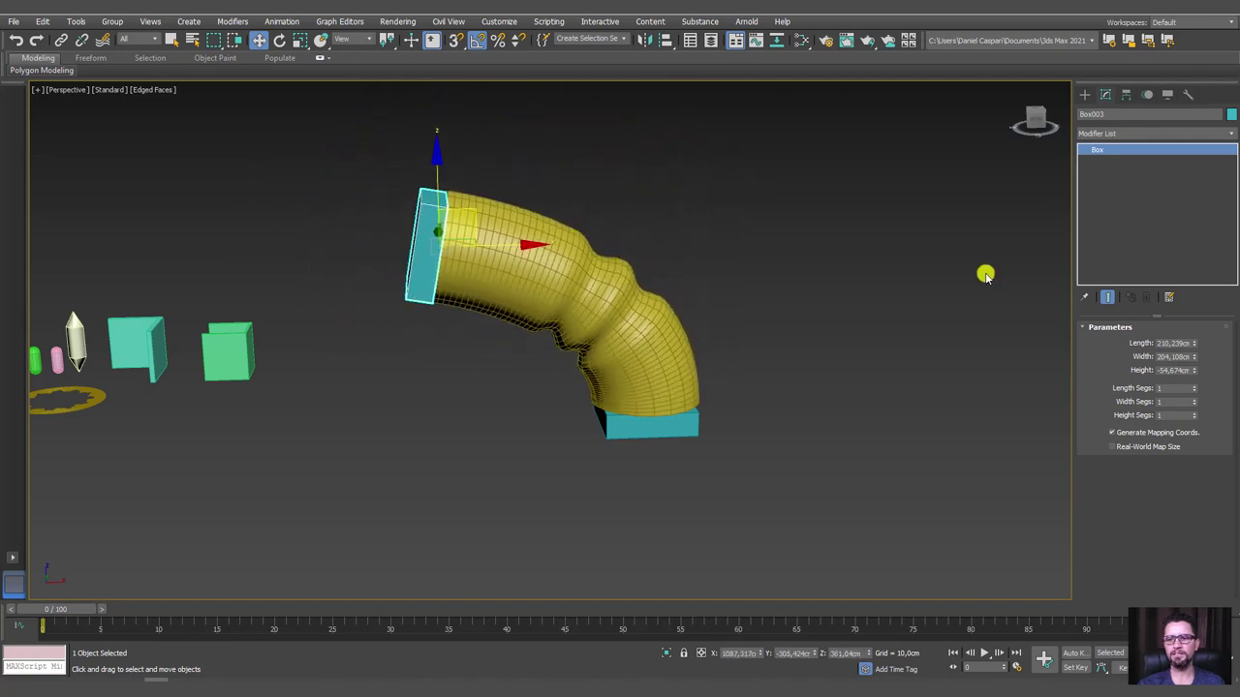
pyautogui.click(571, 252)
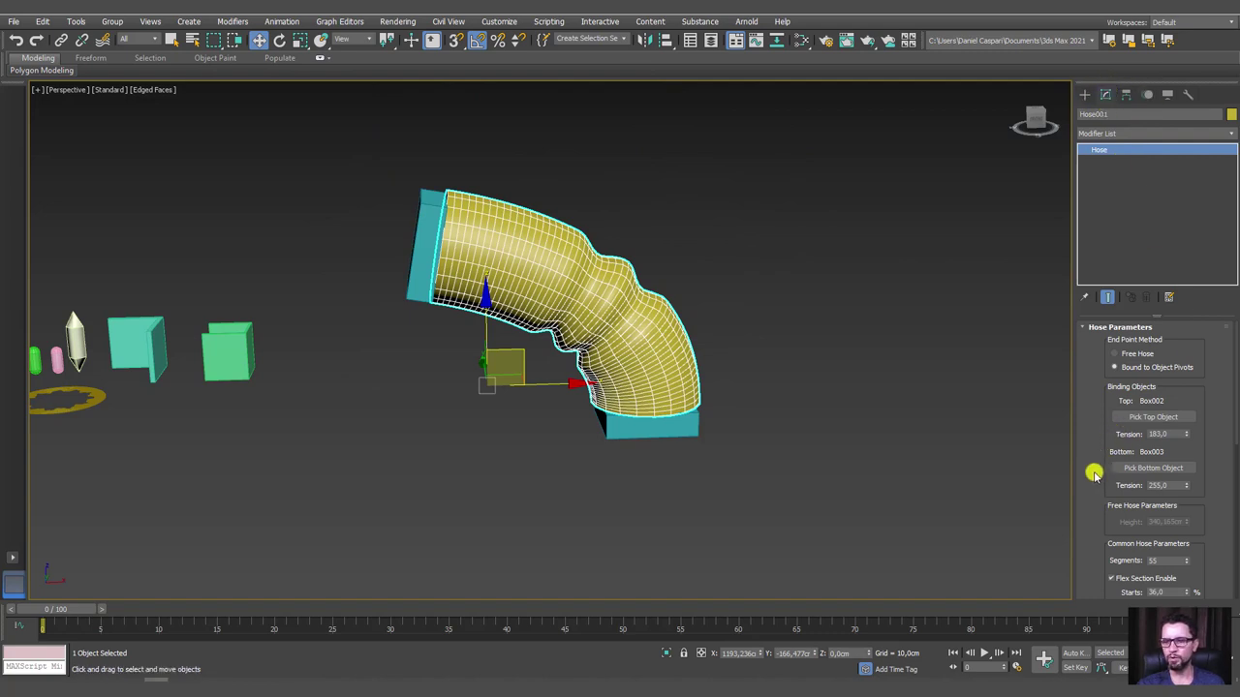
pyautogui.moveTo(1094, 470); pyautogui.dragTo(1104, 178)
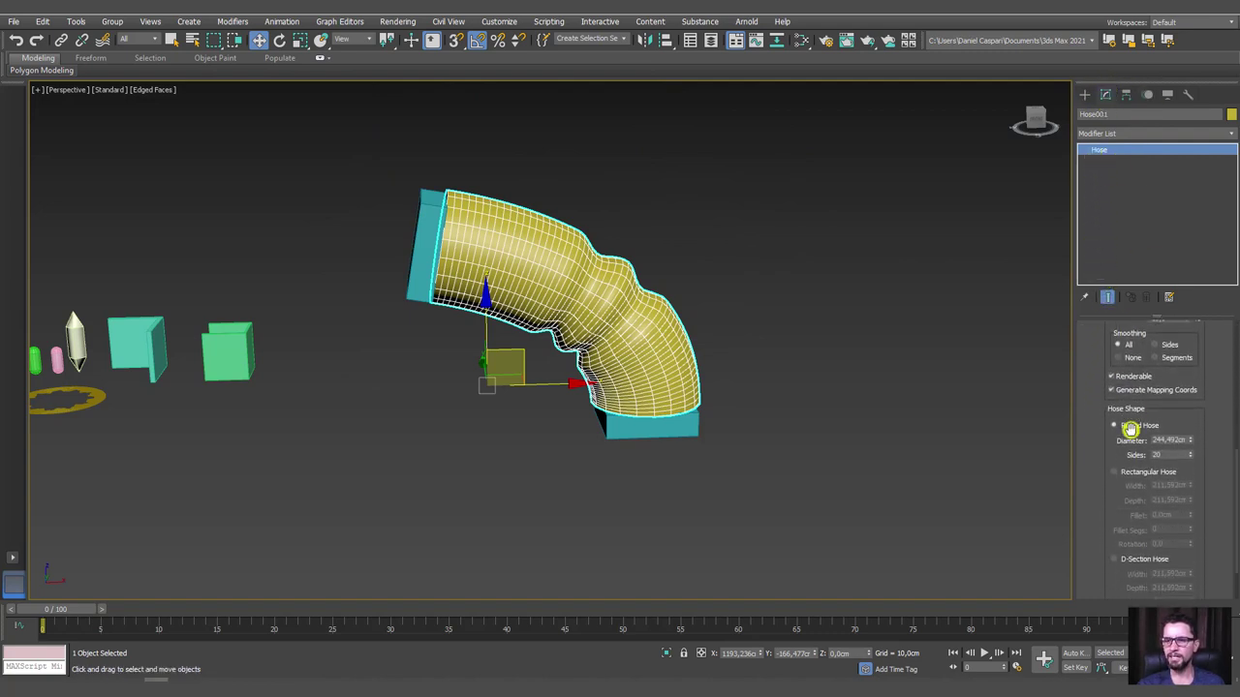
# - Make the hose rectangular with its flex section spanning 0–100% and 19 cycles
pyautogui.click(1114, 471)
pyautogui.moveTo(899, 387)
pyautogui.keyDown('alt'); pyautogui.mouseDown(button='middle')
pyautogui.moveTo(819, 396)
pyautogui.moveTo(921, 397)
pyautogui.moveTo(858, 388)
pyautogui.moveTo(949, 439)
pyautogui.mouseUp(button='middle'); pyautogui.keyUp('alt')
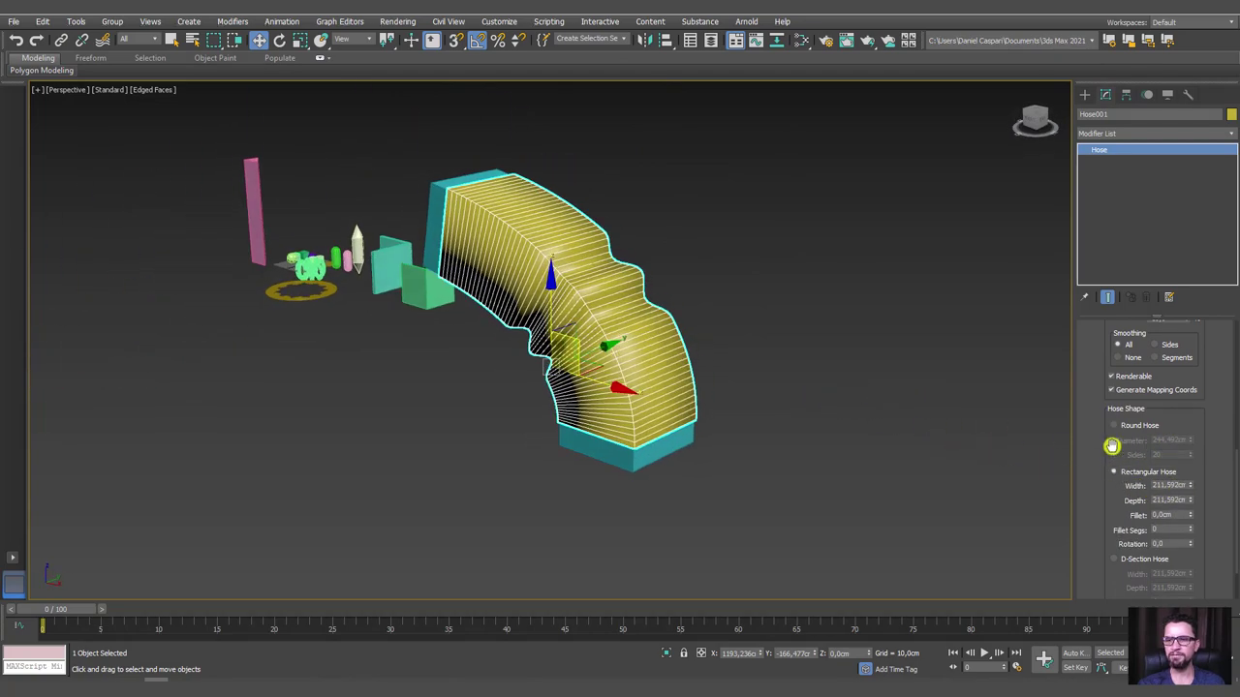
pyautogui.moveTo(1102, 354)
pyautogui.mouseDown()
pyautogui.moveTo(1110, 553)
pyautogui.moveTo(1107, 520)
pyautogui.mouseUp()
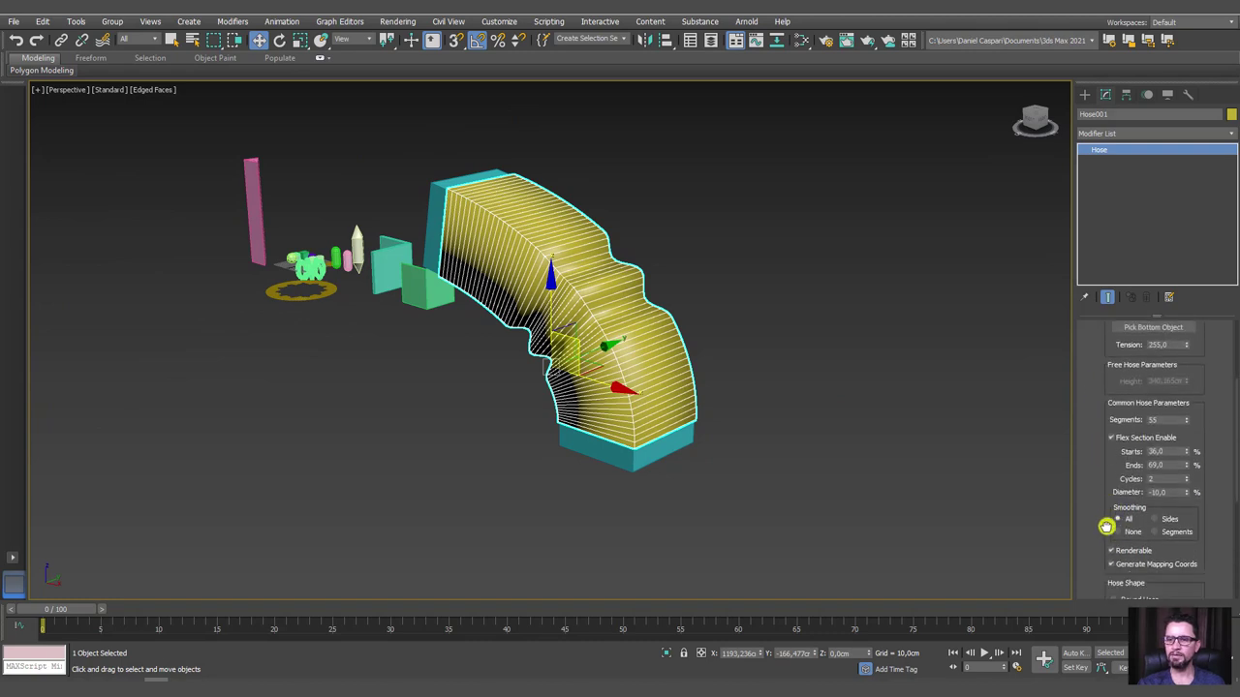
pyautogui.moveTo(1186, 464)
pyautogui.mouseDown()
pyautogui.moveTo(1186, 476)
pyautogui.moveTo(1177, 345)
pyautogui.mouseUp()
pyautogui.rightClick(1185, 449)
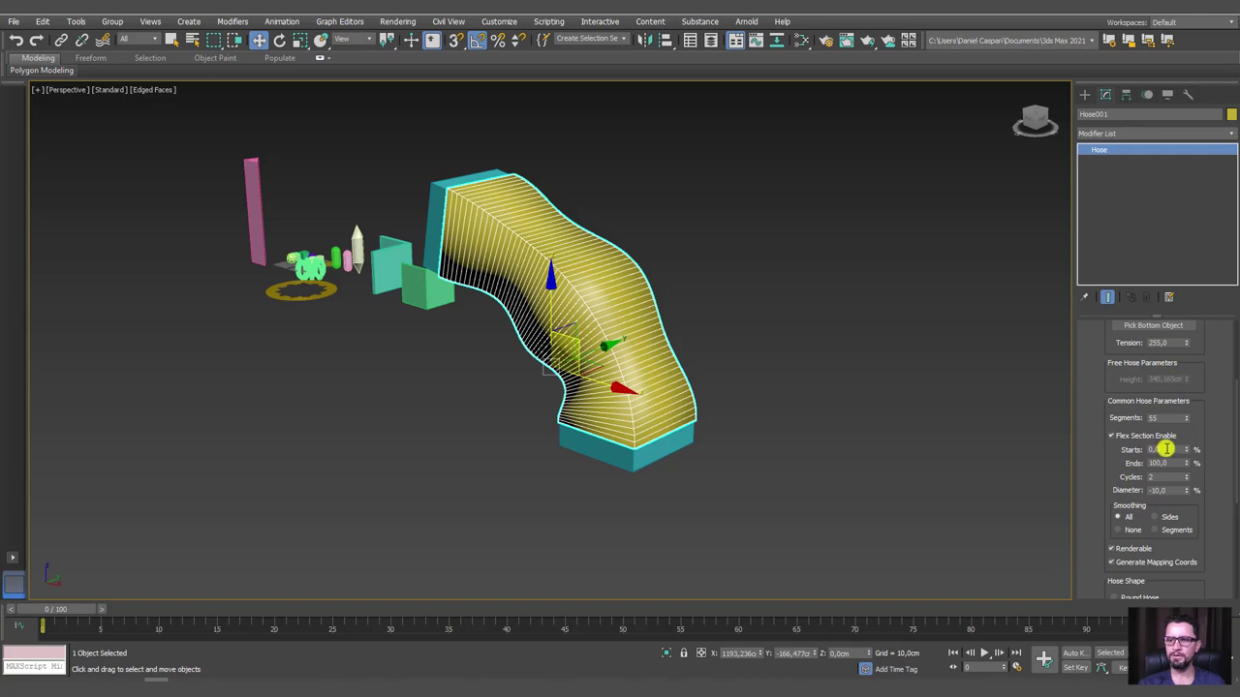
pyautogui.keyDown('alt'); pyautogui.moveTo(885, 429); pyautogui.dragTo(920, 424, button='middle'); pyautogui.keyUp('alt')
pyautogui.moveTo(1093, 465)
pyautogui.mouseDown()
pyautogui.moveTo(1143, 430)
pyautogui.moveTo(1185, 429)
pyautogui.mouseUp()
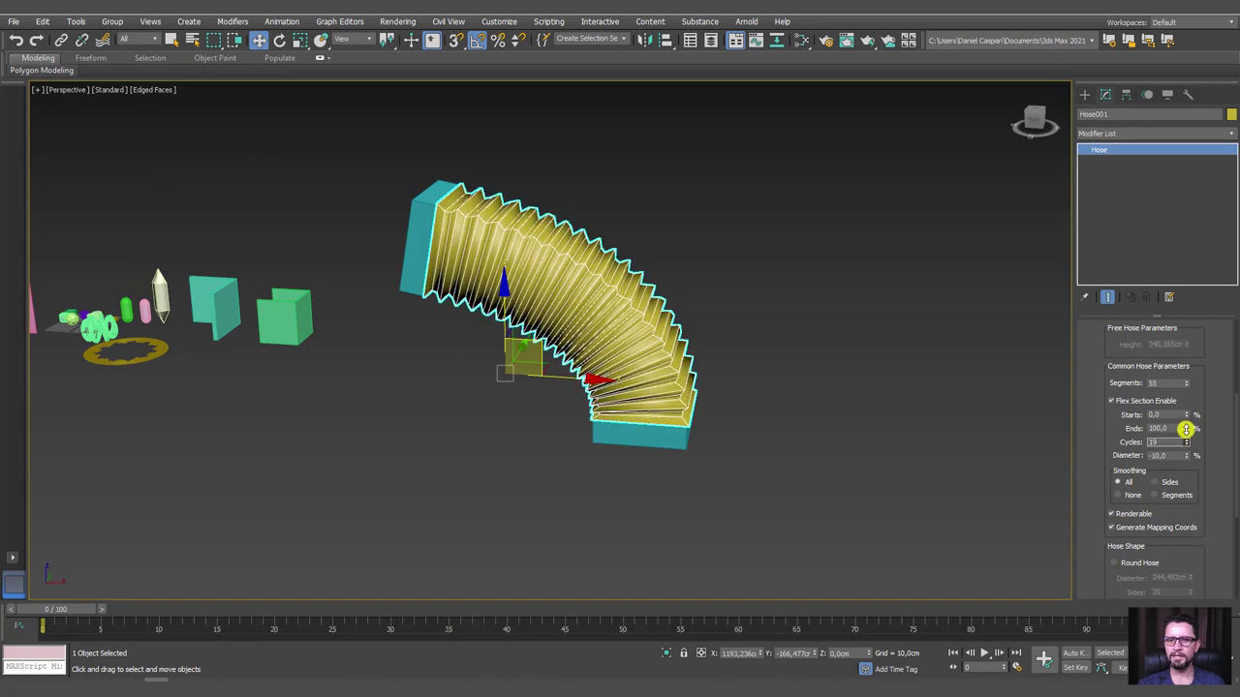
pyautogui.moveTo(841, 429)
pyautogui.keyDown('alt'); pyautogui.mouseDown(button='middle')
pyautogui.moveTo(831, 363)
pyautogui.moveTo(899, 417)
pyautogui.mouseUp(button='middle'); pyautogui.keyUp('alt')
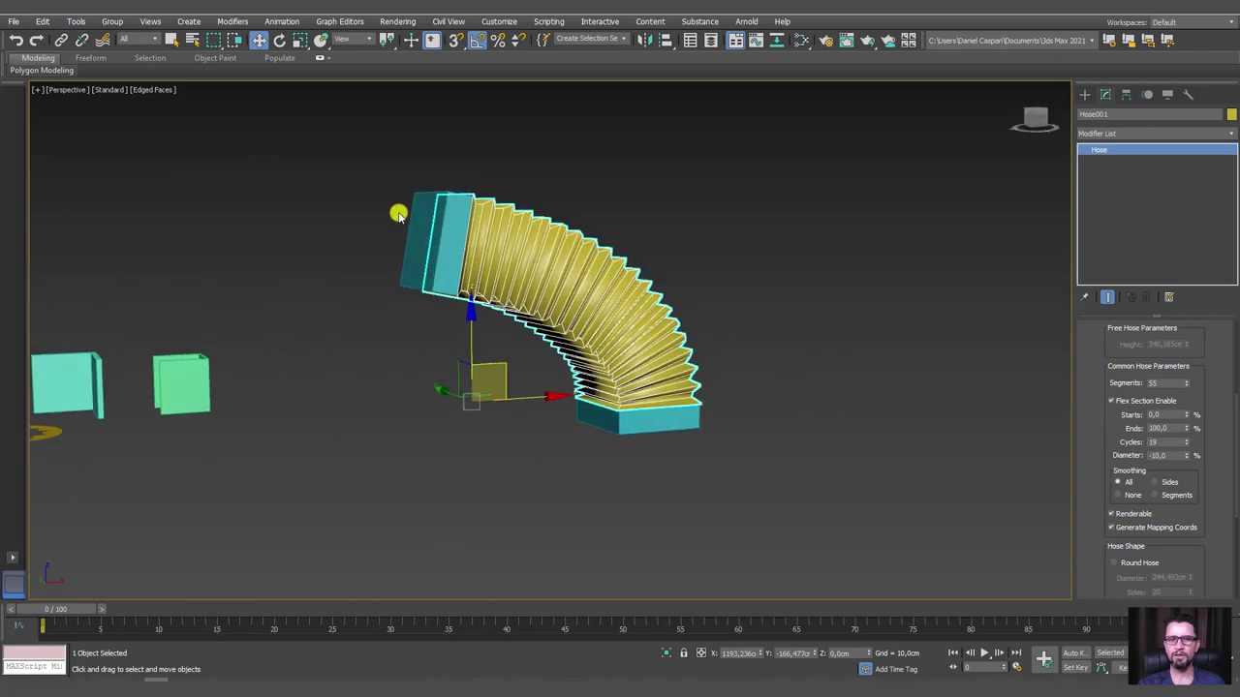
# - Select Box003 and move it up and to the left
pyautogui.click(430, 233)
pyautogui.keyDown('alt'); pyautogui.moveTo(431, 233); pyautogui.dragTo(481, 225, button='middle'); pyautogui.keyUp('alt')
pyautogui.moveTo(478, 209)
pyautogui.mouseDown()
pyautogui.moveTo(513, 122)
pyautogui.moveTo(589, 155)
pyautogui.mouseUp()
# - Lay Box003 flat and level above the pleated hose
pyautogui.press('e')
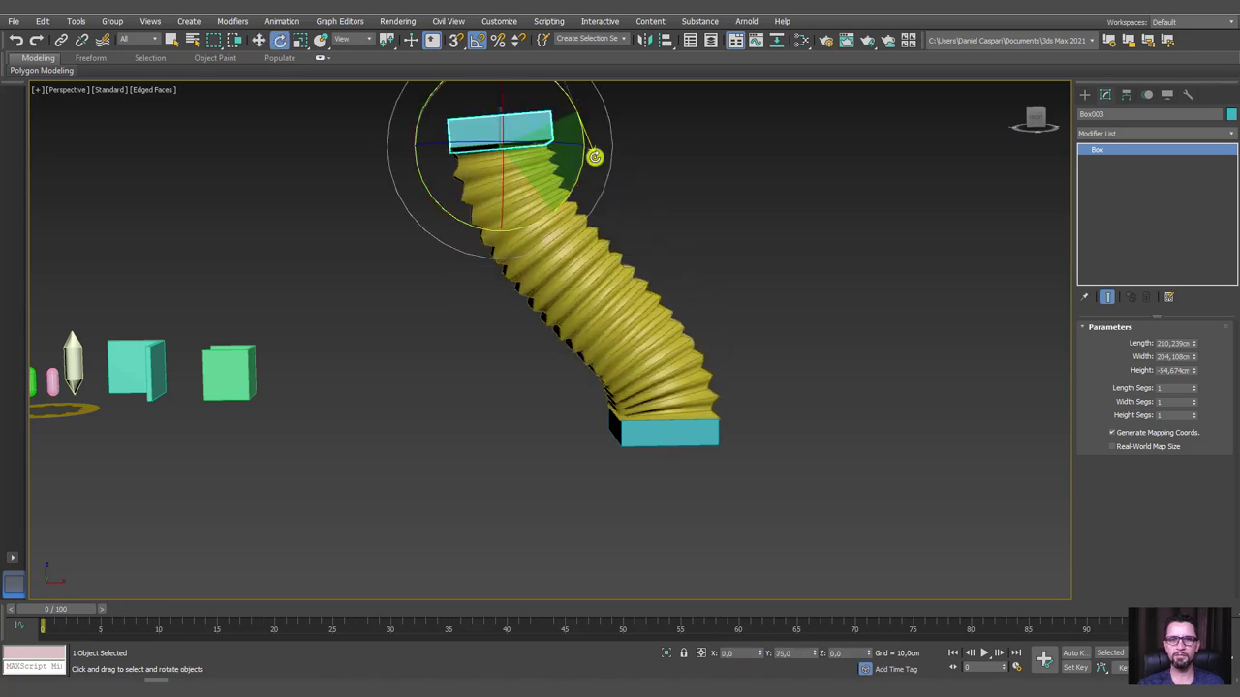
pyautogui.press('w')
pyautogui.moveTo(517, 117)
pyautogui.mouseDown()
pyautogui.moveTo(831, 181)
pyautogui.moveTo(645, 208)
pyautogui.moveTo(587, 106)
pyautogui.moveTo(816, 130)
pyautogui.moveTo(528, 180)
pyautogui.moveTo(703, 207)
pyautogui.moveTo(514, 122)
pyautogui.moveTo(606, 174)
pyautogui.mouseUp()
pyautogui.moveTo(606, 174)
pyautogui.keyDown('alt'); pyautogui.mouseDown(button='middle')
pyautogui.moveTo(567, 277)
pyautogui.moveTo(614, 396)
pyautogui.mouseUp(button='middle'); pyautogui.keyUp('alt')
# - Move both boxes and the hose next to the other primitives, then select the whole scene
pyautogui.moveTo(769, 401); pyautogui.dragTo(509, 125)
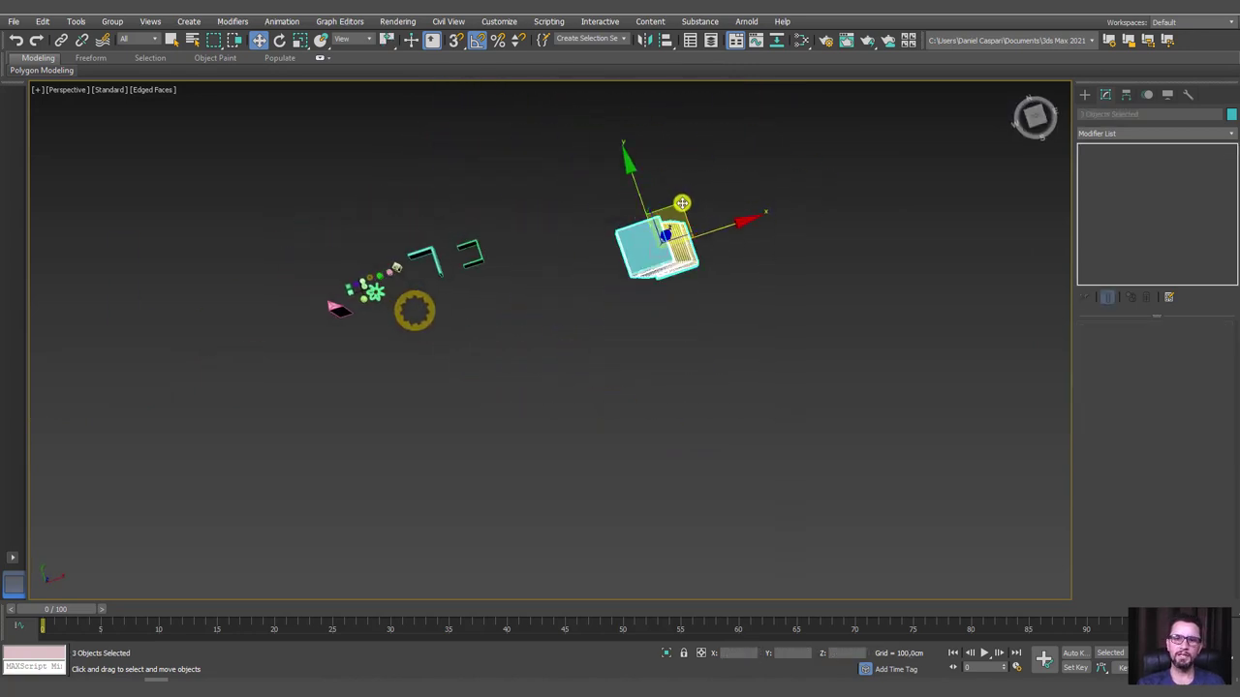
pyautogui.moveTo(678, 203)
pyautogui.mouseDown()
pyautogui.moveTo(526, 200)
pyautogui.moveTo(572, 252)
pyautogui.mouseUp()
pyautogui.keyDown('alt'); pyautogui.moveTo(572, 251); pyautogui.dragTo(552, 170, button='middle'); pyautogui.keyUp('alt')
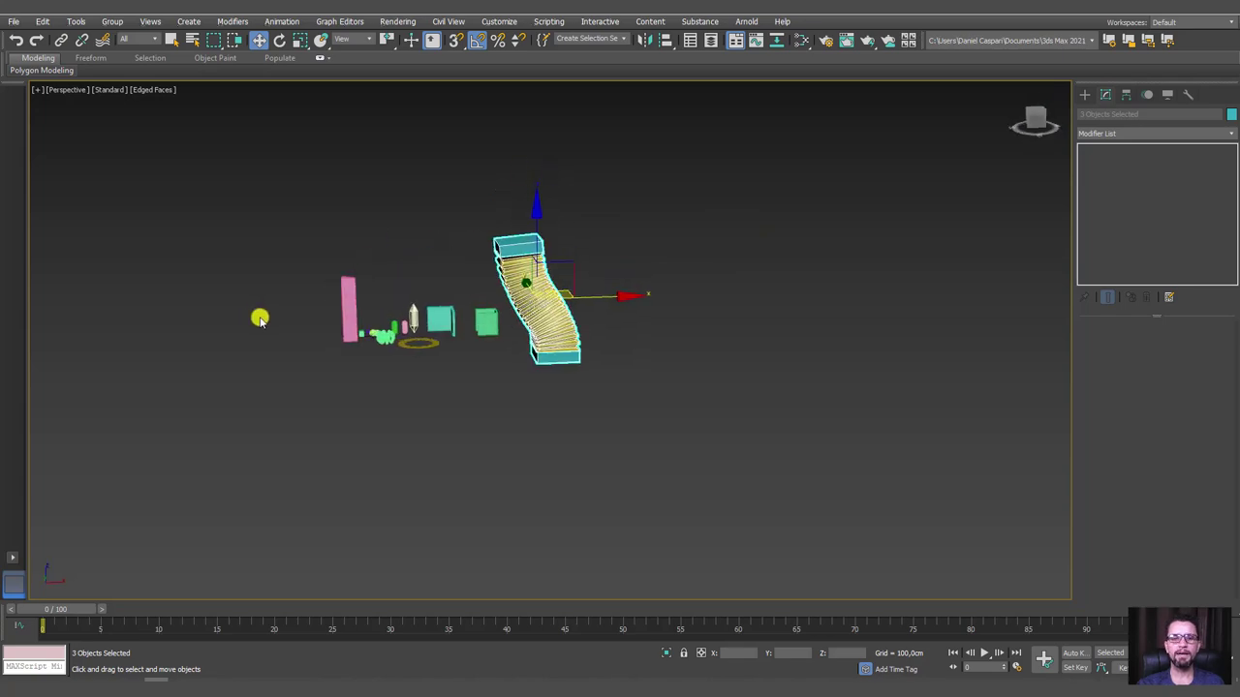
pyautogui.scroll(3, 257, 315)
pyautogui.moveTo(325, 121); pyautogui.dragTo(867, 467)
pyautogui.scroll(2, 783, 368)
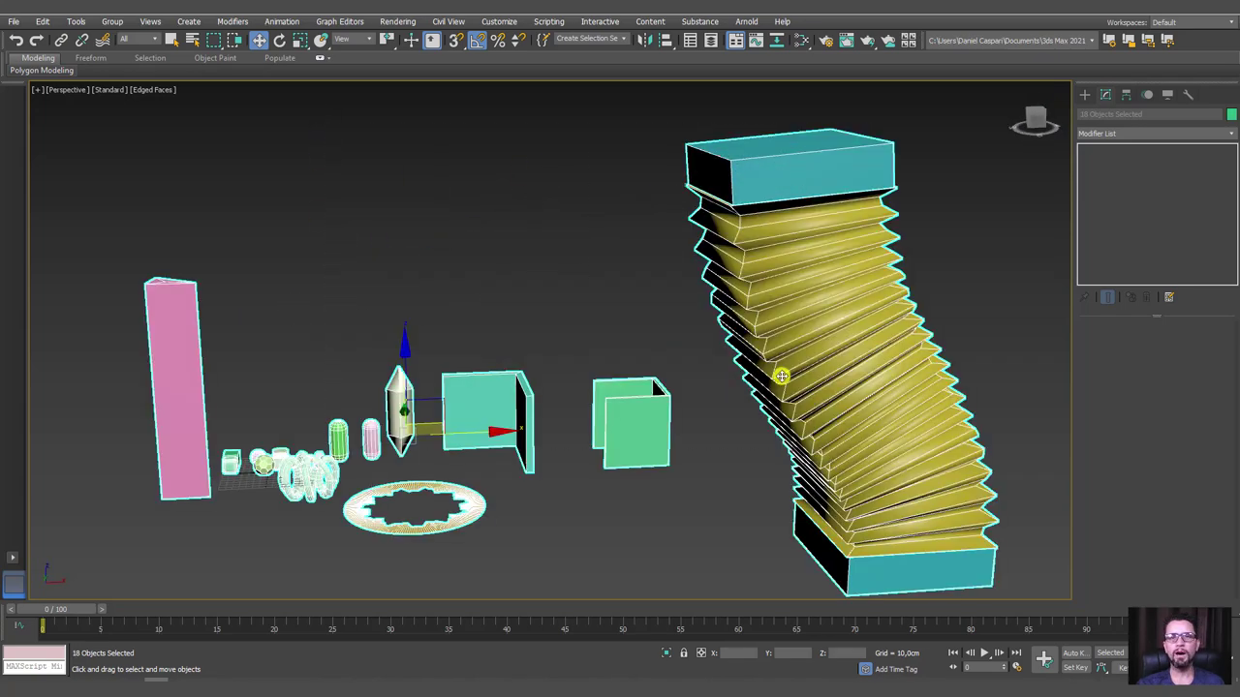
pyautogui.moveTo(782, 368)
pyautogui.keyDown('alt'); pyautogui.mouseDown(button='middle')
pyautogui.moveTo(797, 382)
pyautogui.moveTo(790, 359)
pyautogui.mouseUp(button='middle'); pyautogui.keyUp('alt')
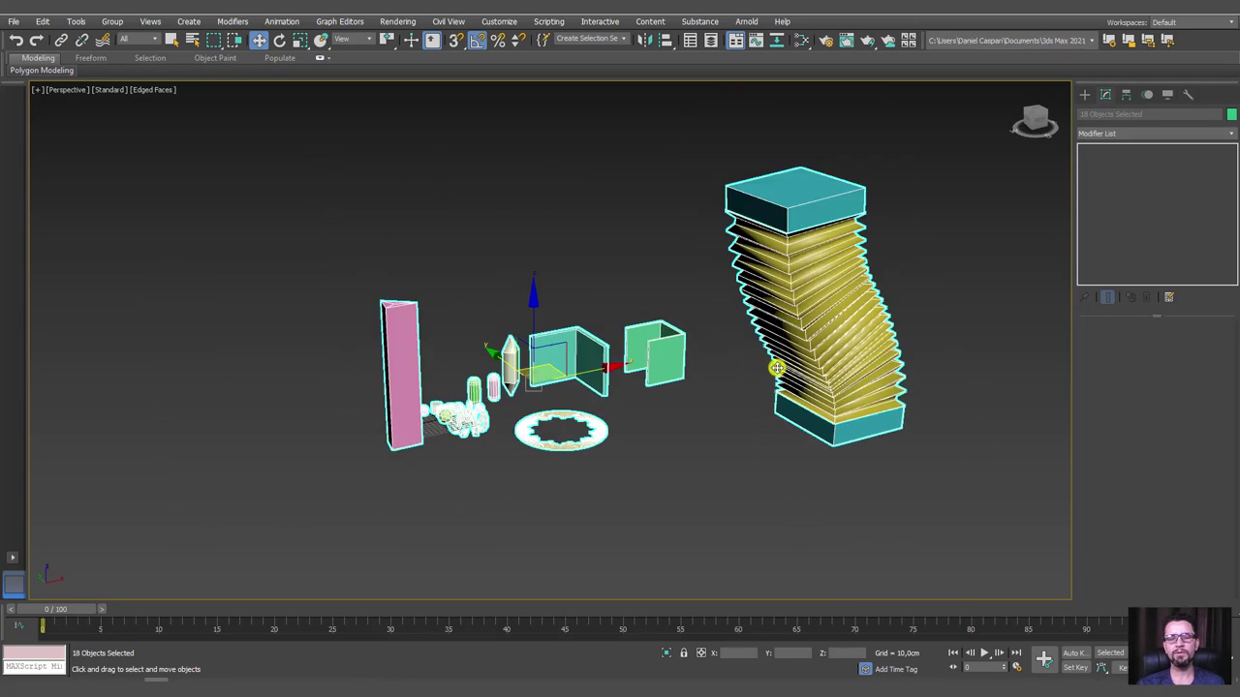
pyautogui.moveTo(776, 368); pyautogui.dragTo(732, 346, button='middle')
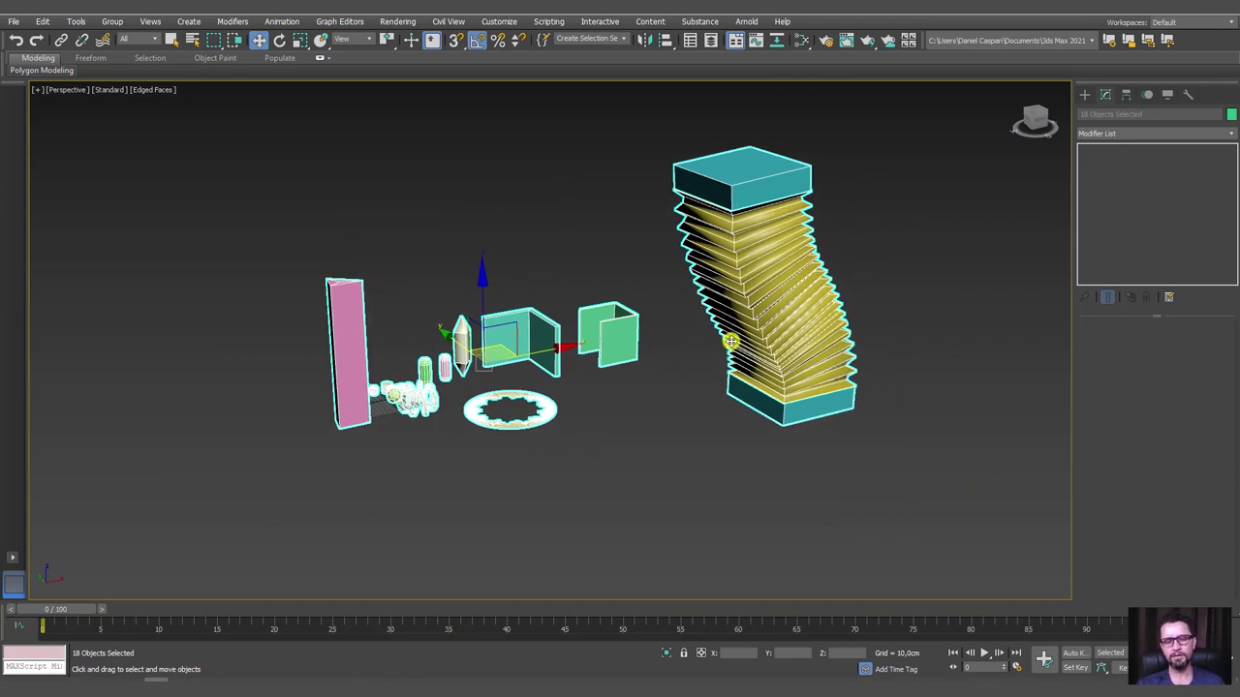